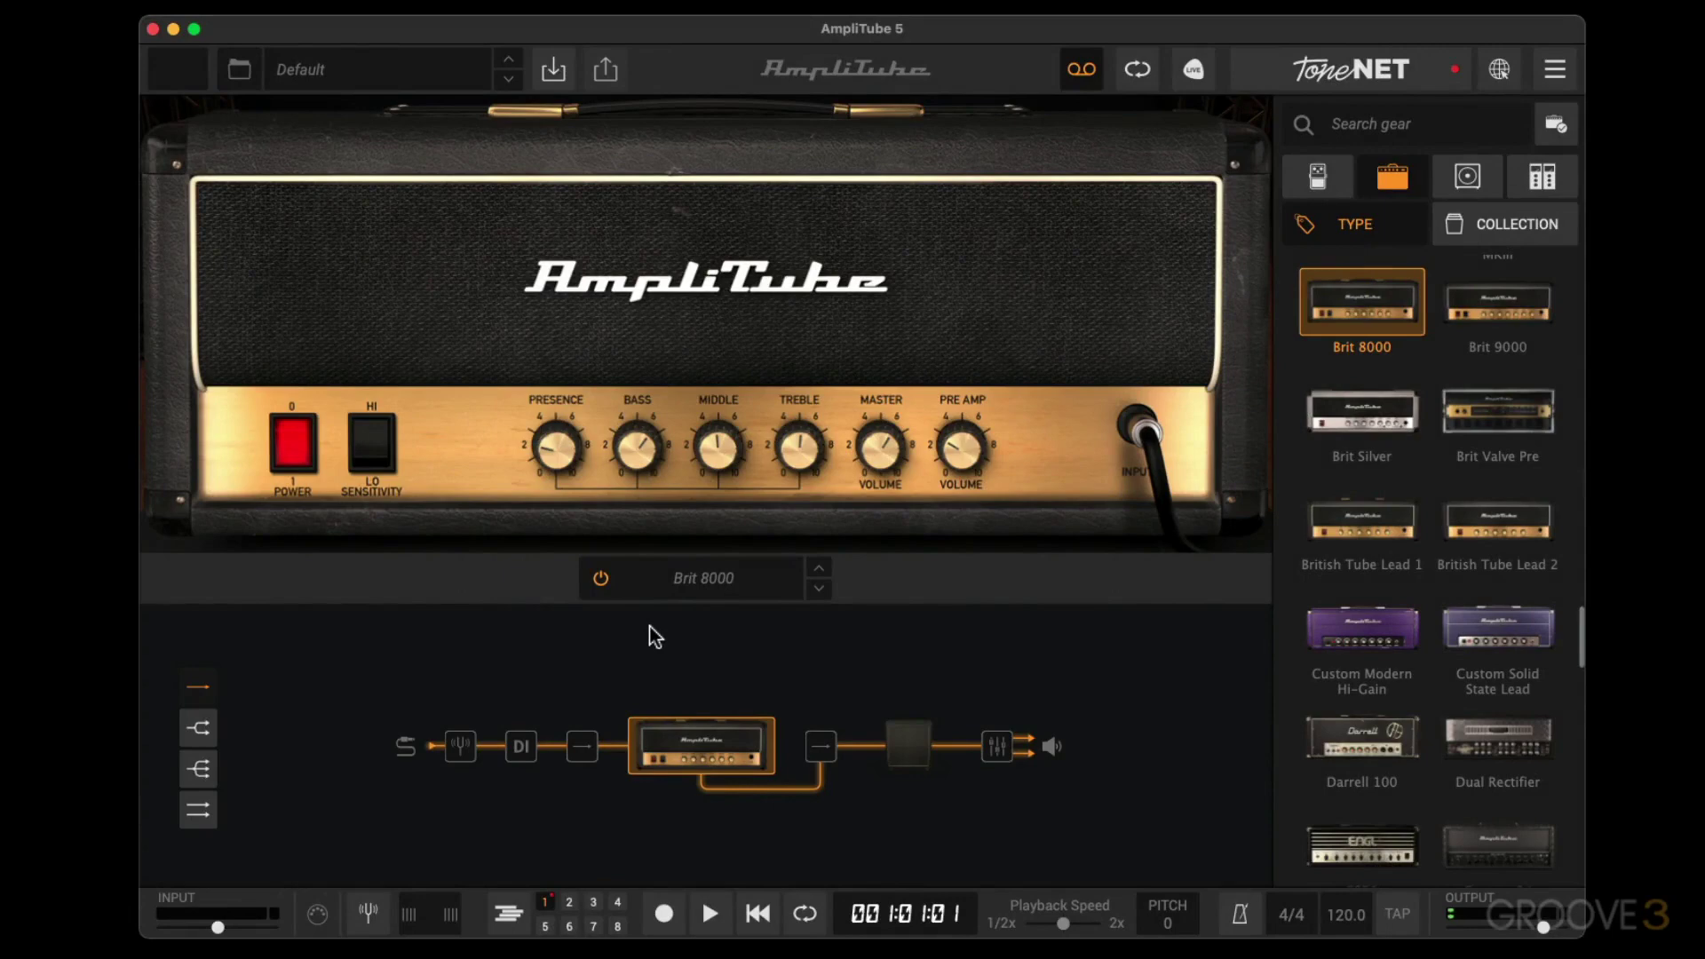
Browse the preset menu categories to list the AmpliTube 5 factory presets, 80's to Z Bass.
left_click(376, 71)
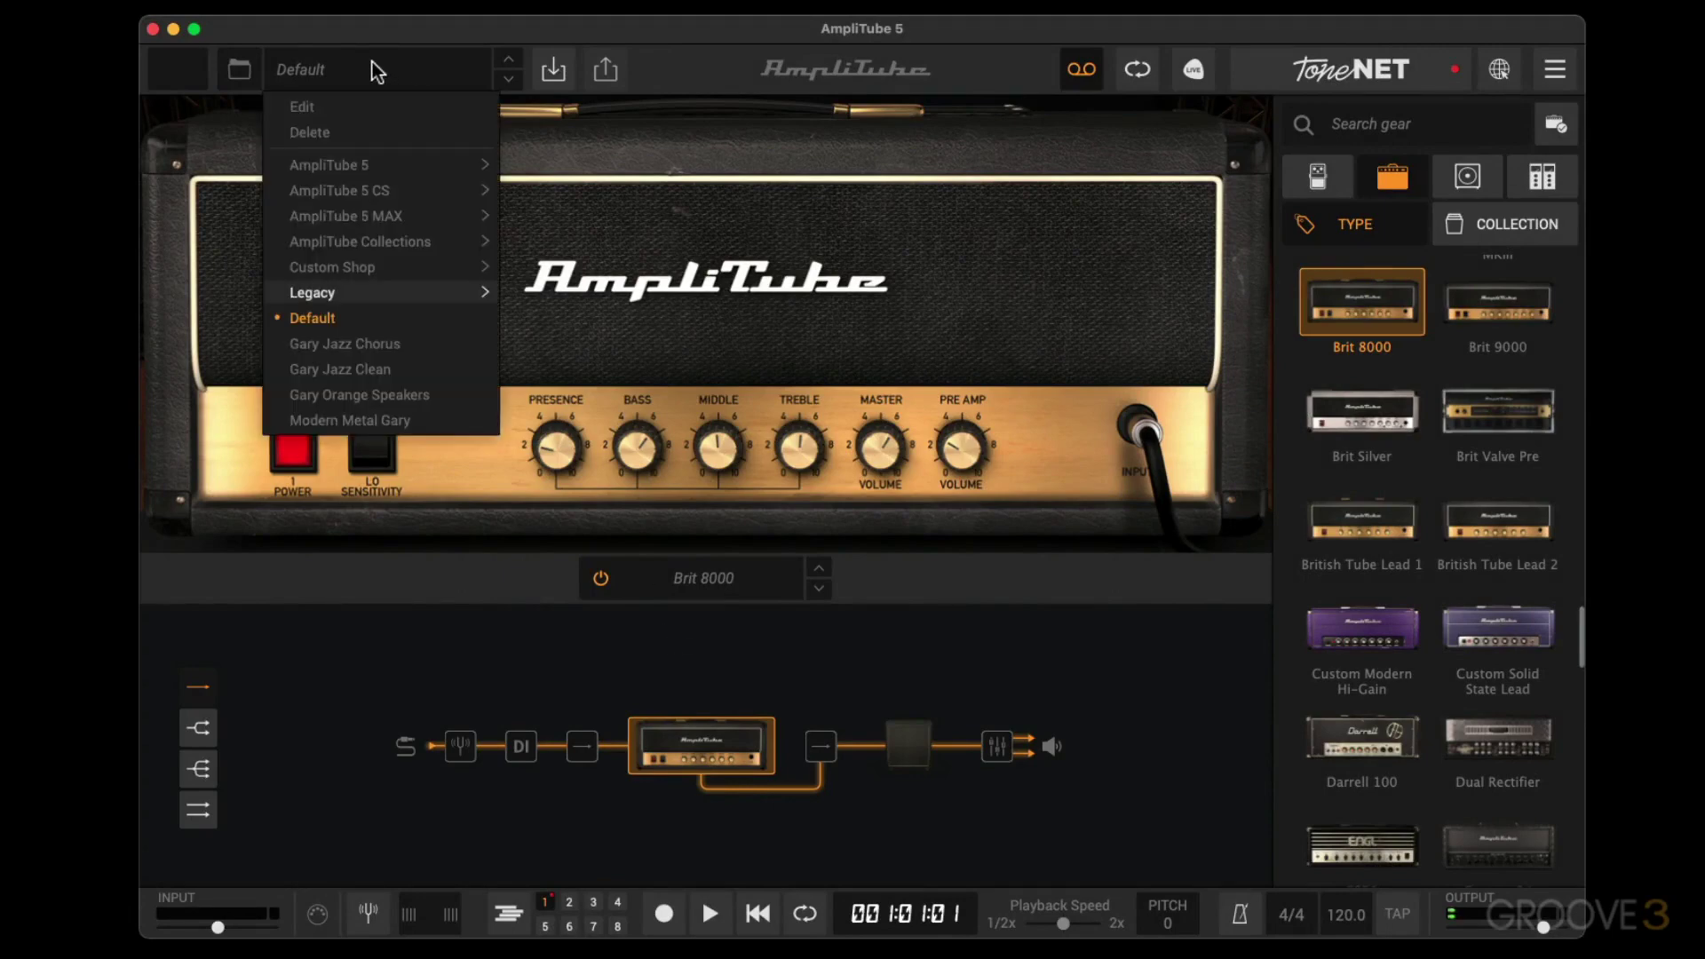
mouse_move(307, 169)
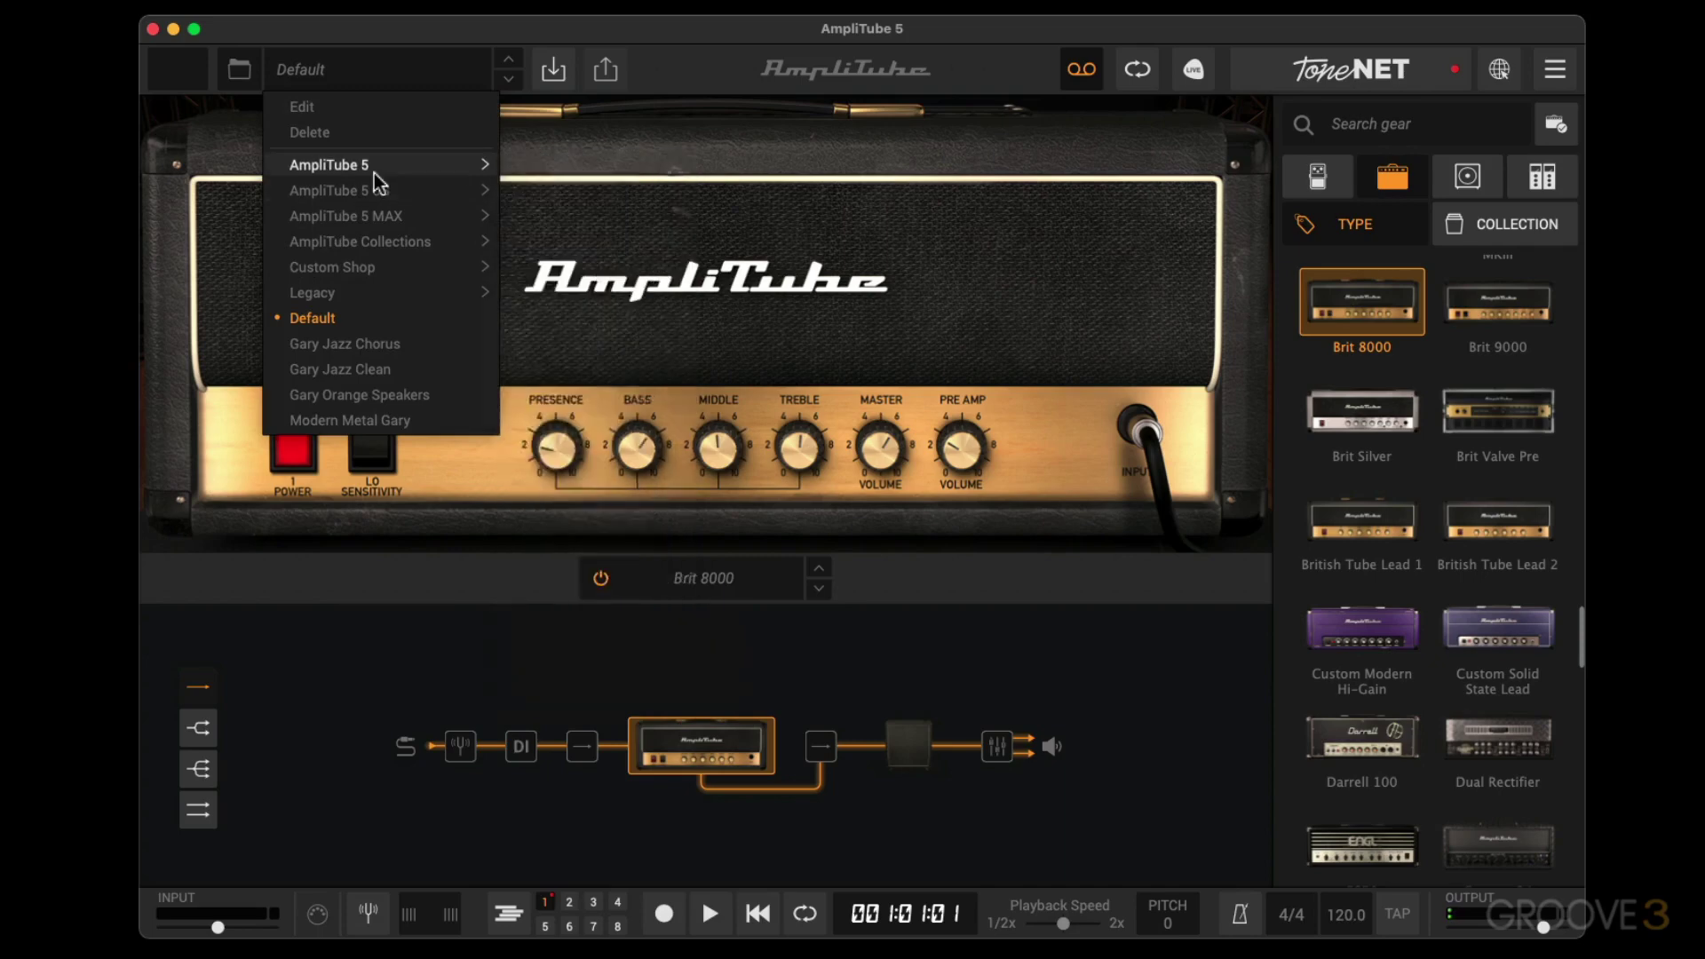
mouse_move(373, 200)
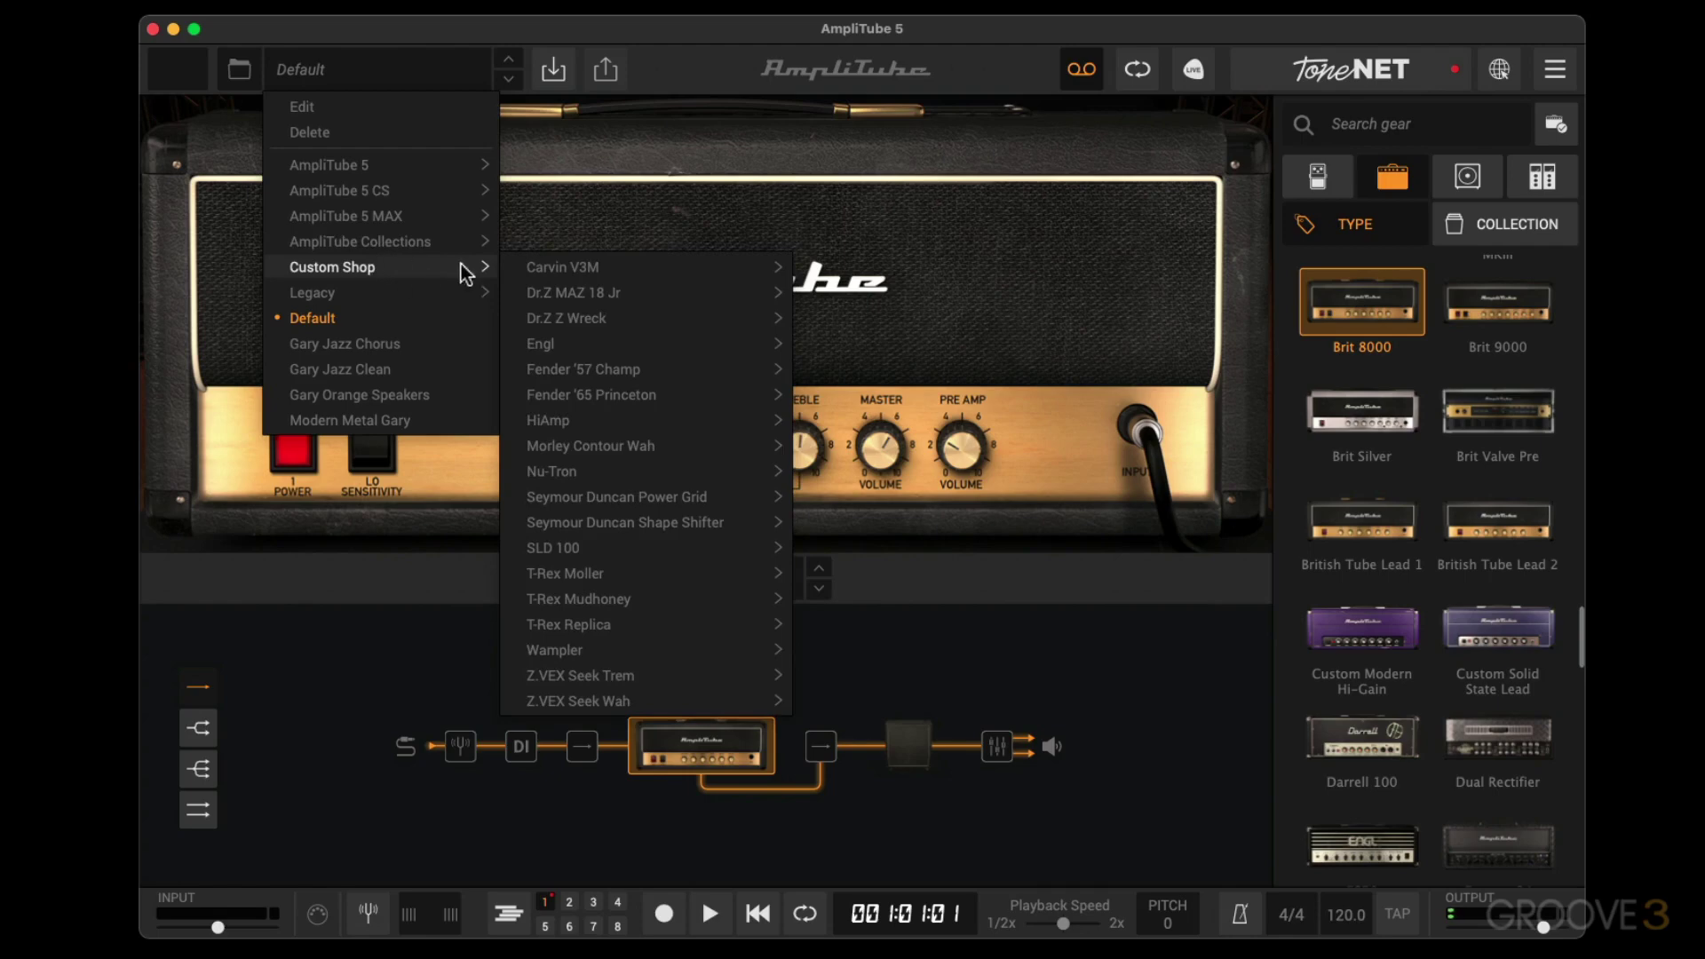
mouse_move(391, 296)
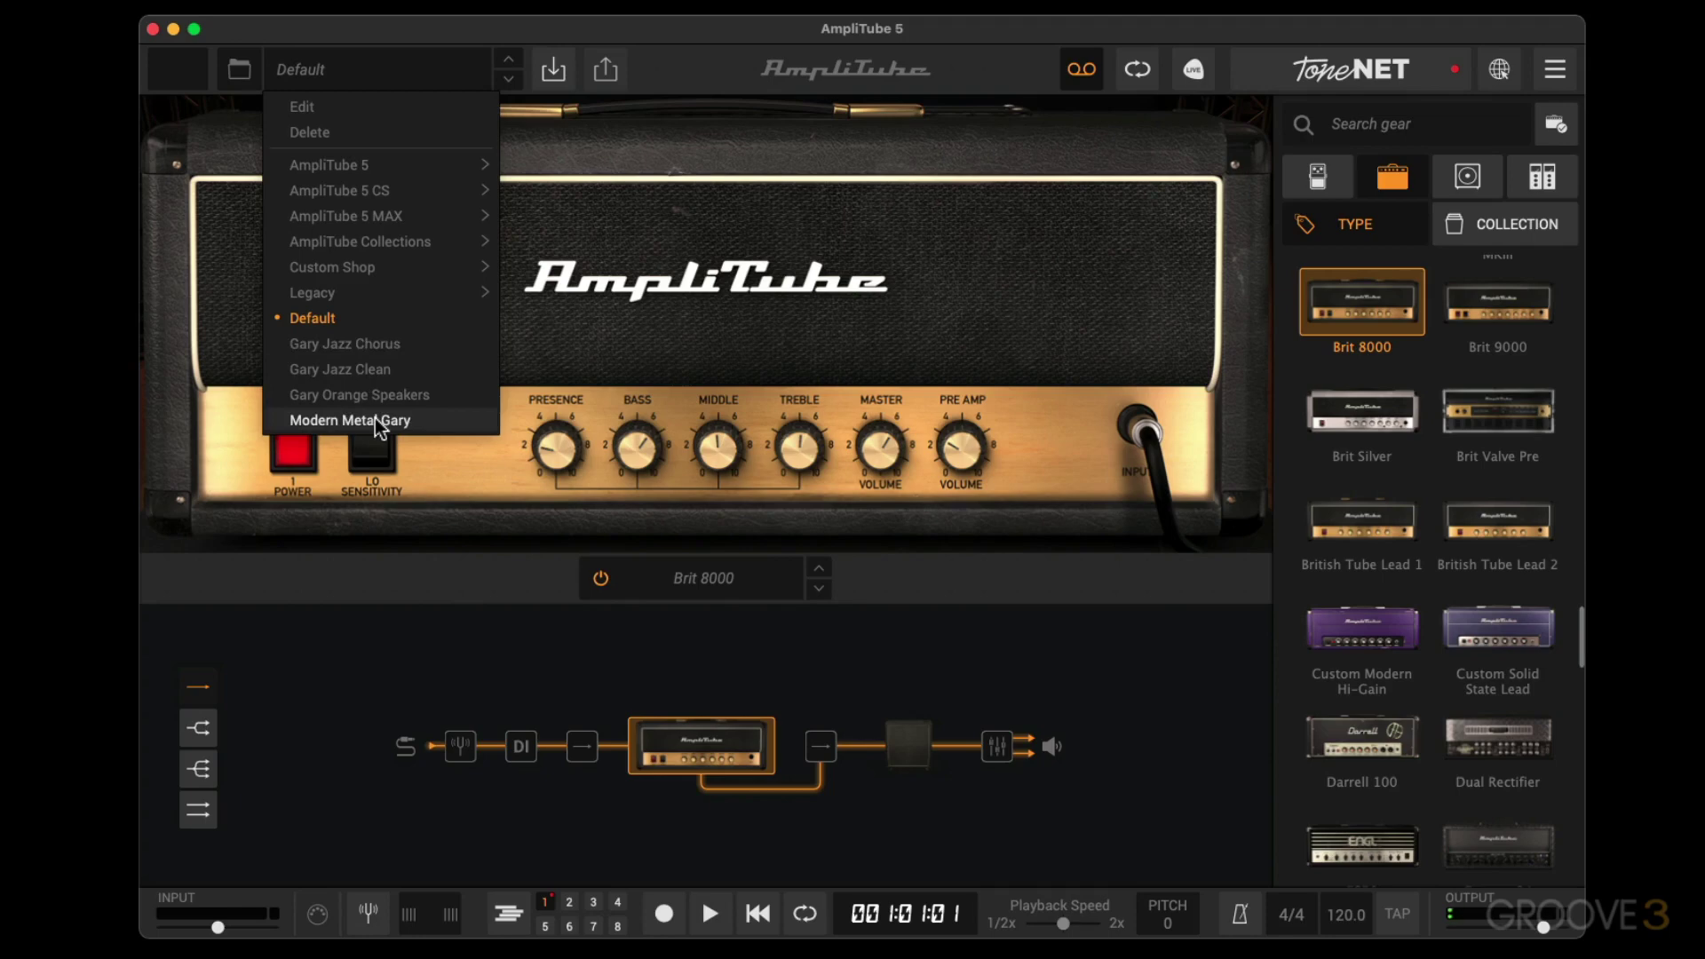
mouse_move(373, 165)
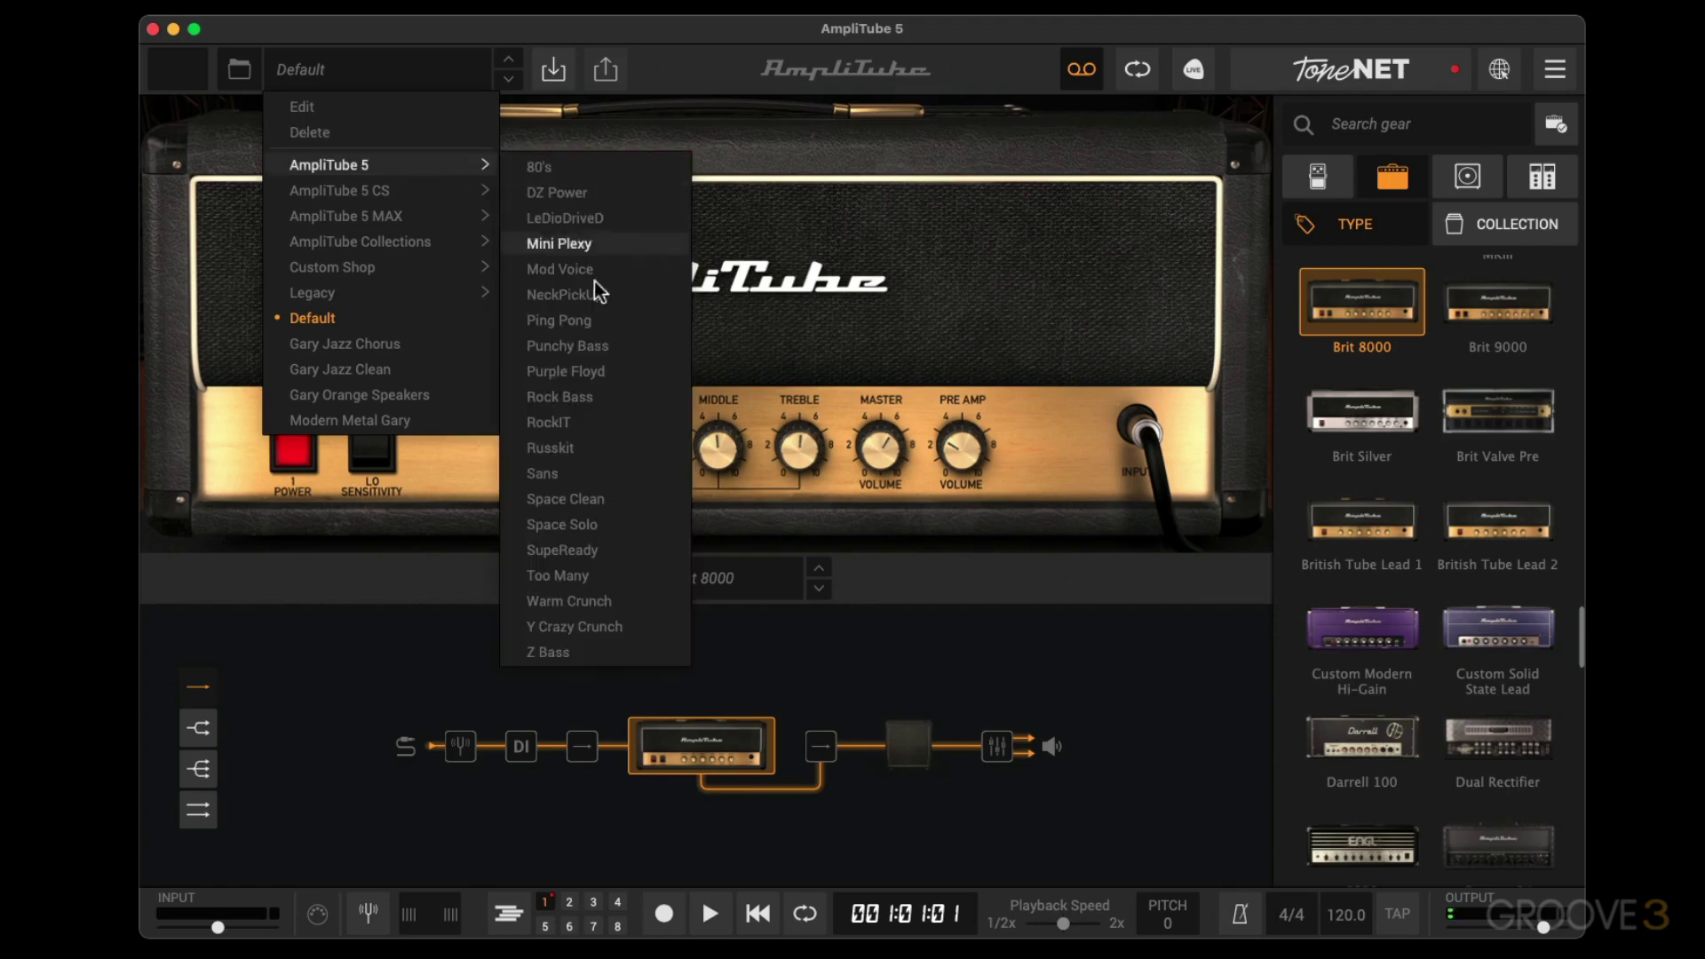
Load Space Solo and inspect its cabinet, room and mic mixer, and rack reverbs.
left_click(623, 522)
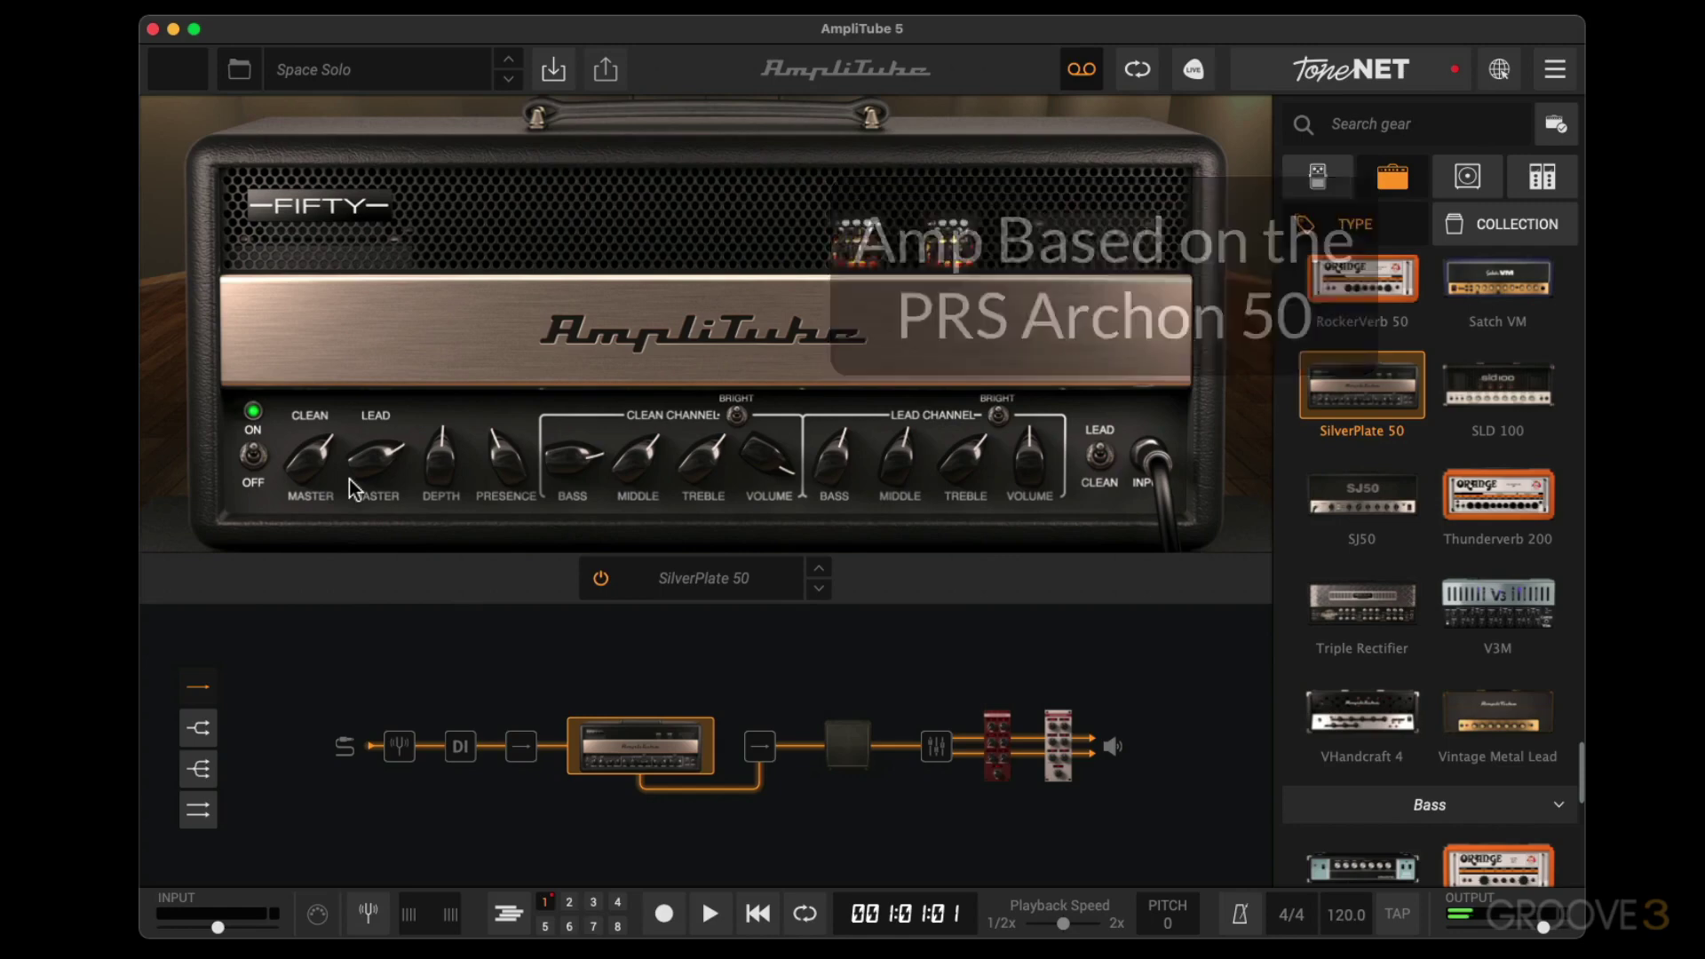
left_click(846, 742)
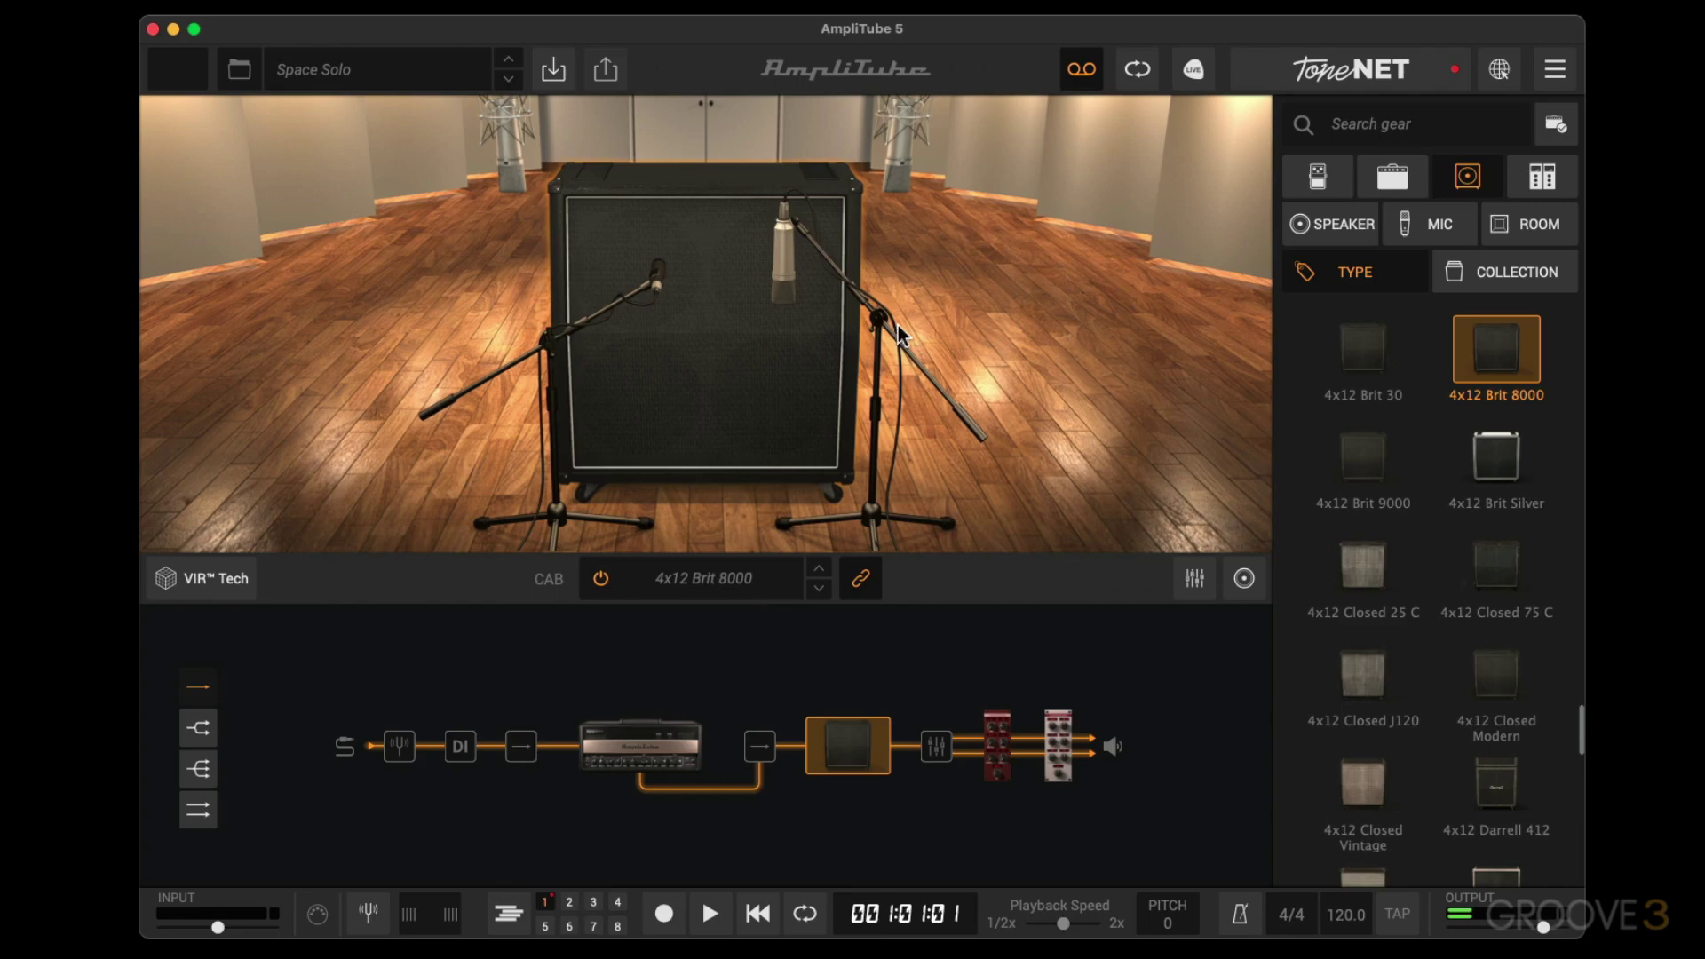
left_click(1541, 228)
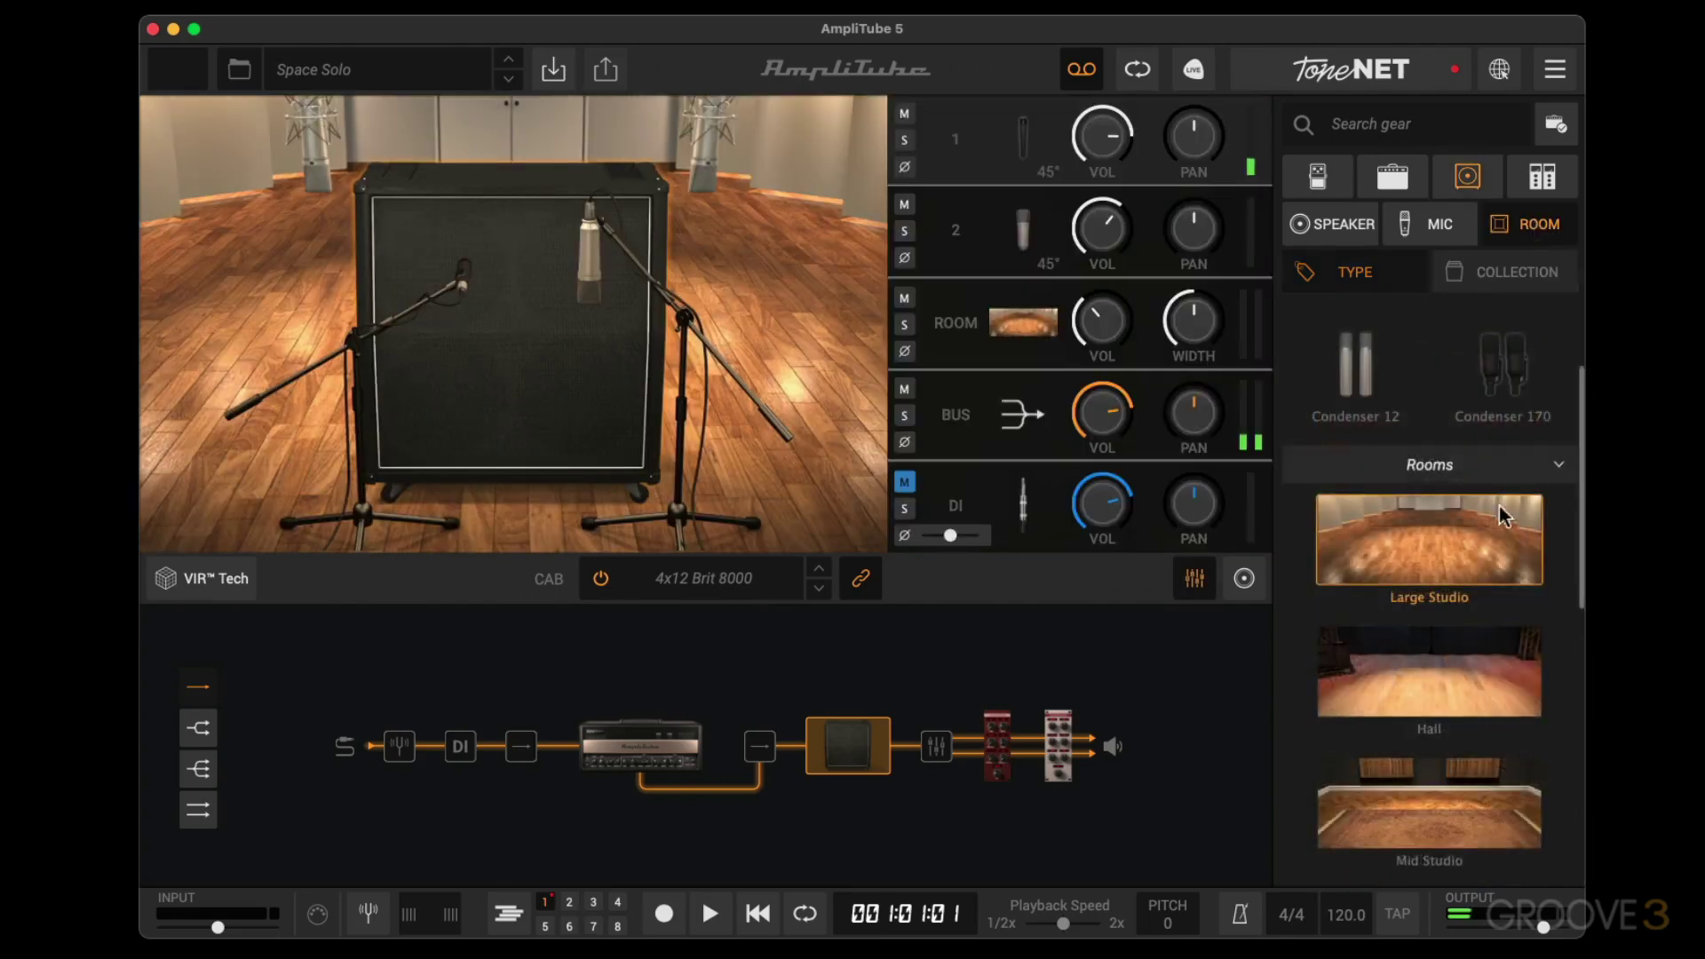
left_click(1537, 186)
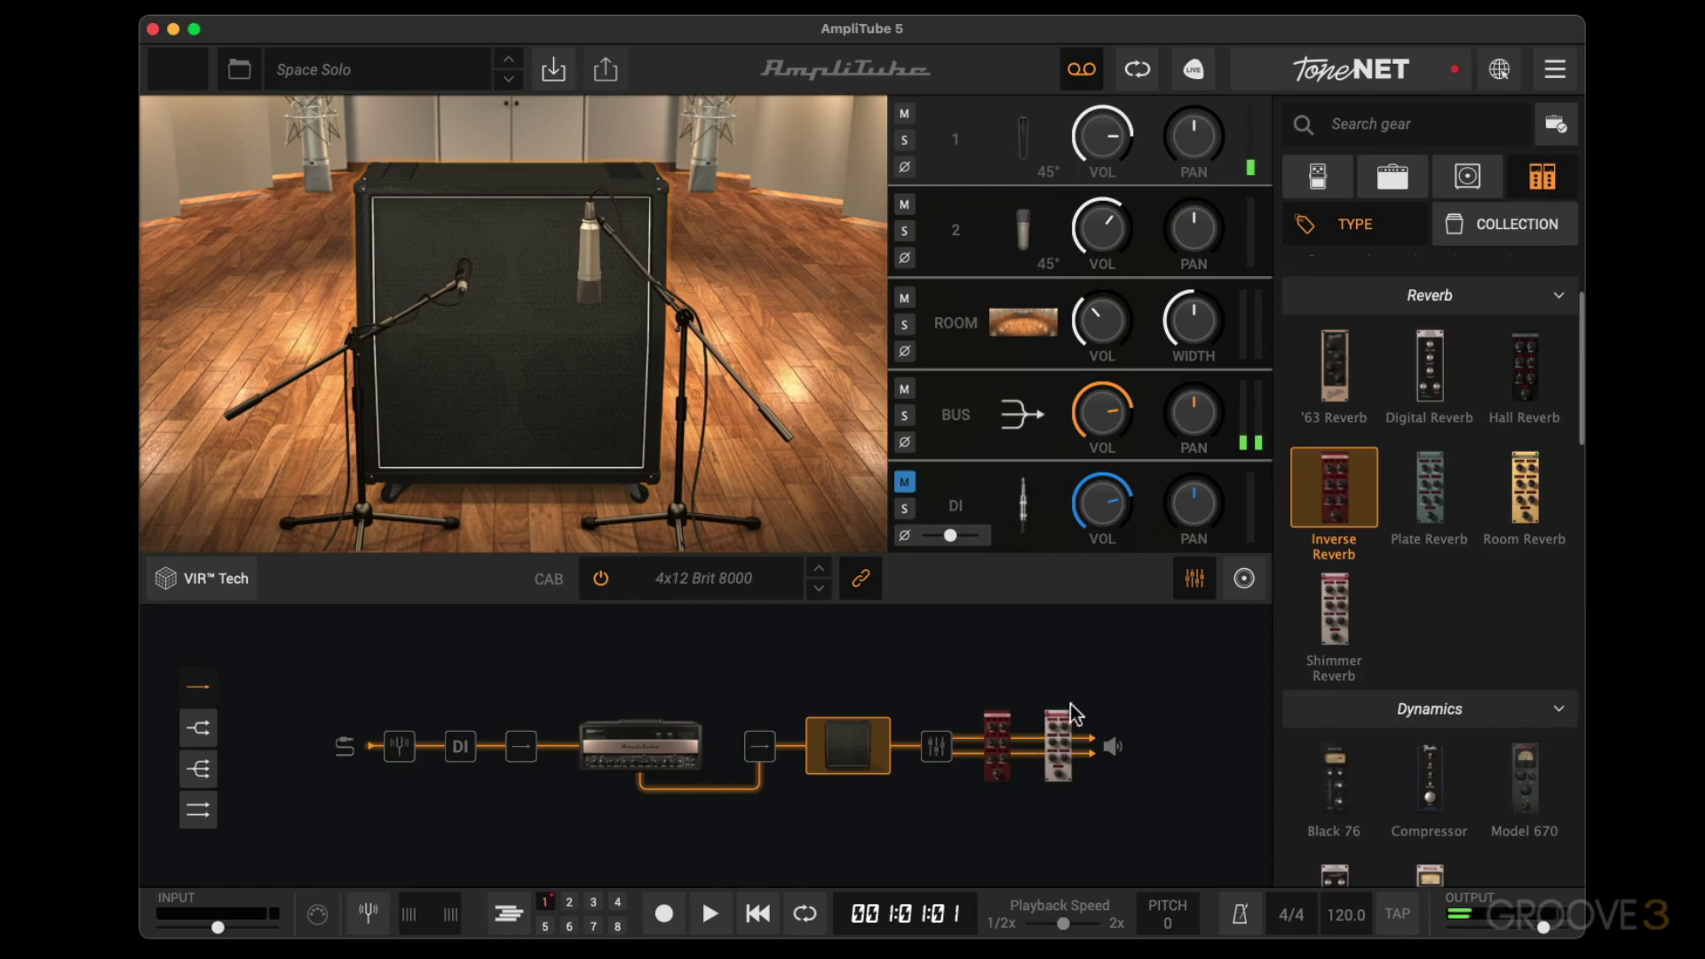
left_click(995, 746)
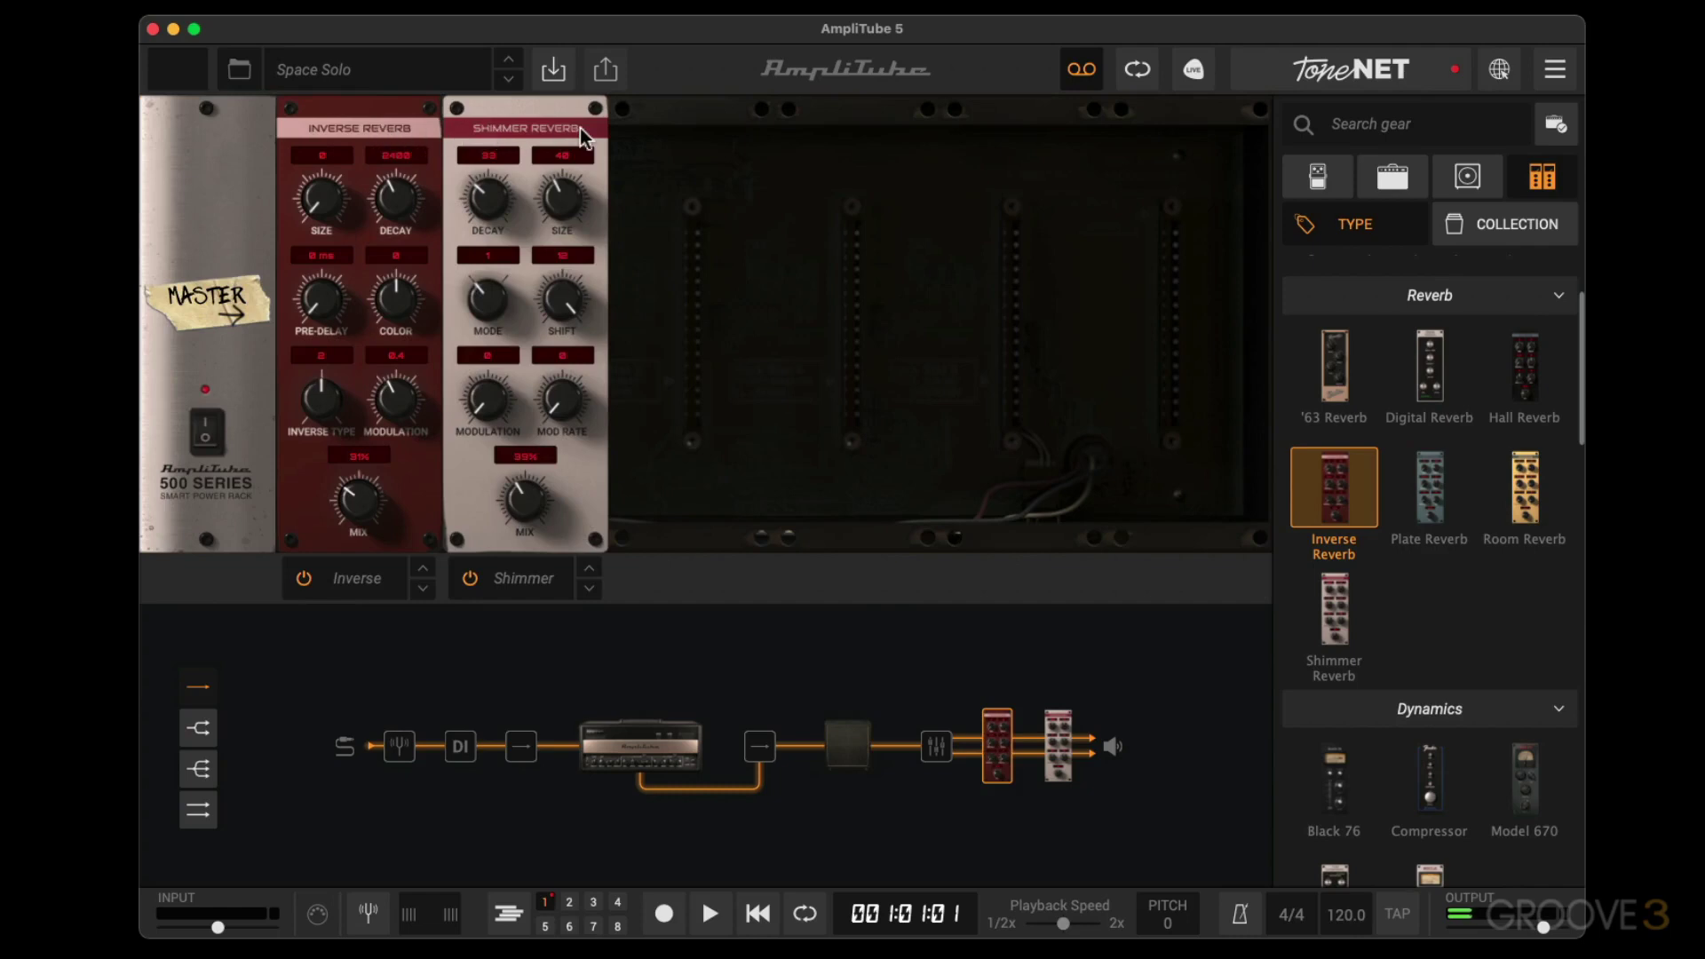
Push the Inverse Reverb mix up to about 84%, leaving Inverse and Shimmer reverbs on.
left_click(471, 583)
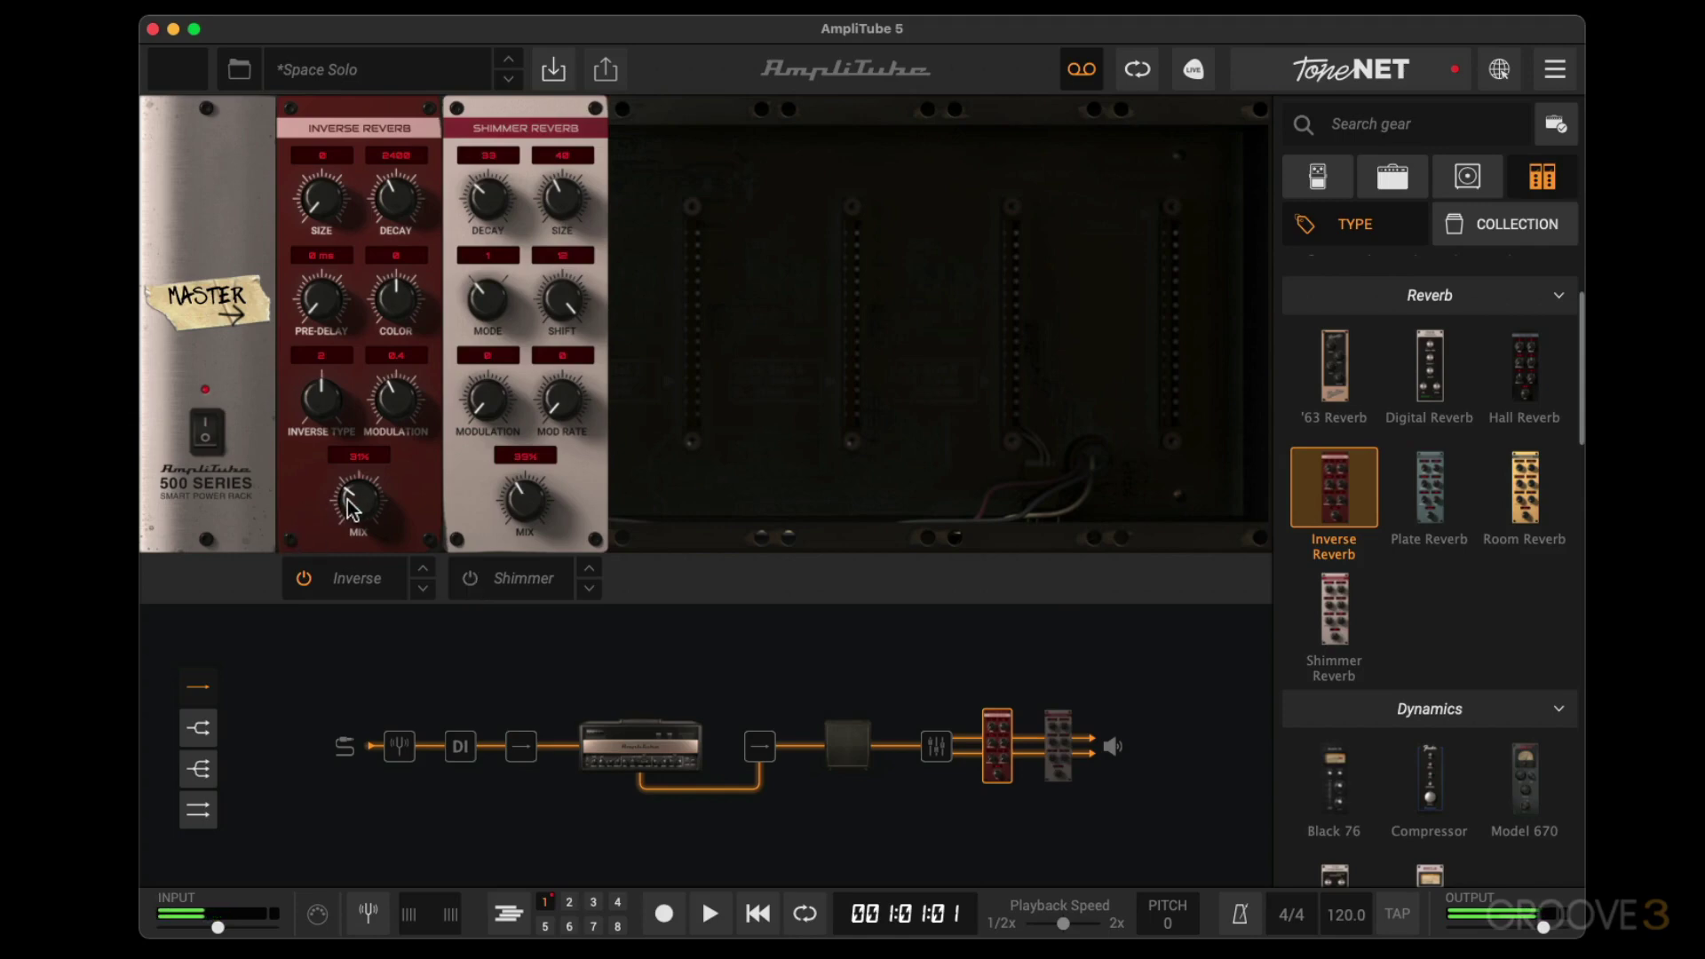
left_click_drag(348, 502, 346, 351)
scroll(355, 528, "up", 2)
left_click(470, 579)
left_click(303, 578)
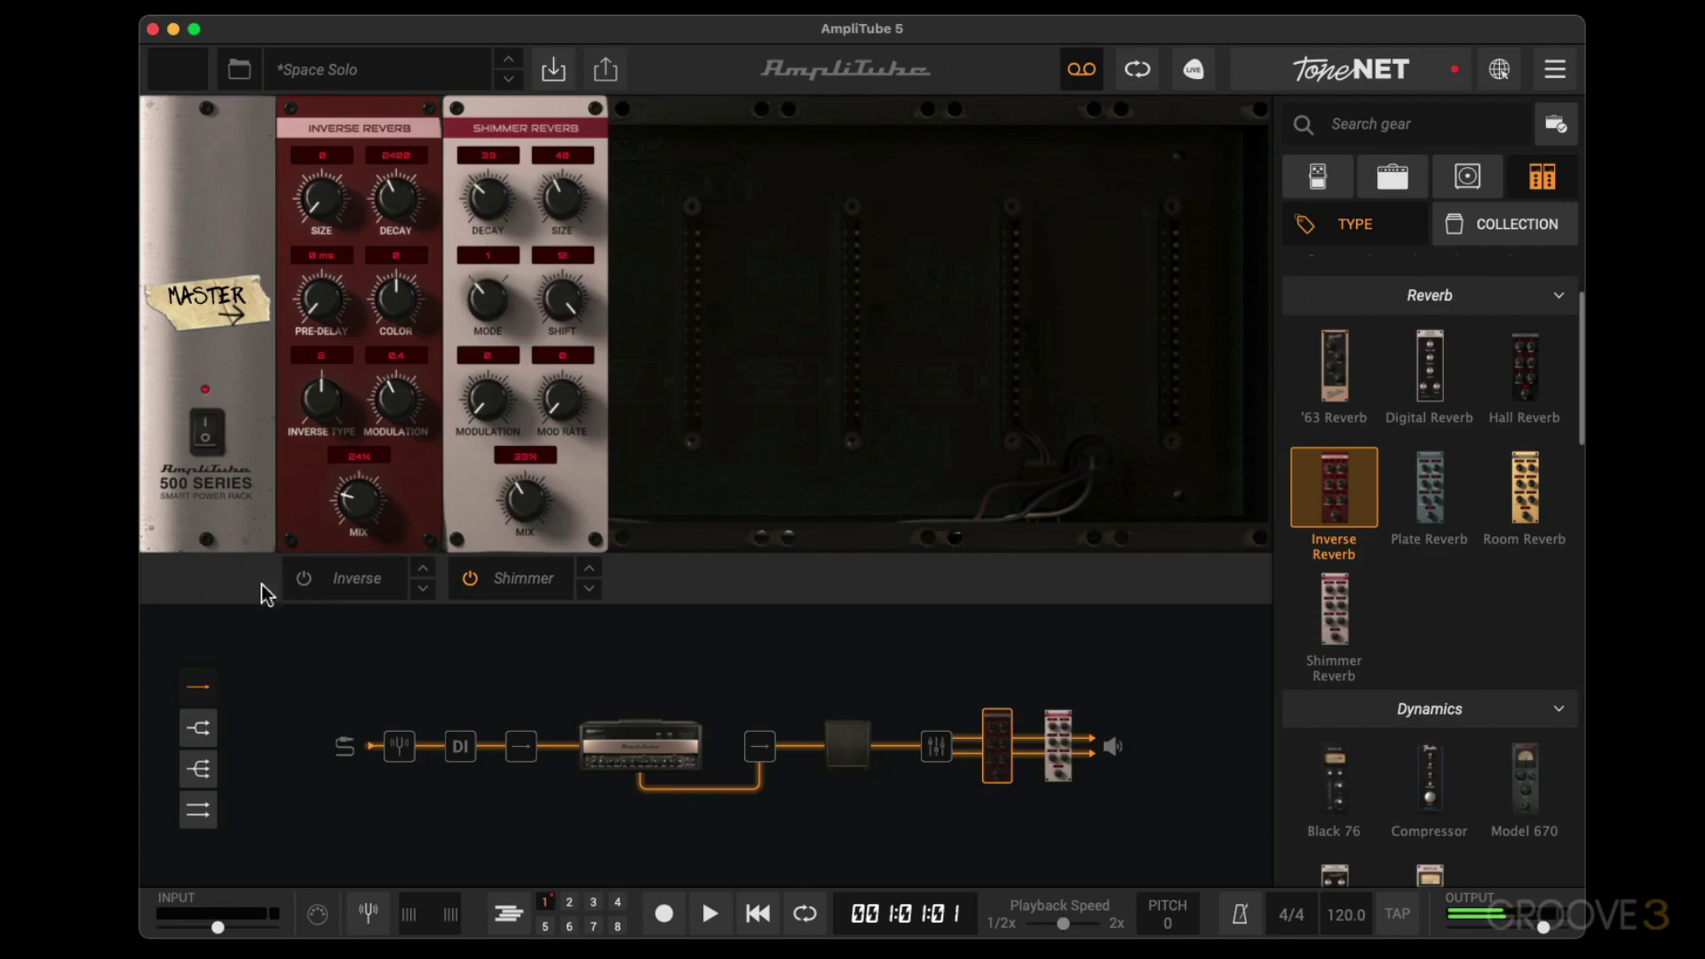
left_click(303, 585)
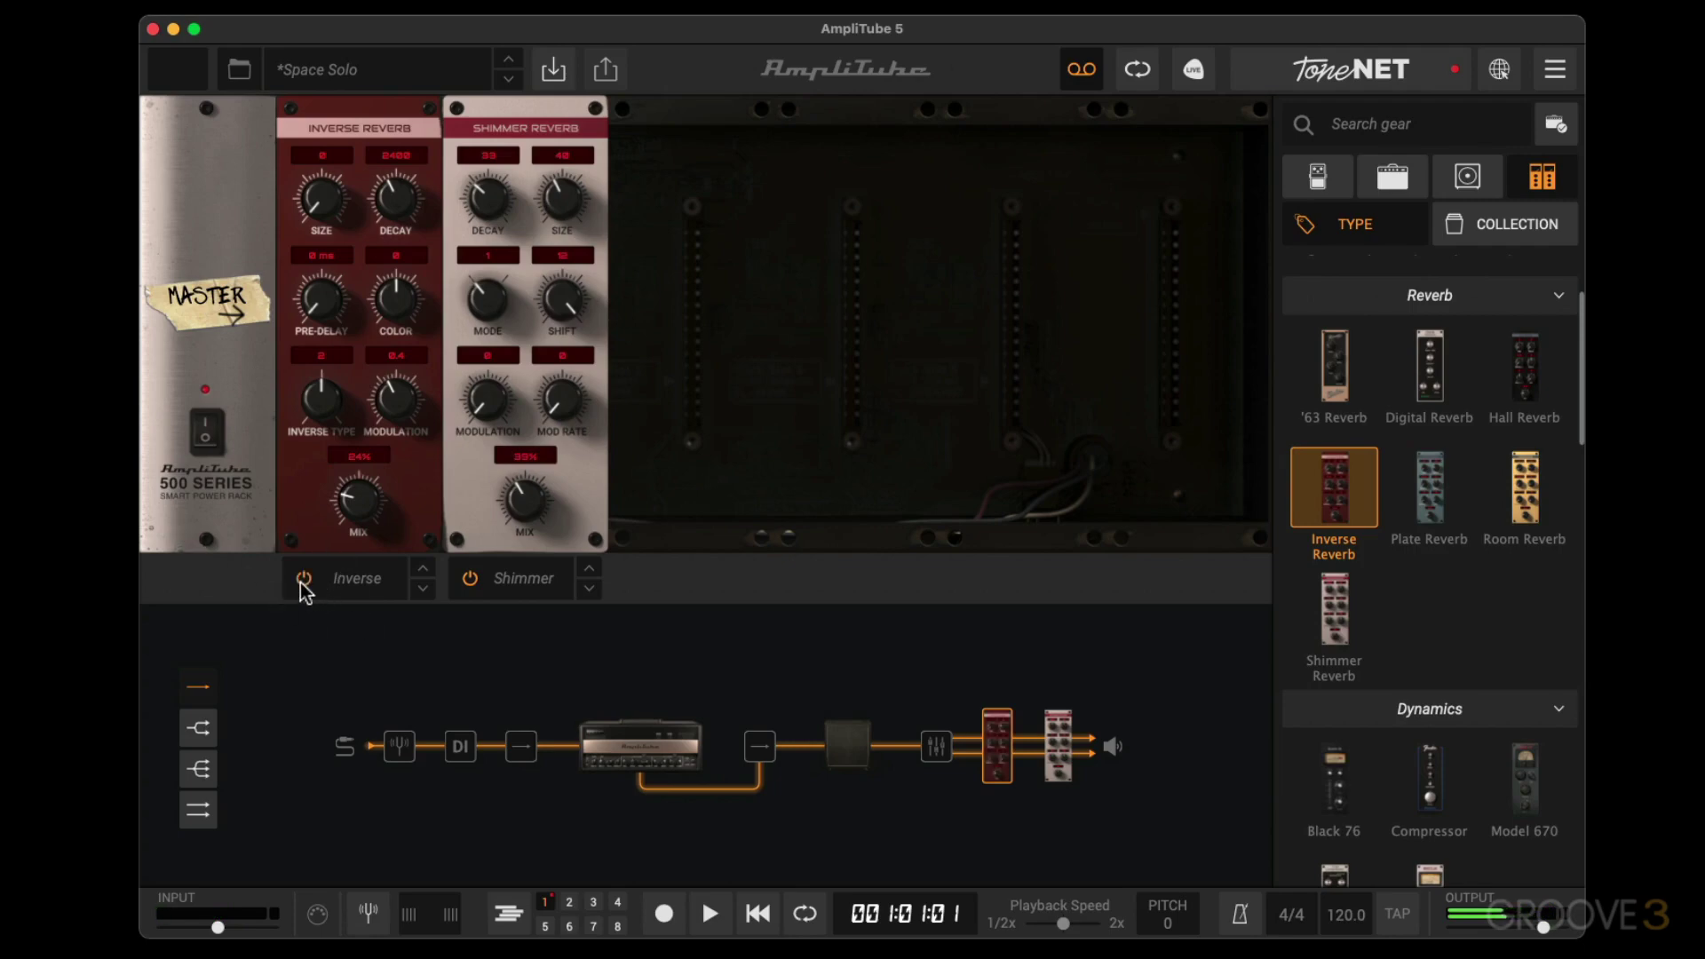
Load Purple Floyd from the AmpliTube 5 preset bank.
left_click(383, 86)
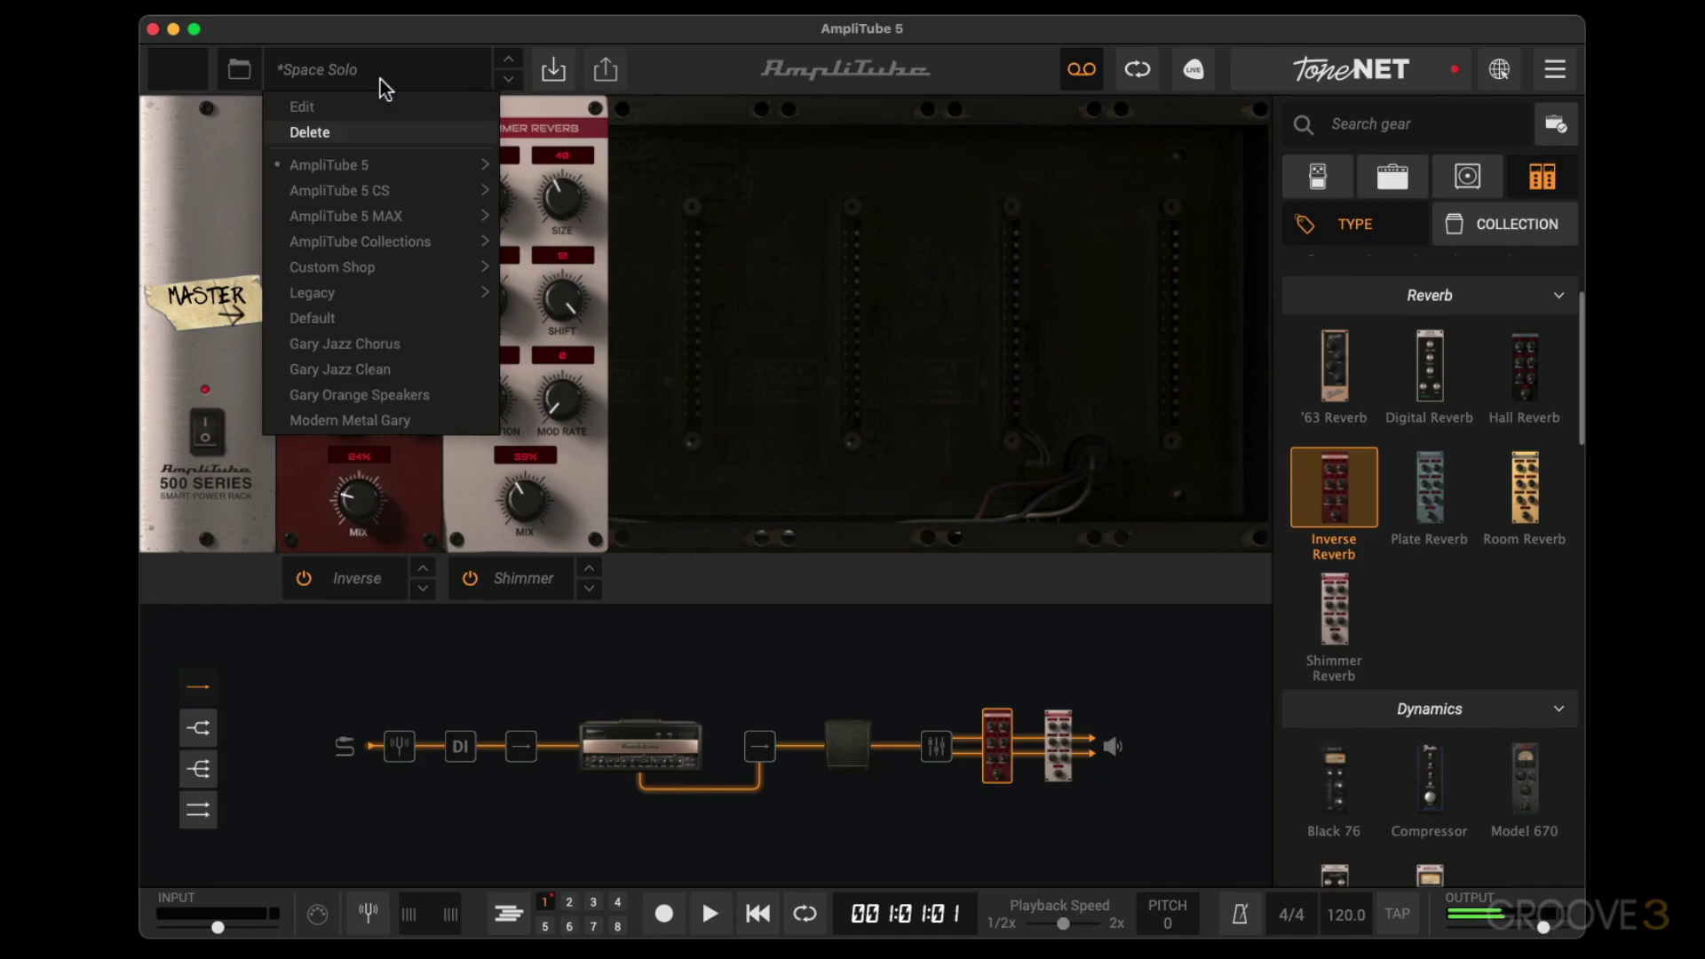
mouse_move(376, 158)
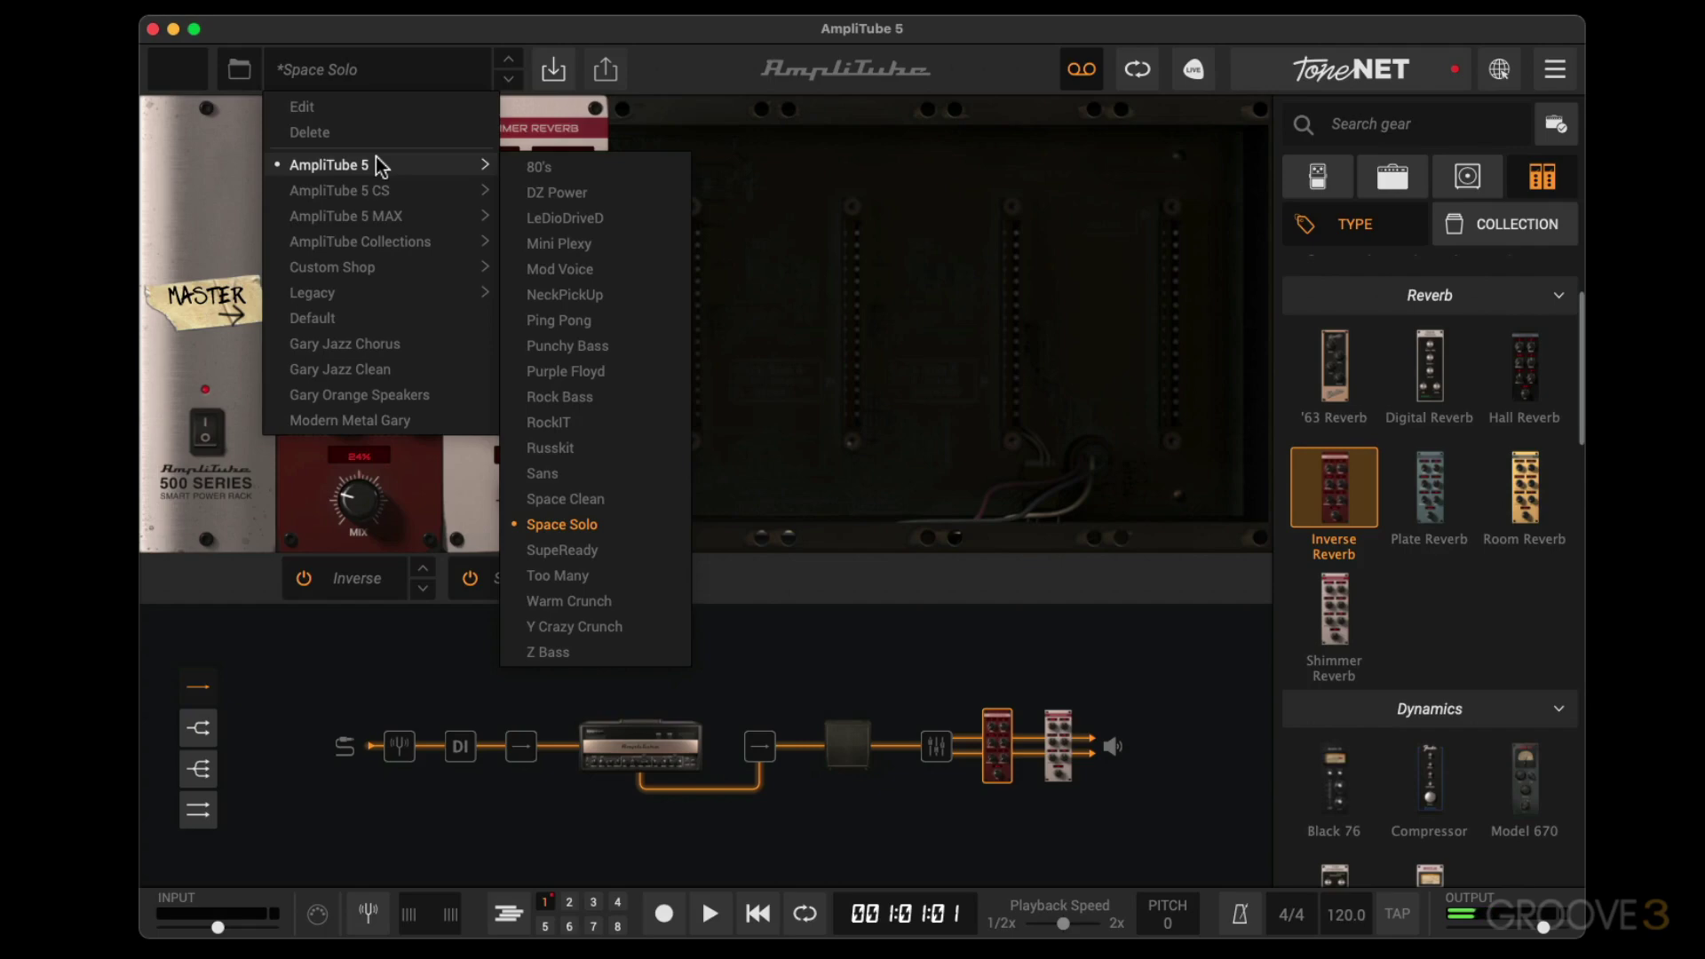
left_click(589, 371)
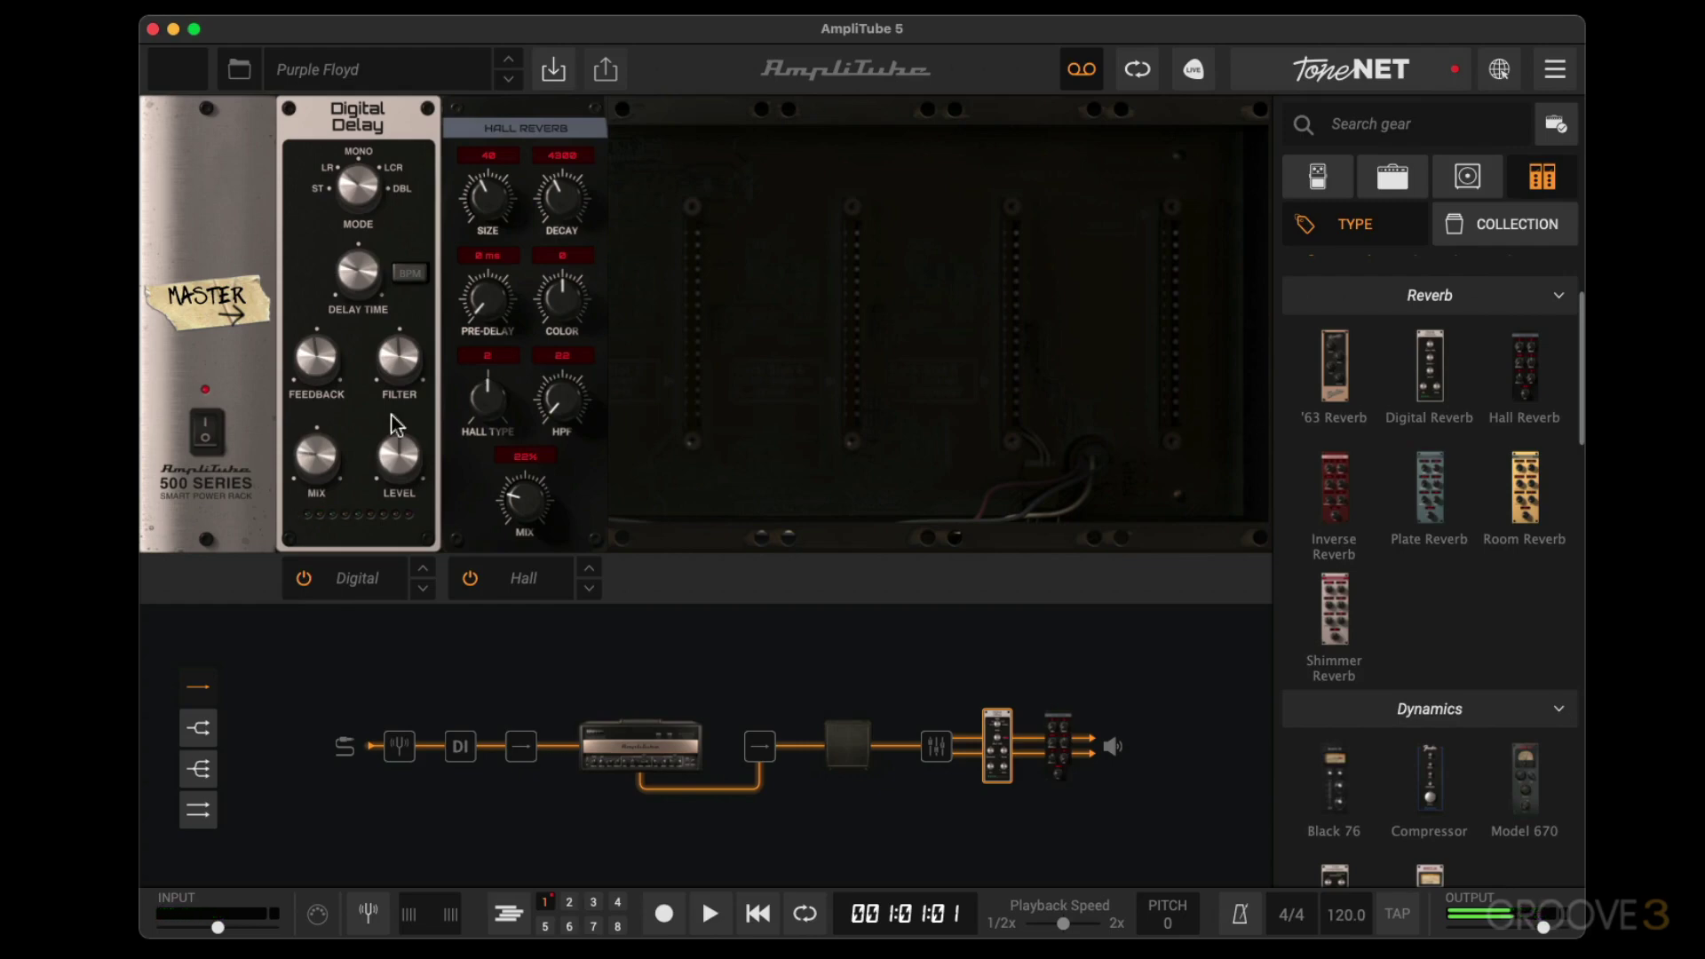
Inspect Purple Floyd's amp head, cabinet and rack, then bypass the Hall Reverb.
left_click(611, 742)
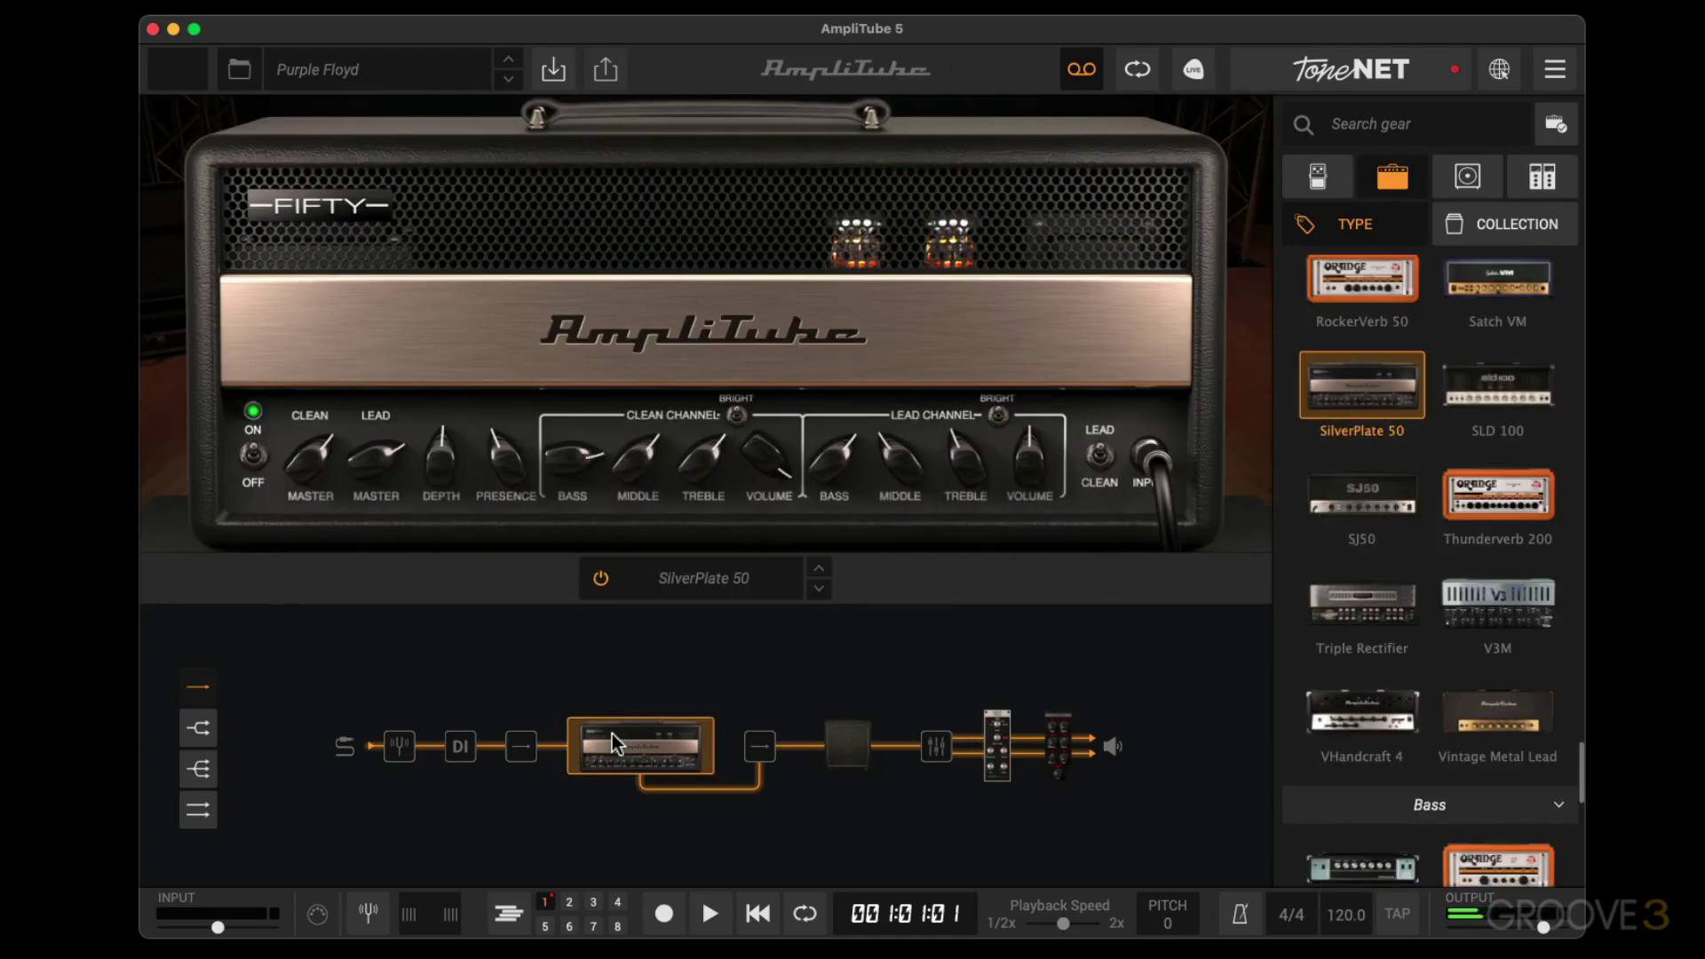
left_click(844, 743)
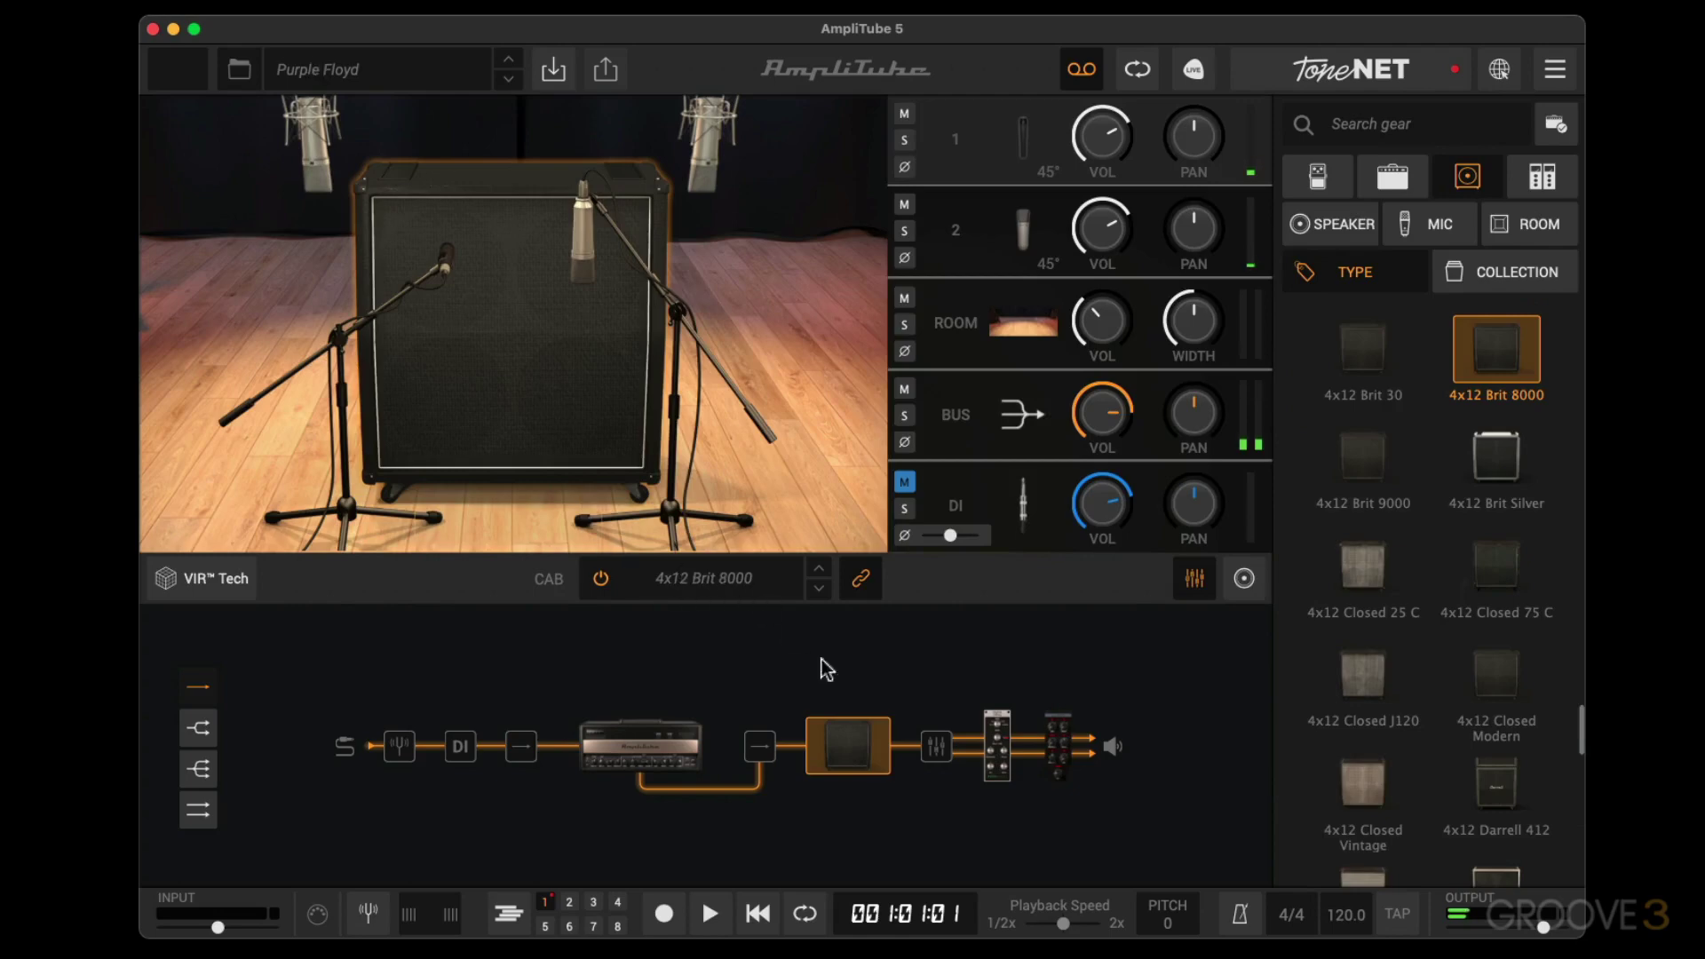
left_click(998, 726)
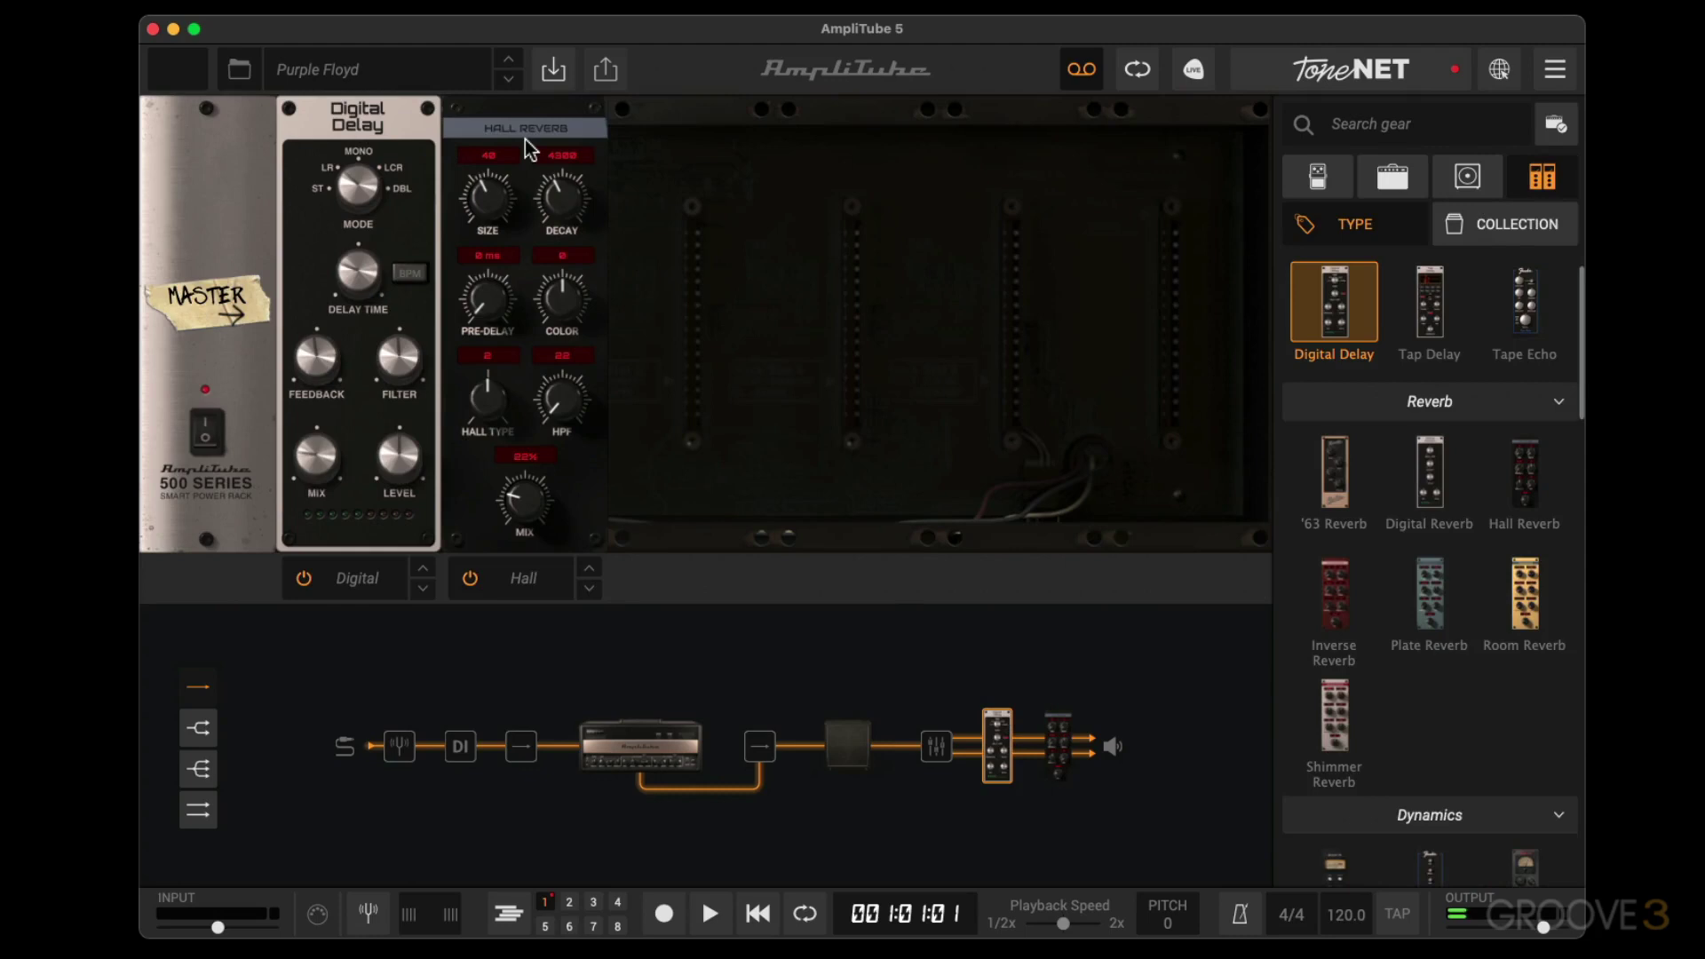
left_click(471, 578)
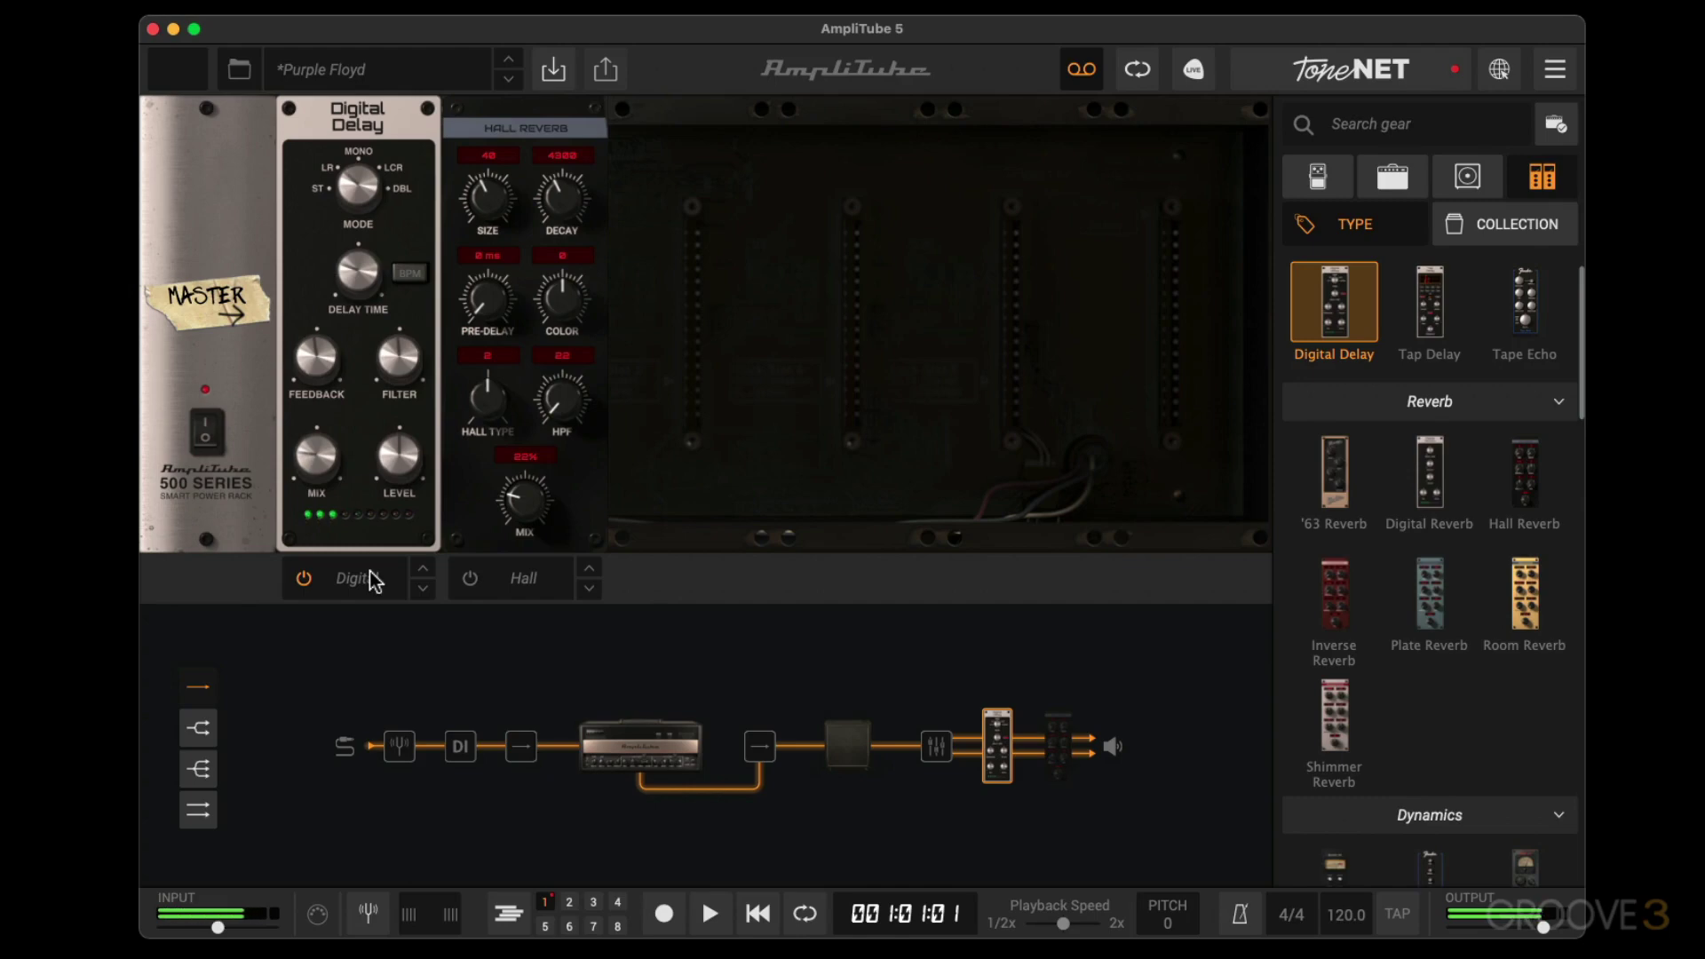
Set the Hall Reverb mix to 33% with Digital Delay and Hall Reverb both on.
left_click(304, 579)
left_click(473, 583)
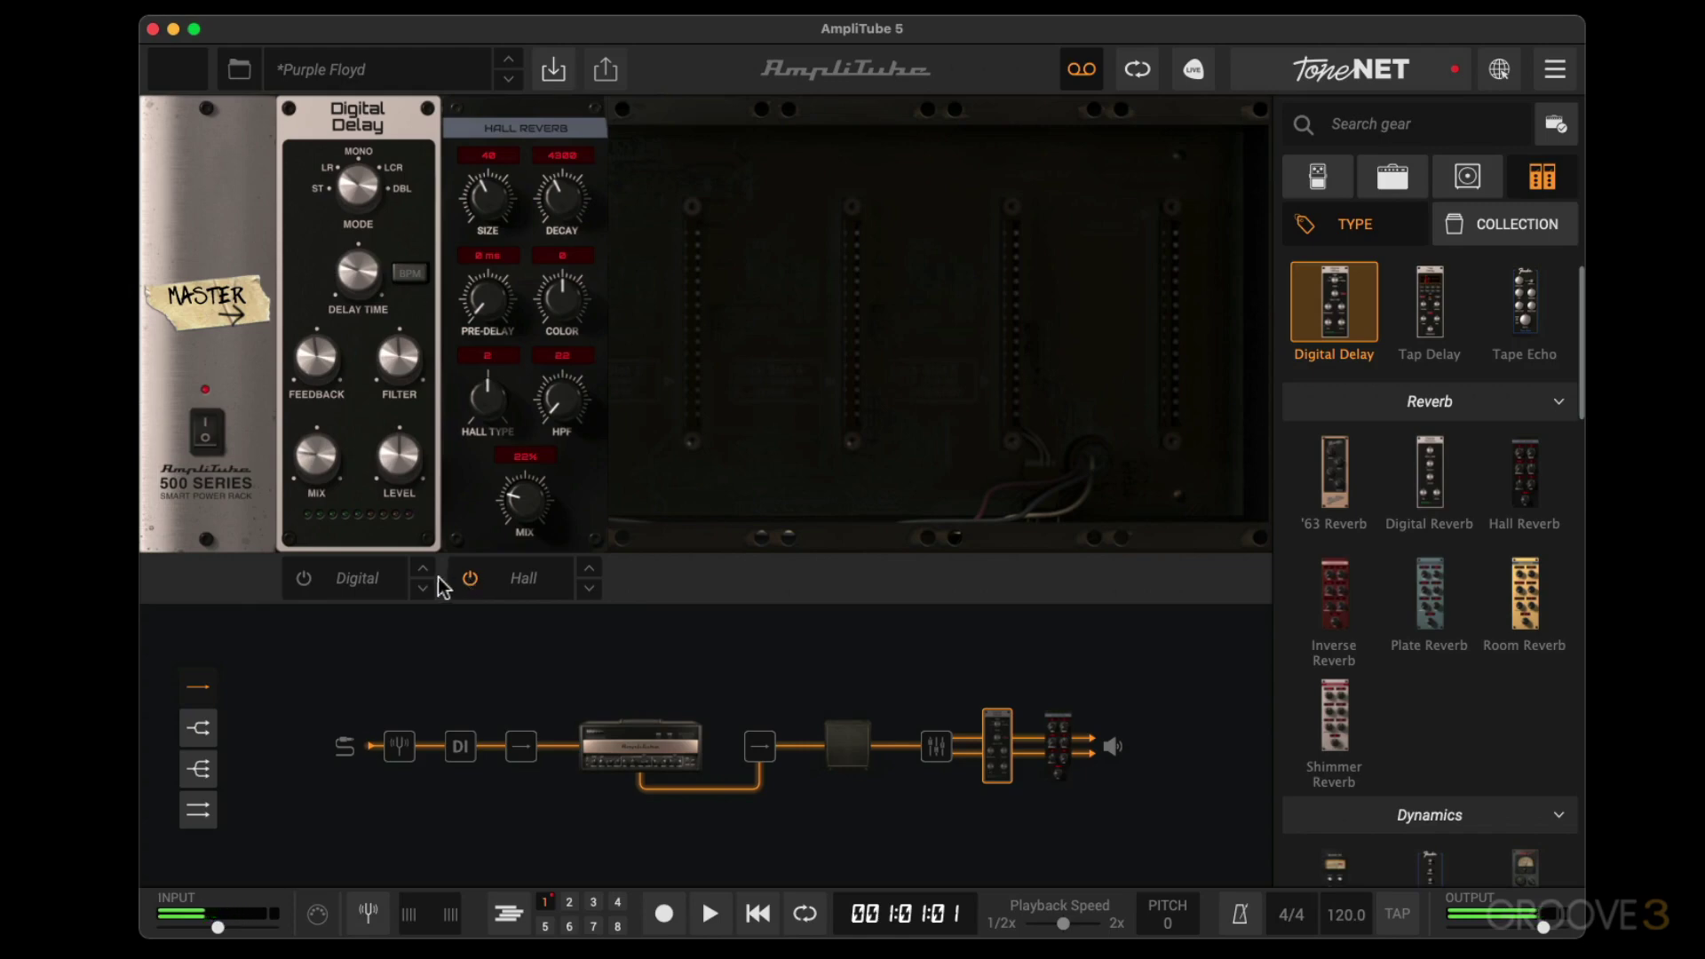
left_click_drag(521, 509, 464, 329)
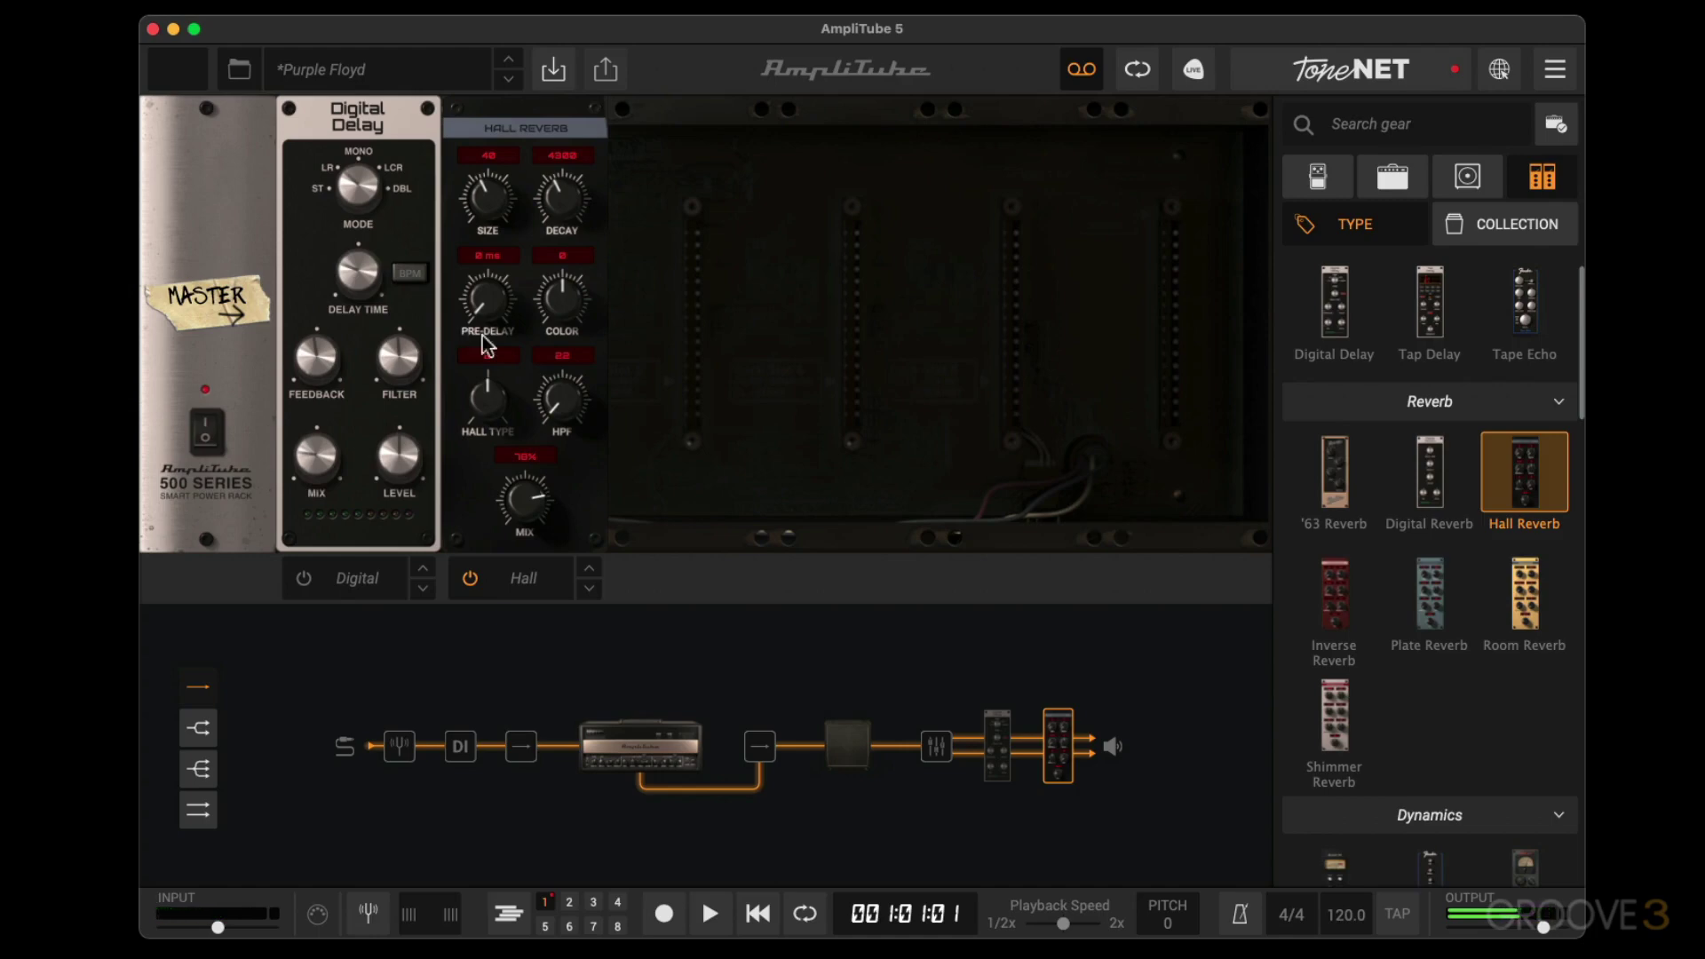
left_click_drag(530, 533, 526, 644)
left_click(302, 582)
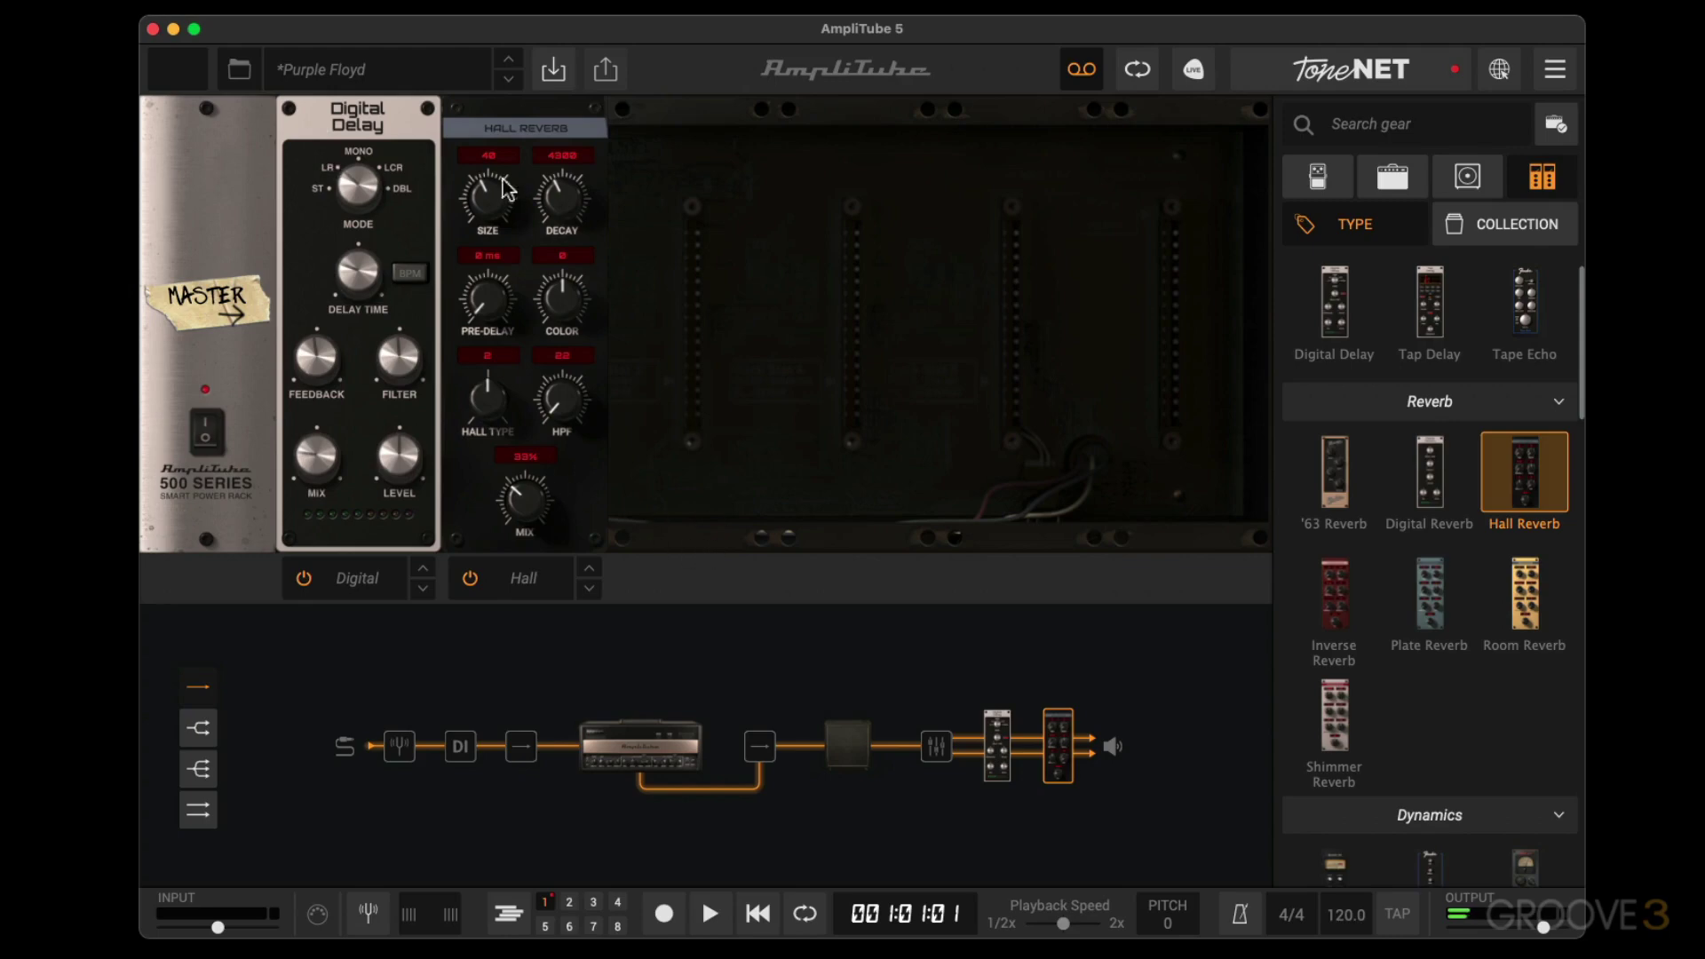
Load Buckley, the American Tube Clean 1 preset, from the AmpliTube 5 CS bank.
left_click(357, 77)
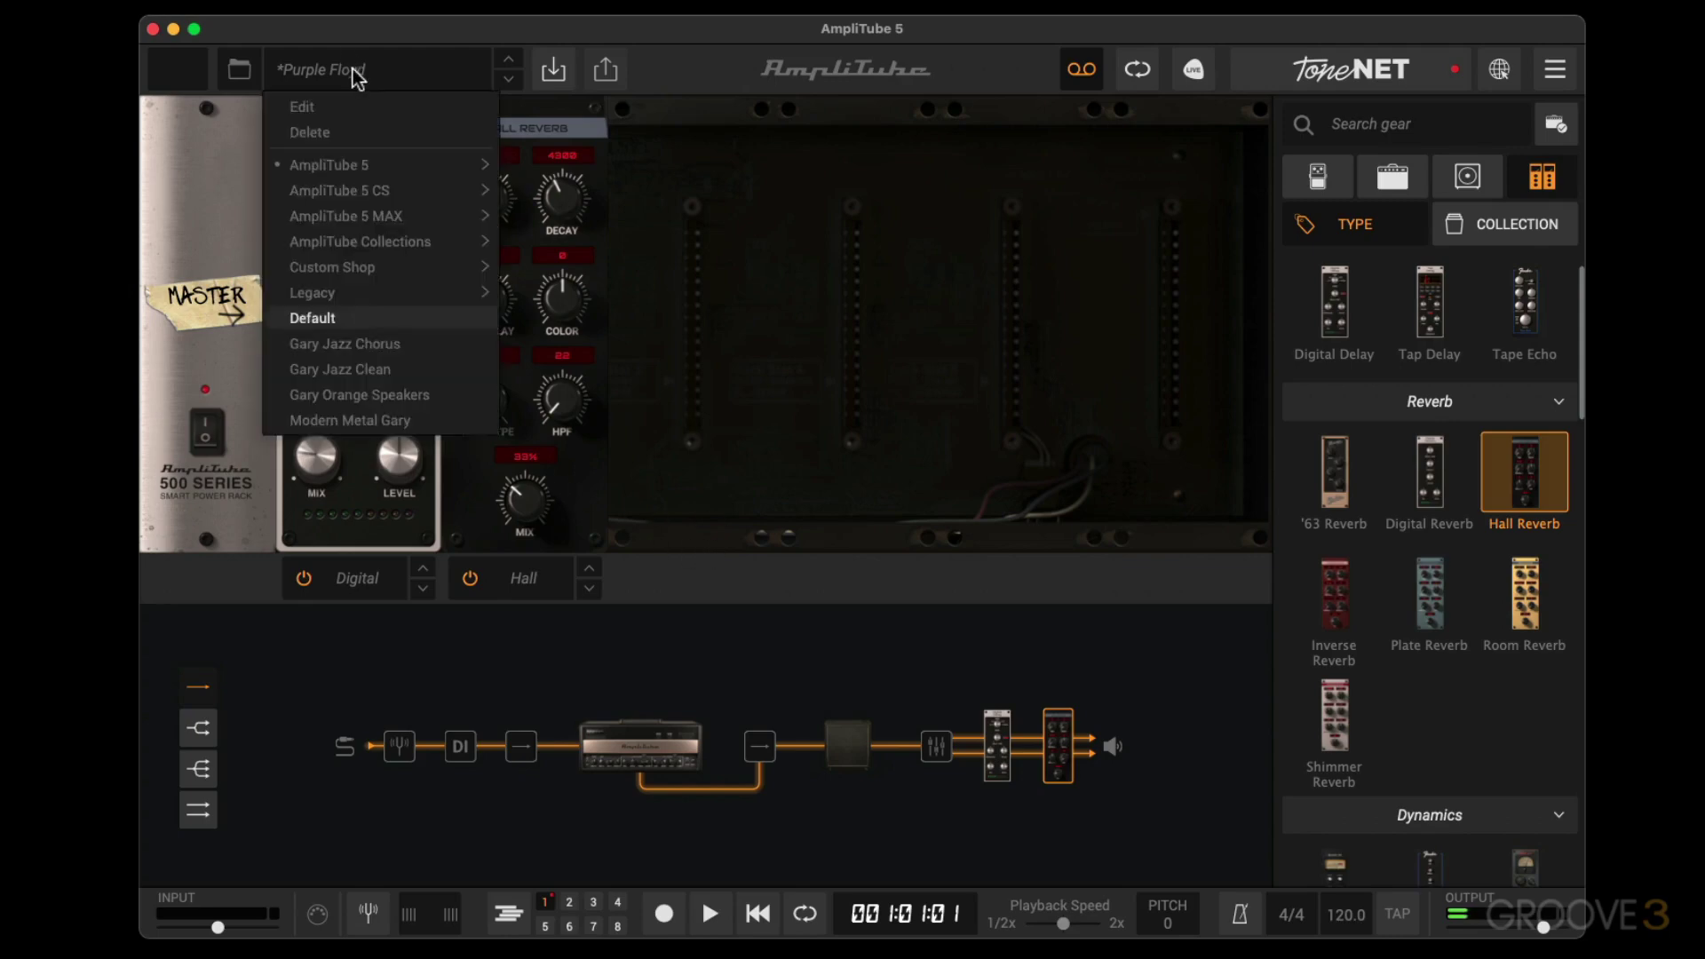
mouse_move(363, 199)
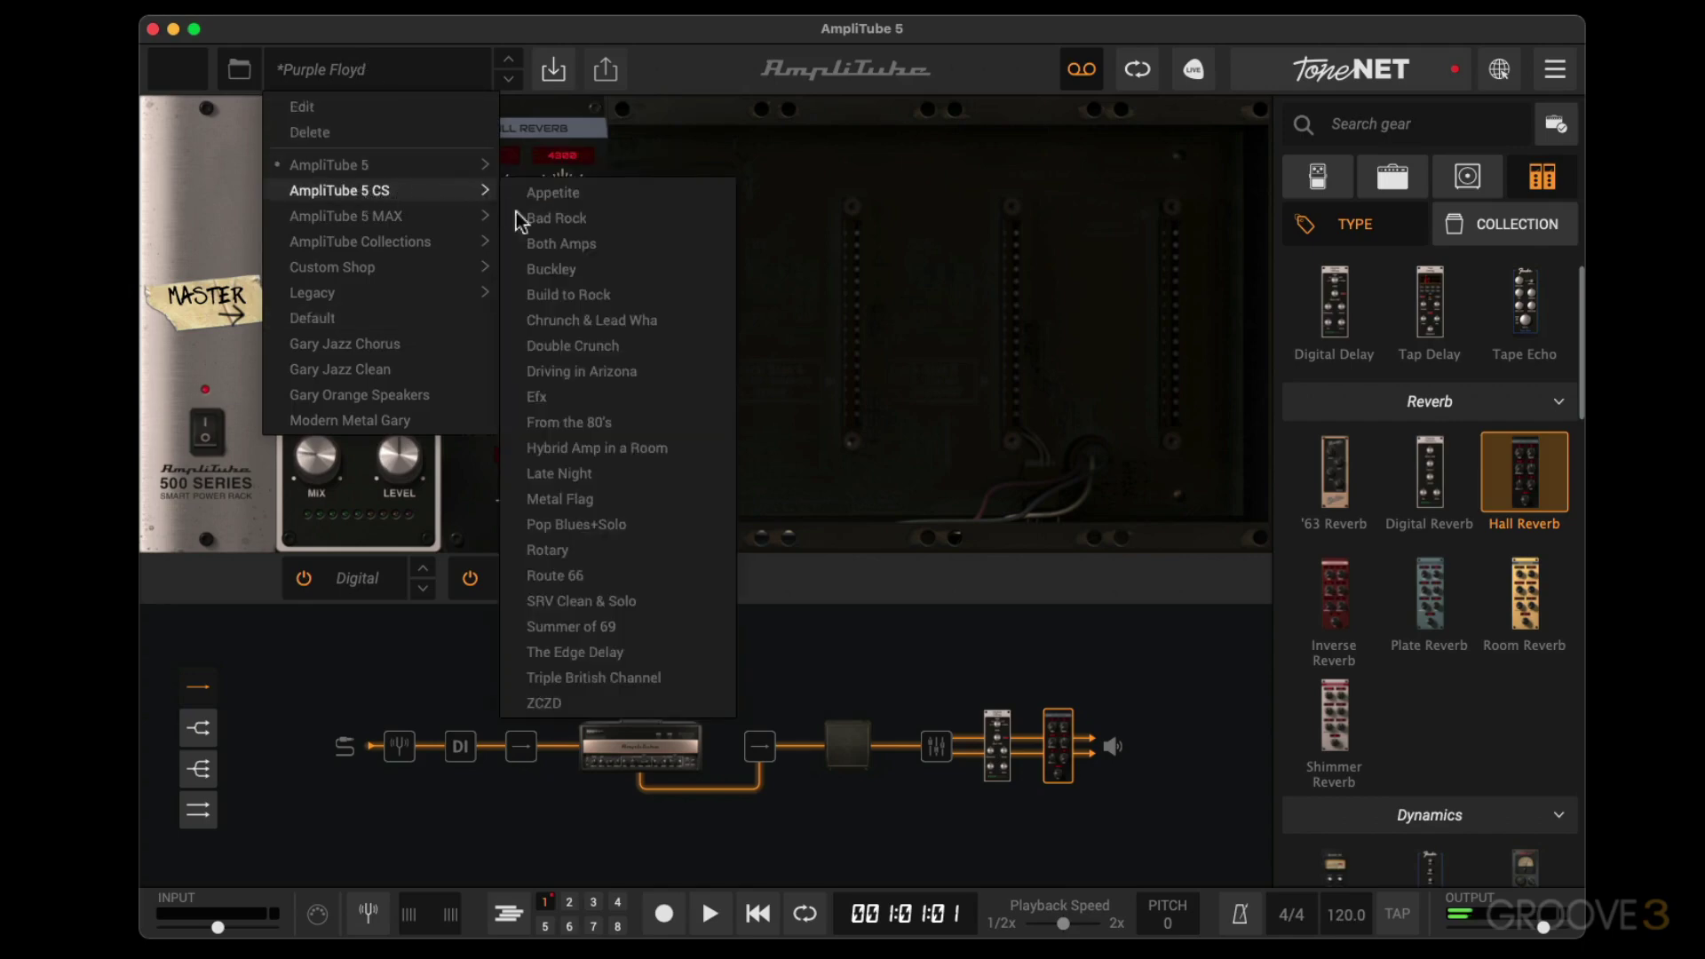
left_click(551, 269)
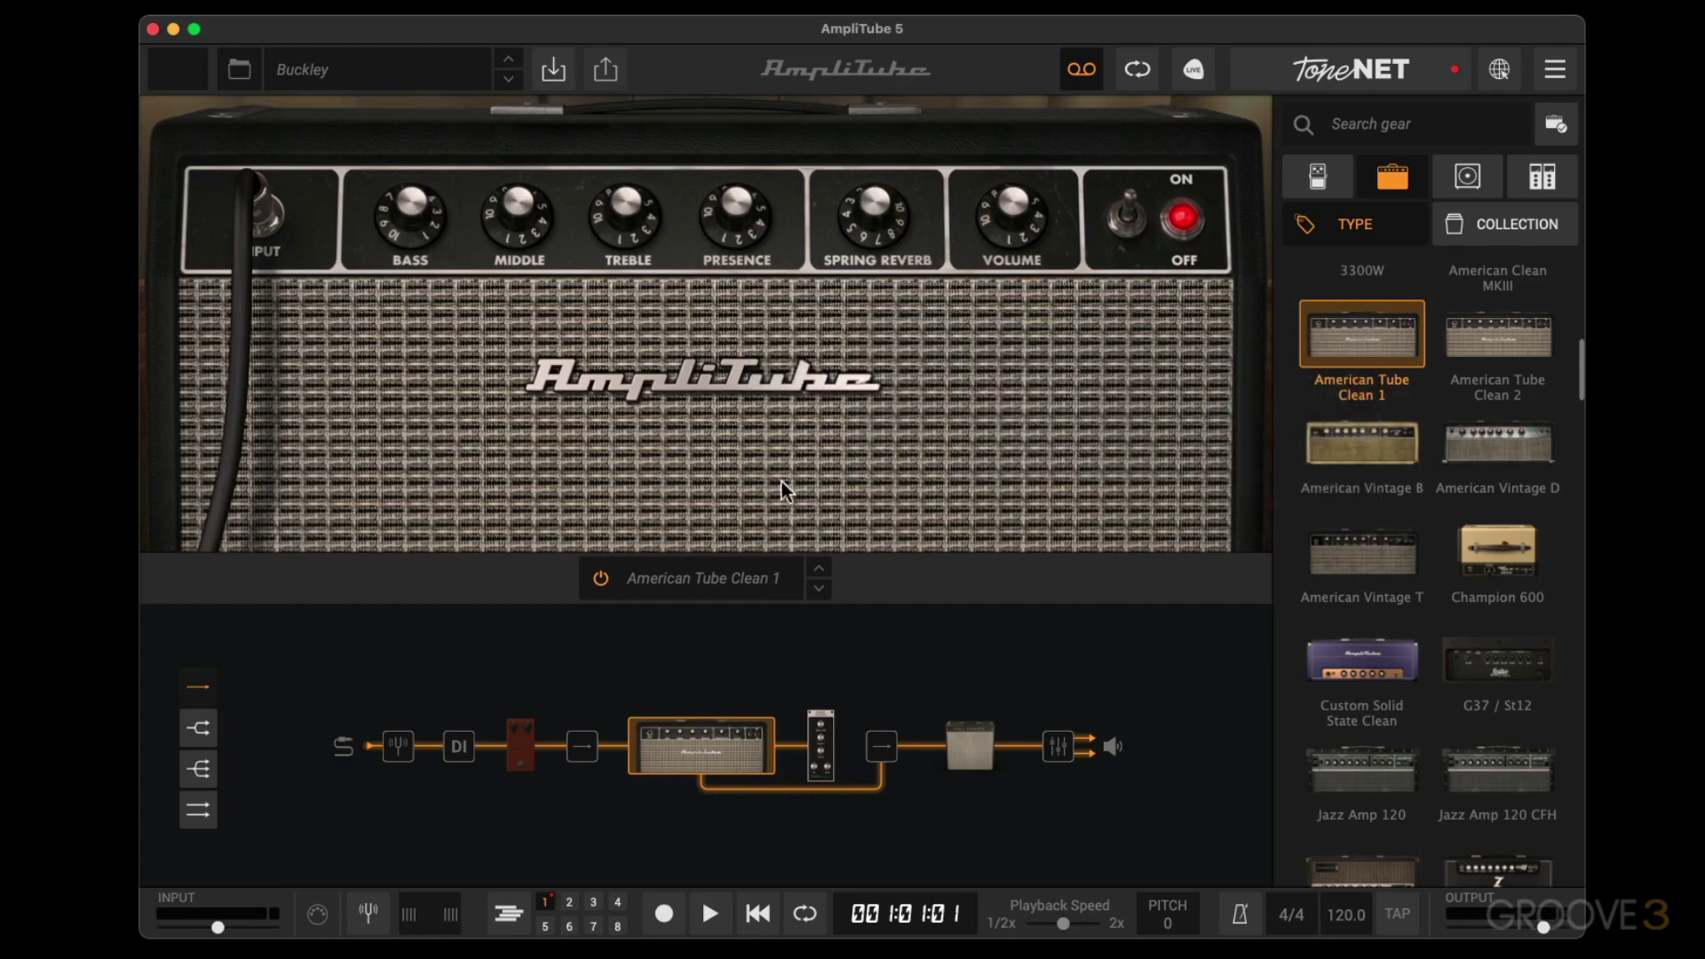
Check Buckley's rack and cabinet, then bypass and re-enable the Digital Reverb.
left_click(819, 751)
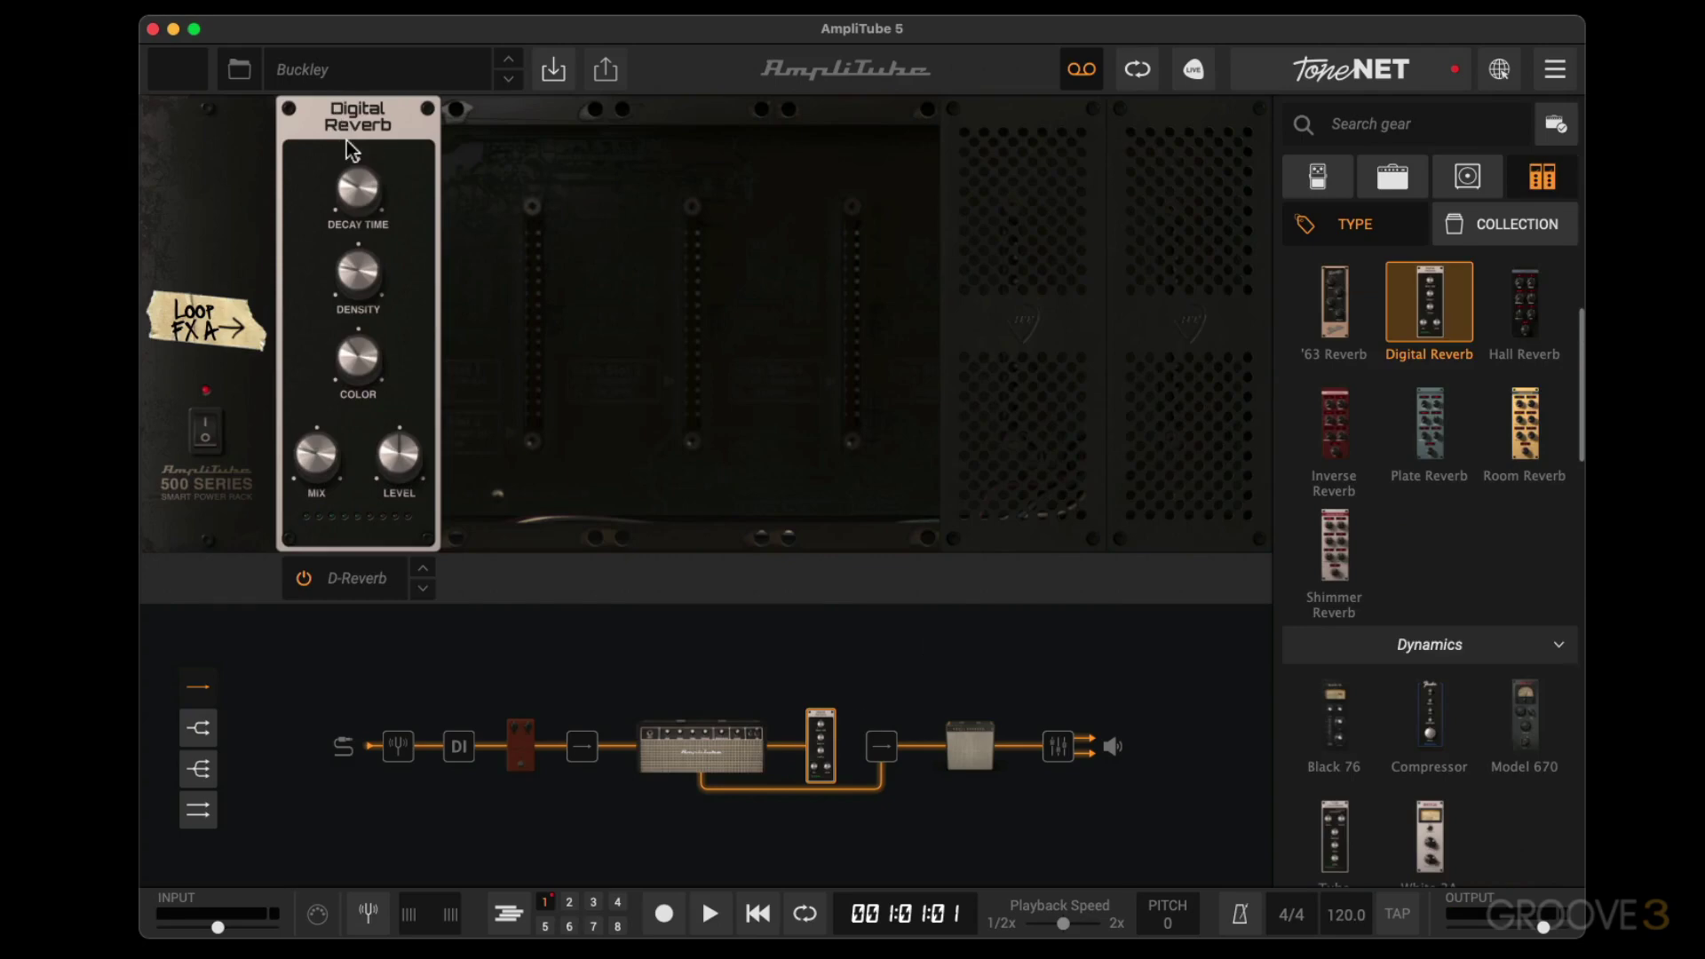
left_click(969, 747)
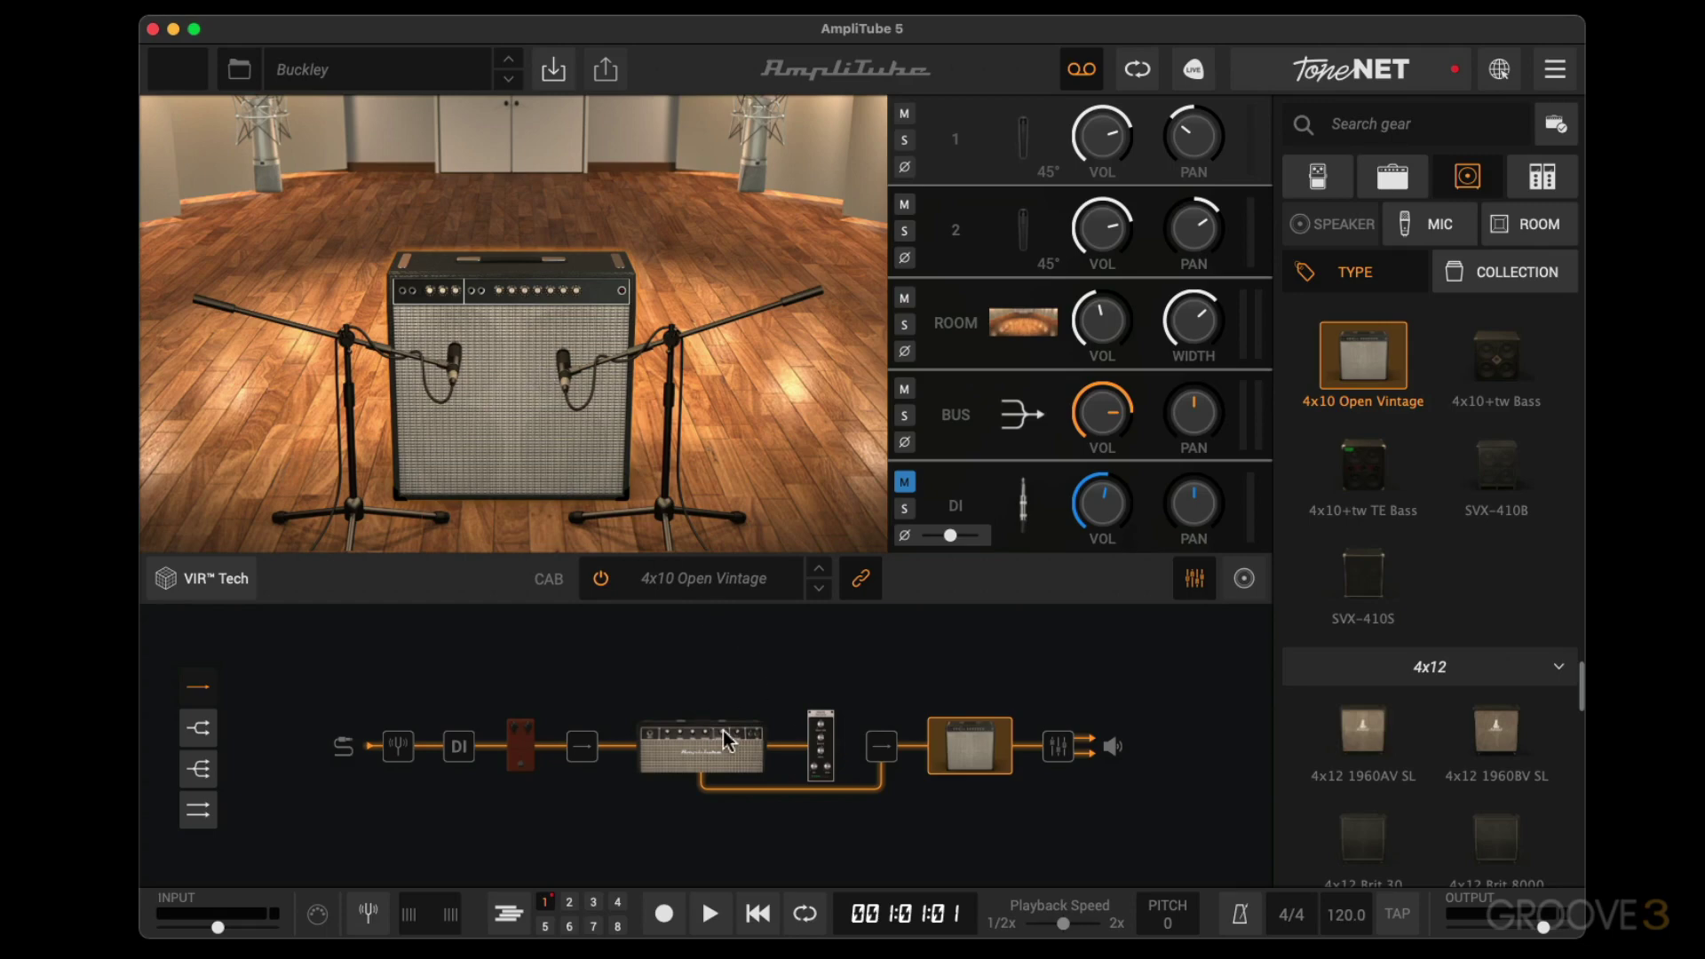
left_click(826, 723)
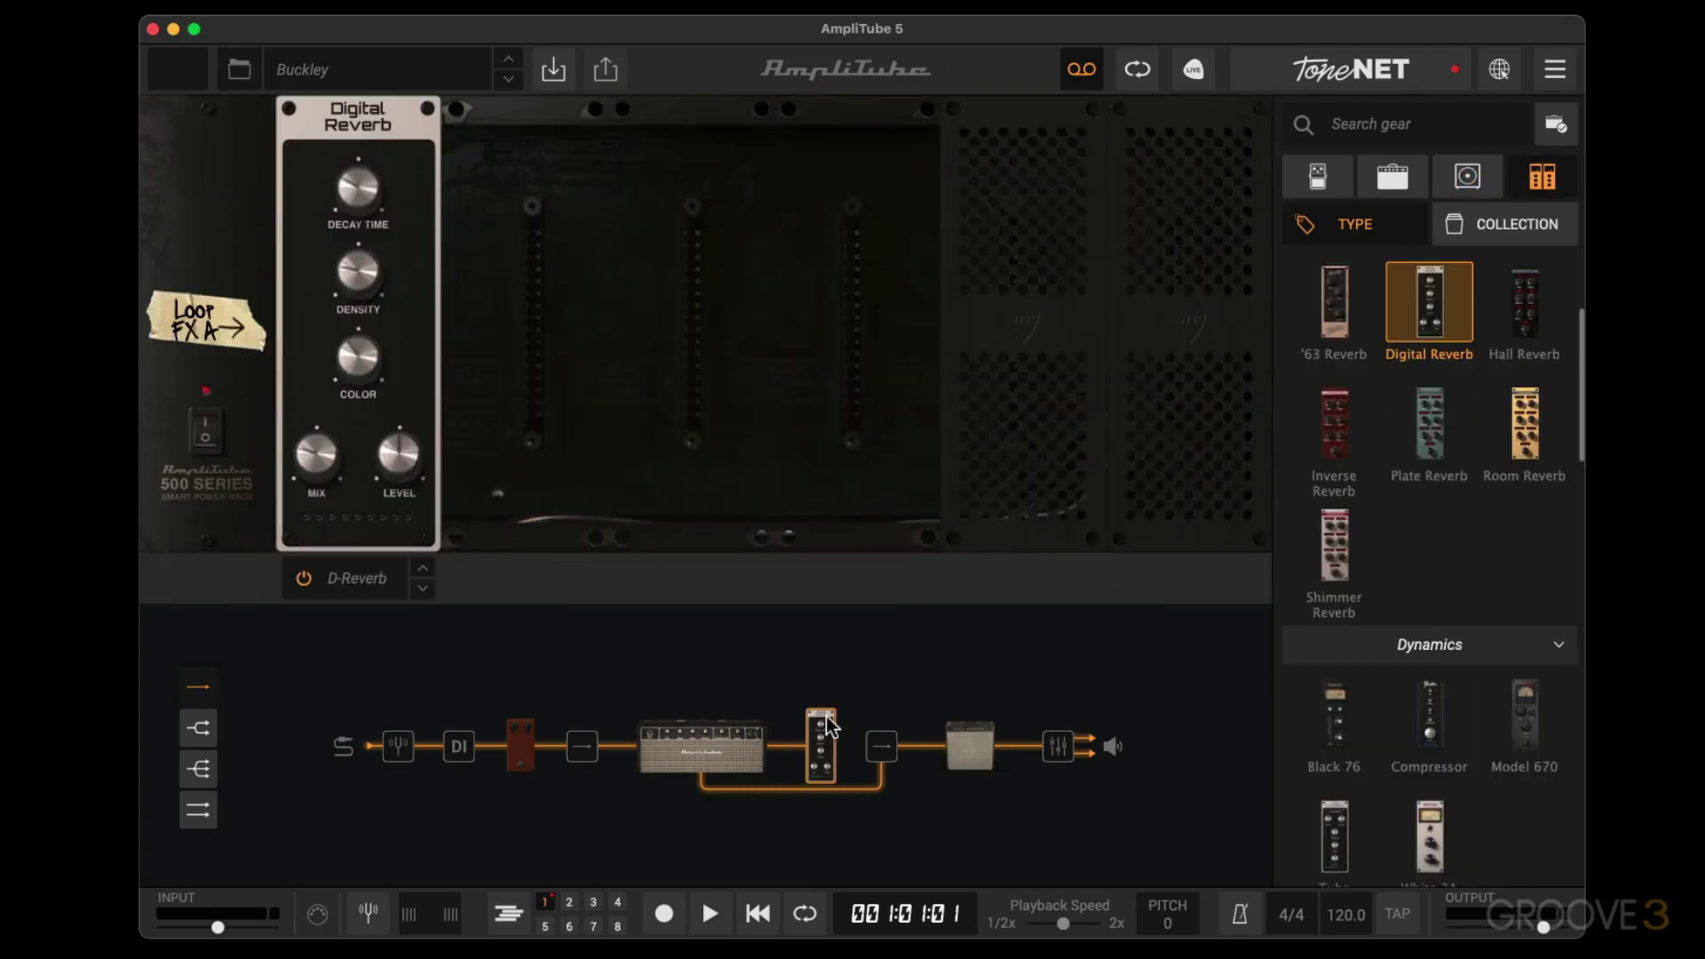
left_click(304, 579)
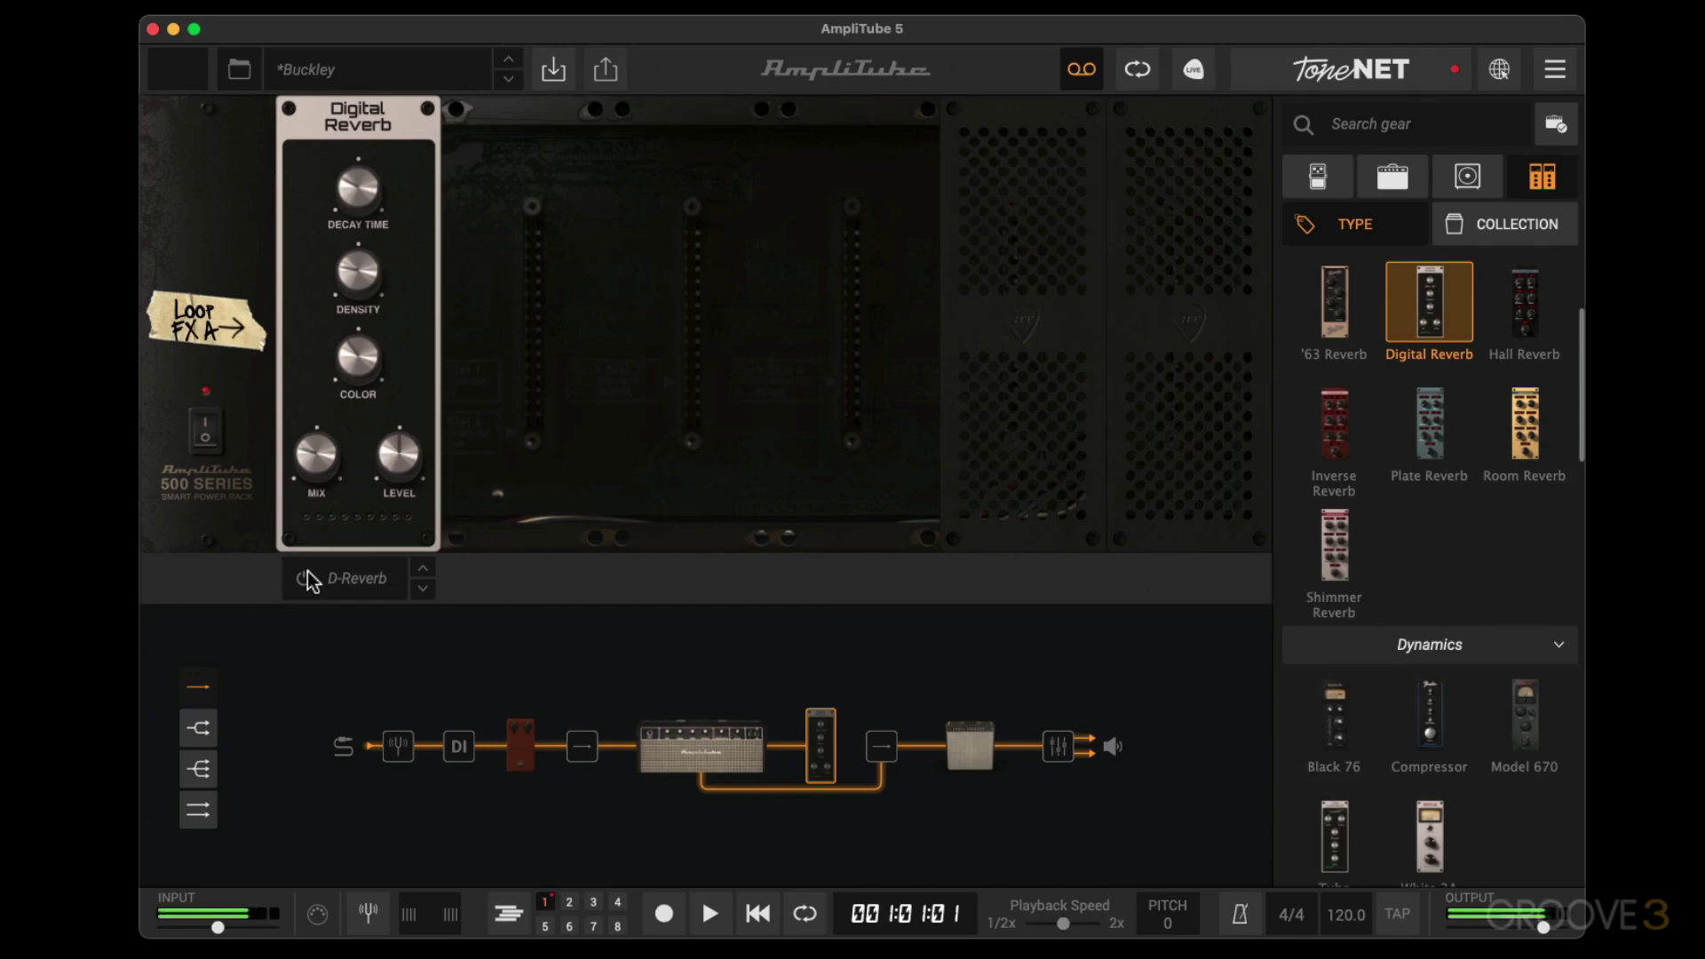
left_click(304, 579)
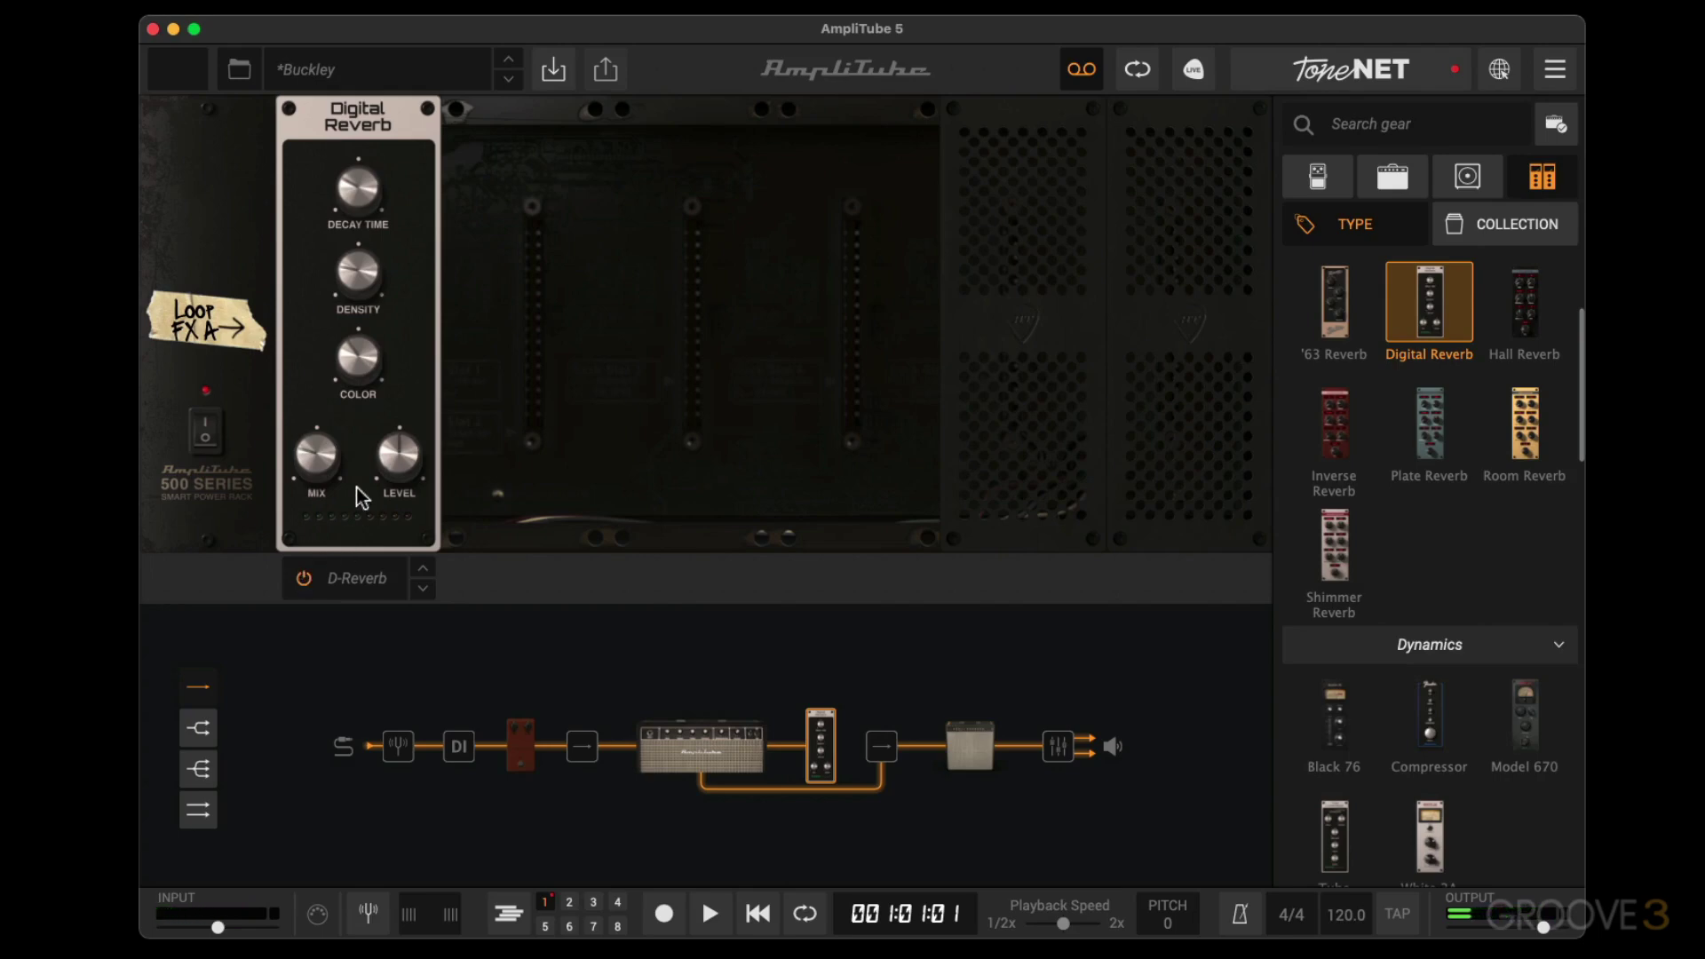
Review the American Tube Clean 1 amp and then the Digital Reverb rack unit.
left_click(670, 756)
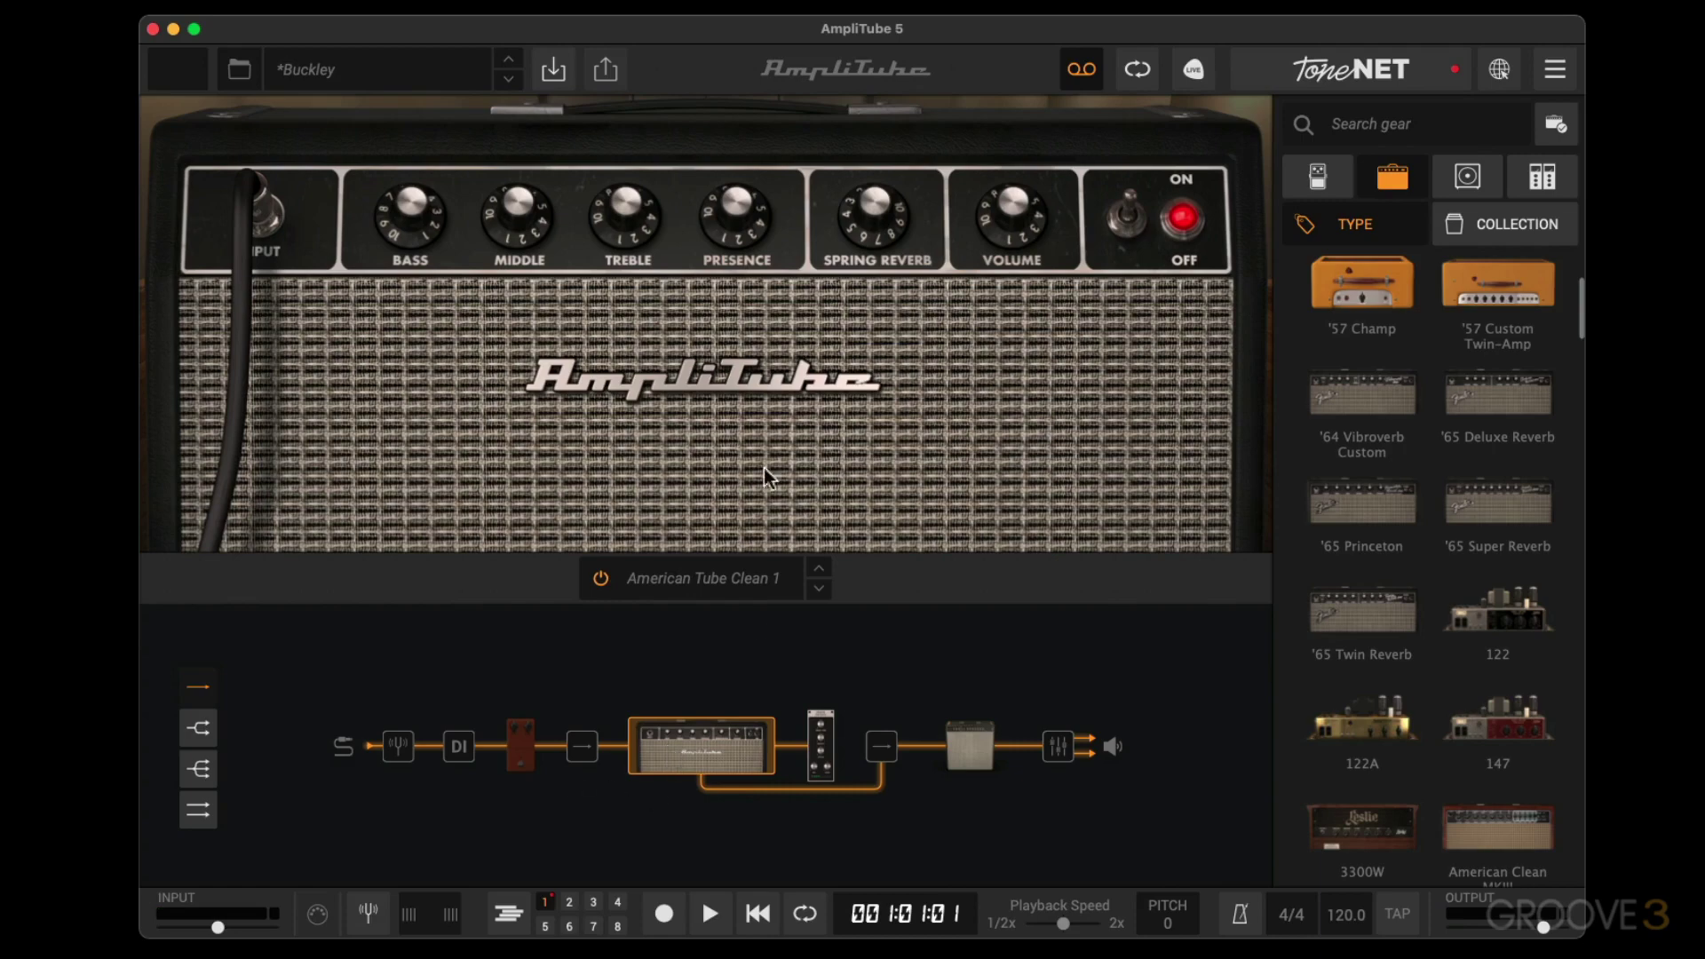
left_click(809, 744)
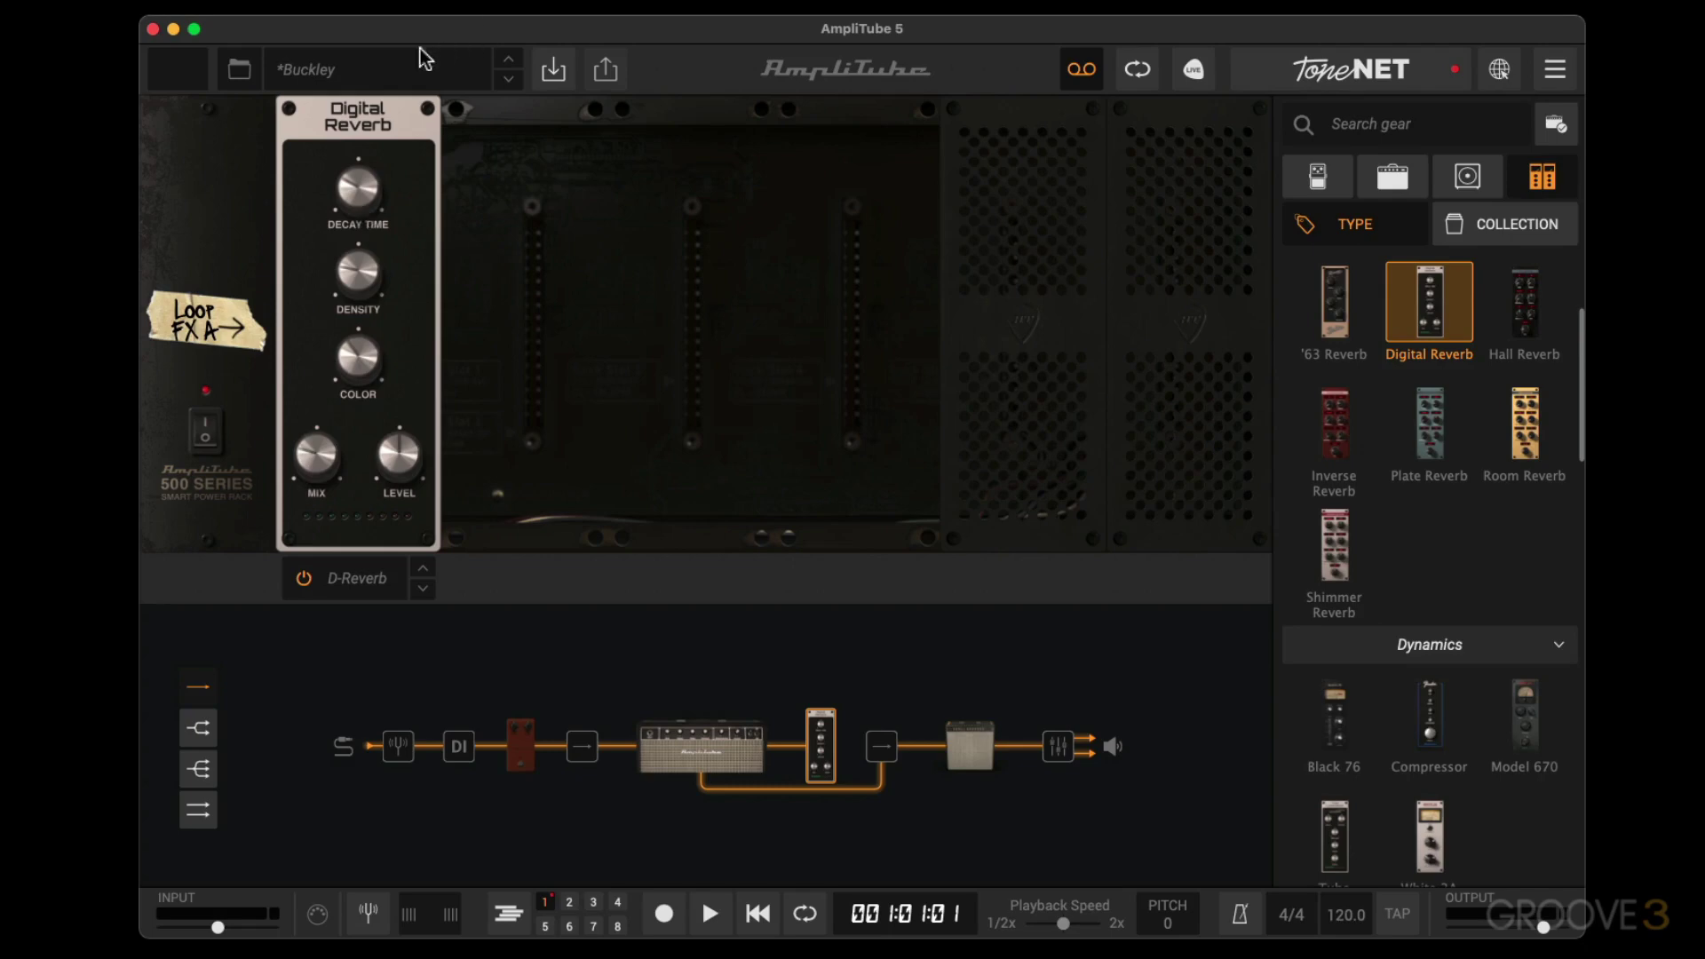
Load Double Funk, a '59 Bassman LTD rig, from the AmpliTube 5 MAX presets.
left_click(397, 64)
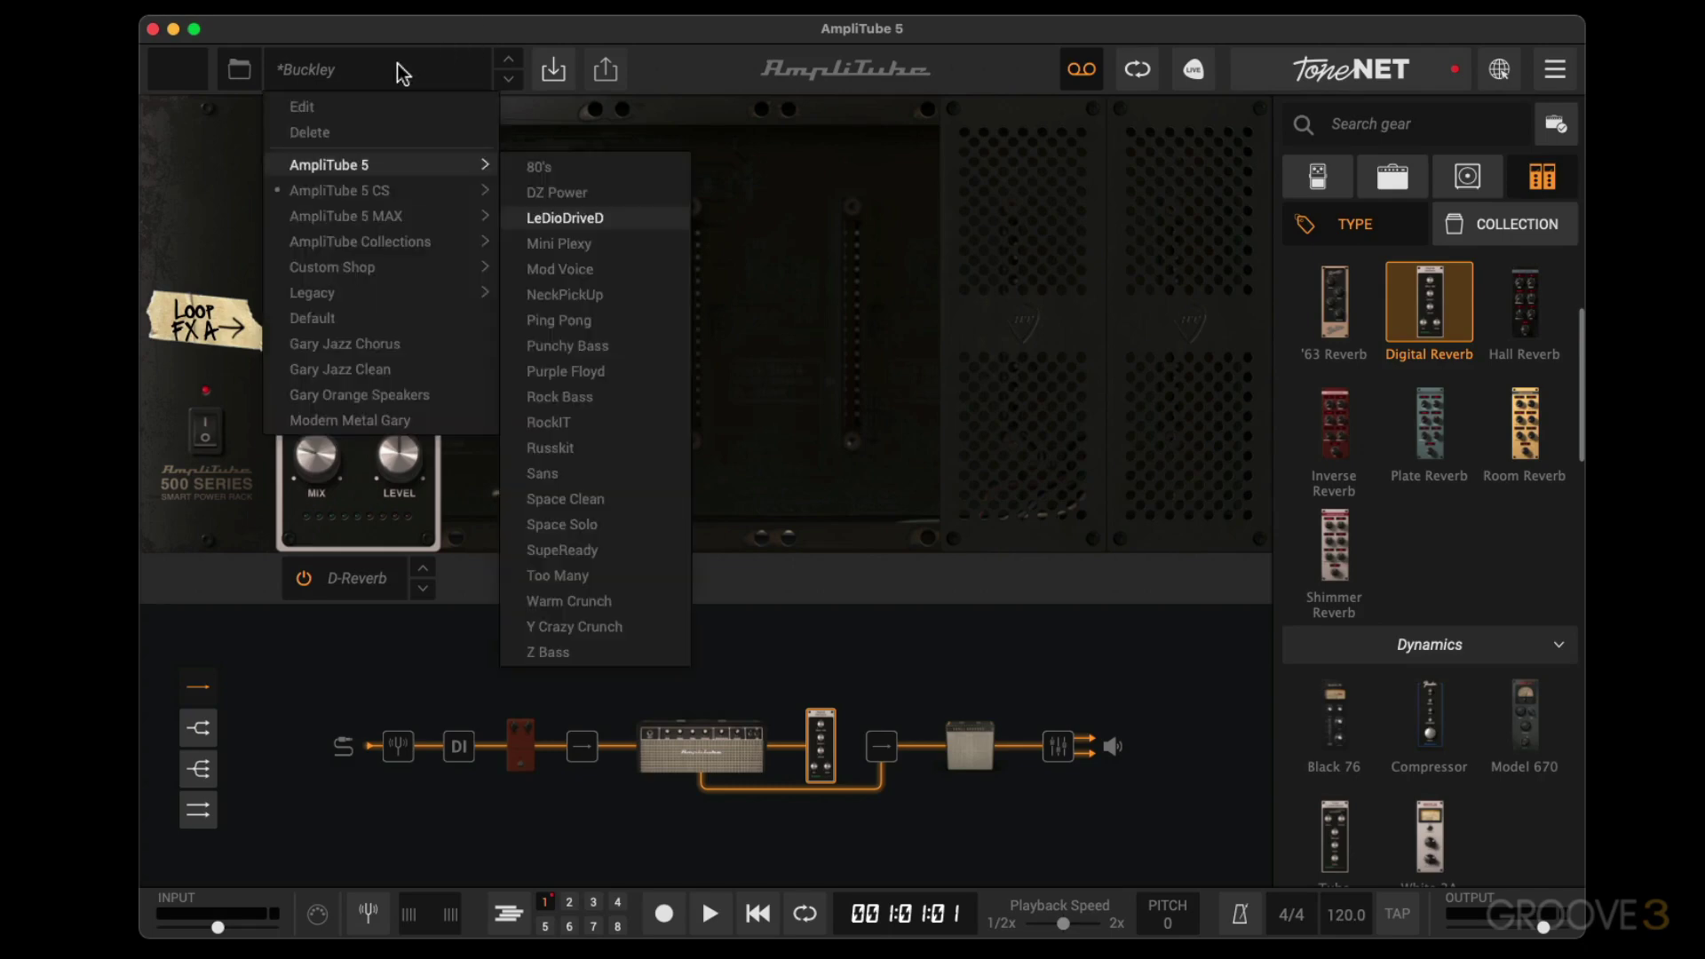
mouse_move(393, 220)
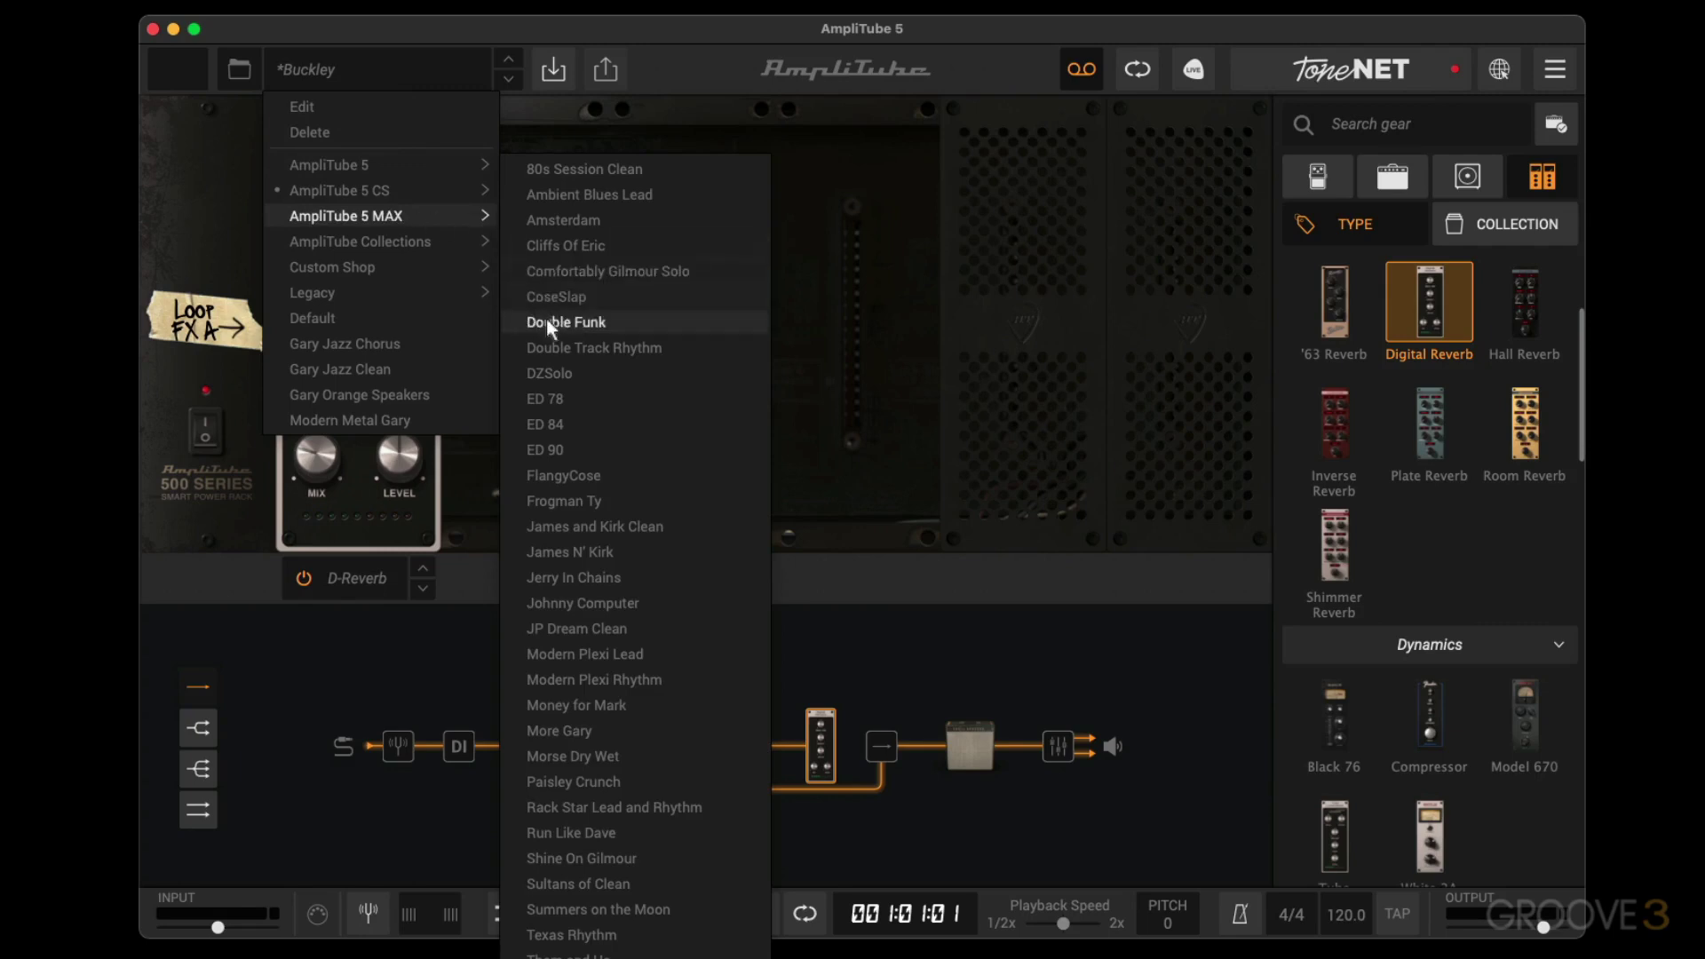
key("Escape")
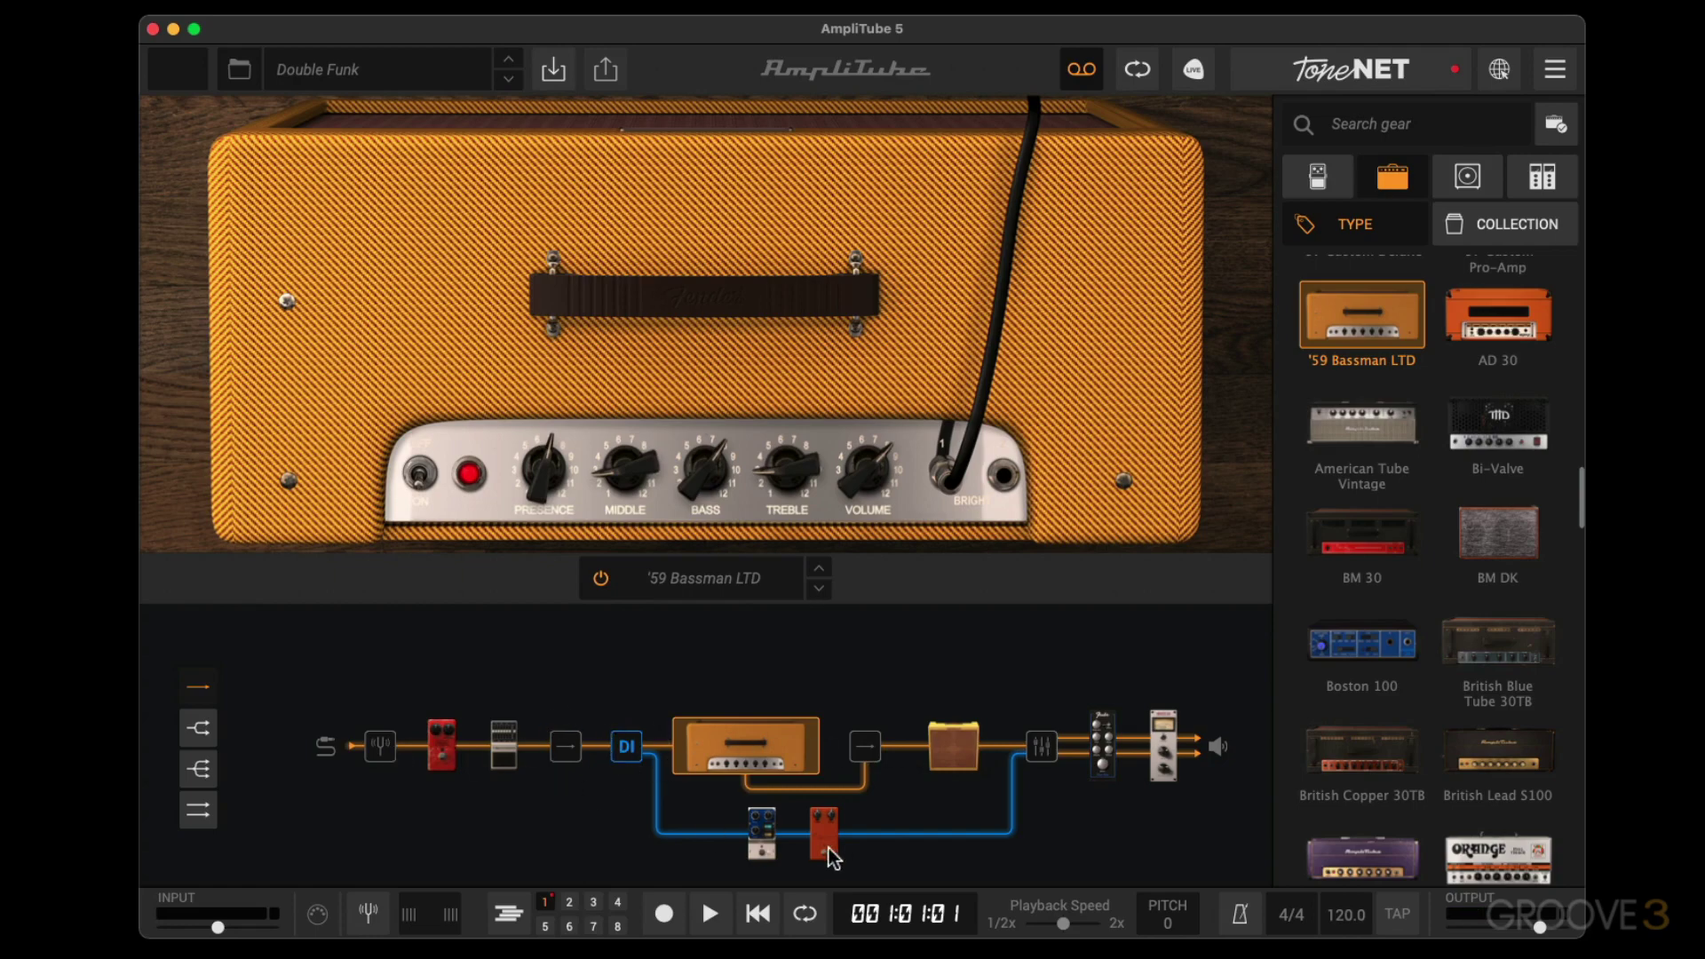
After viewing the Dcomp and 7 Band pedals, leave the DI parallel path switched off.
left_click(450, 756)
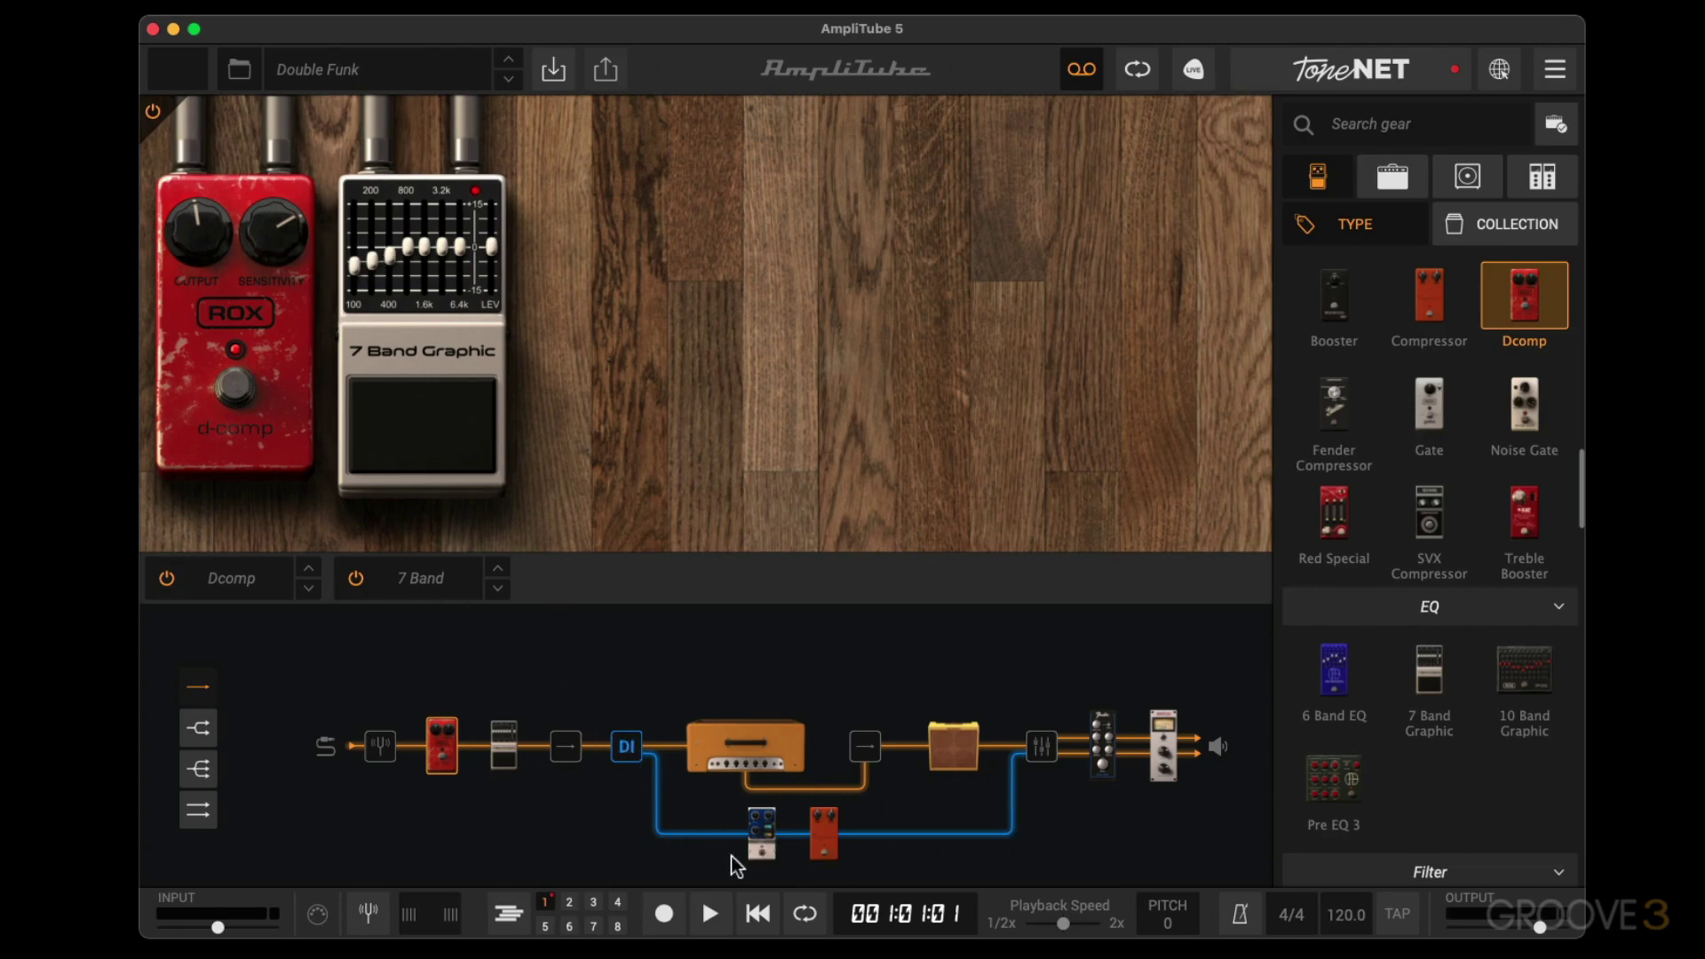
left_click(625, 748)
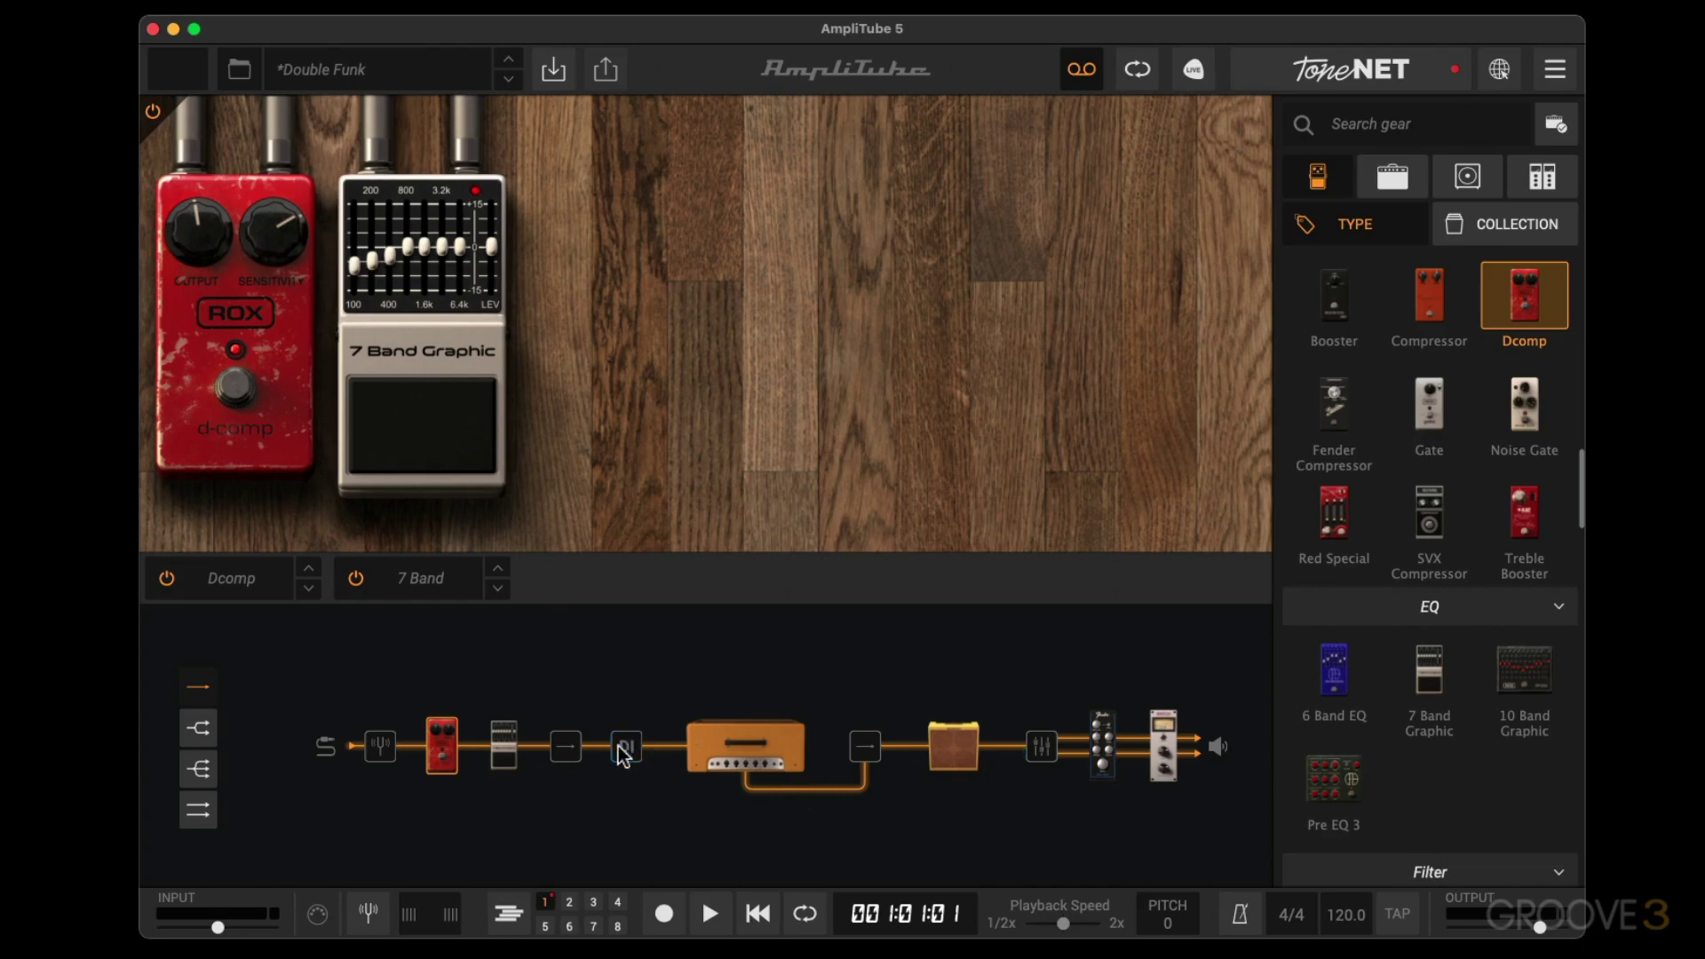
left_click(623, 751)
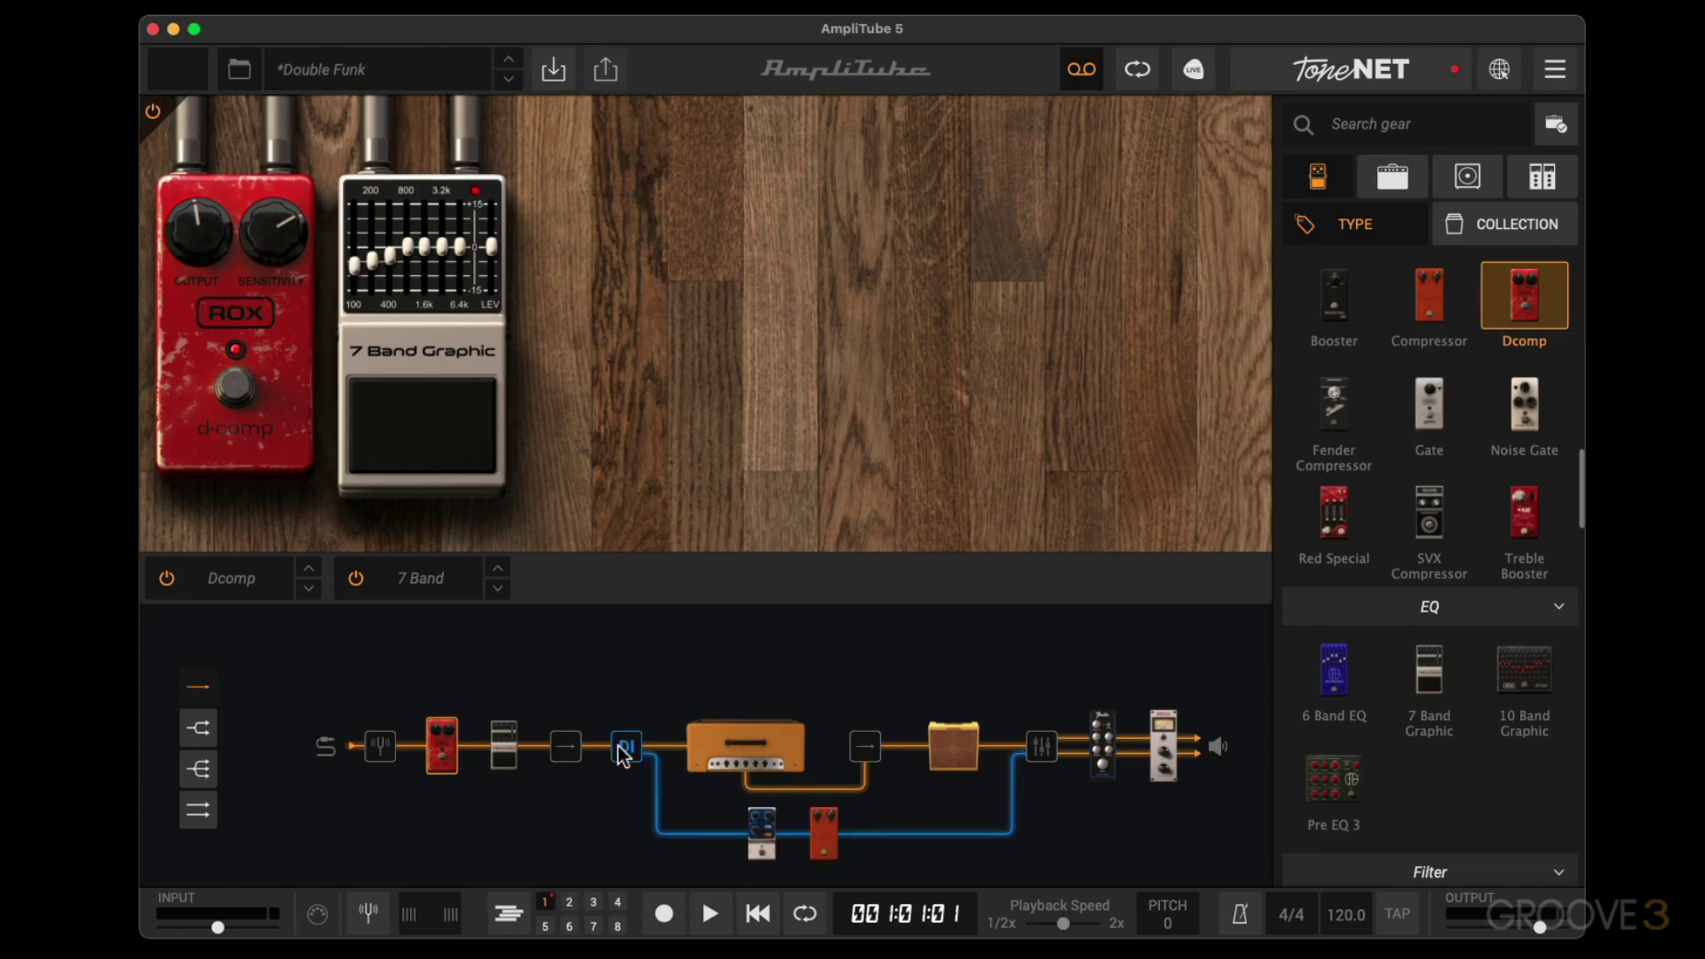
left_click(626, 750)
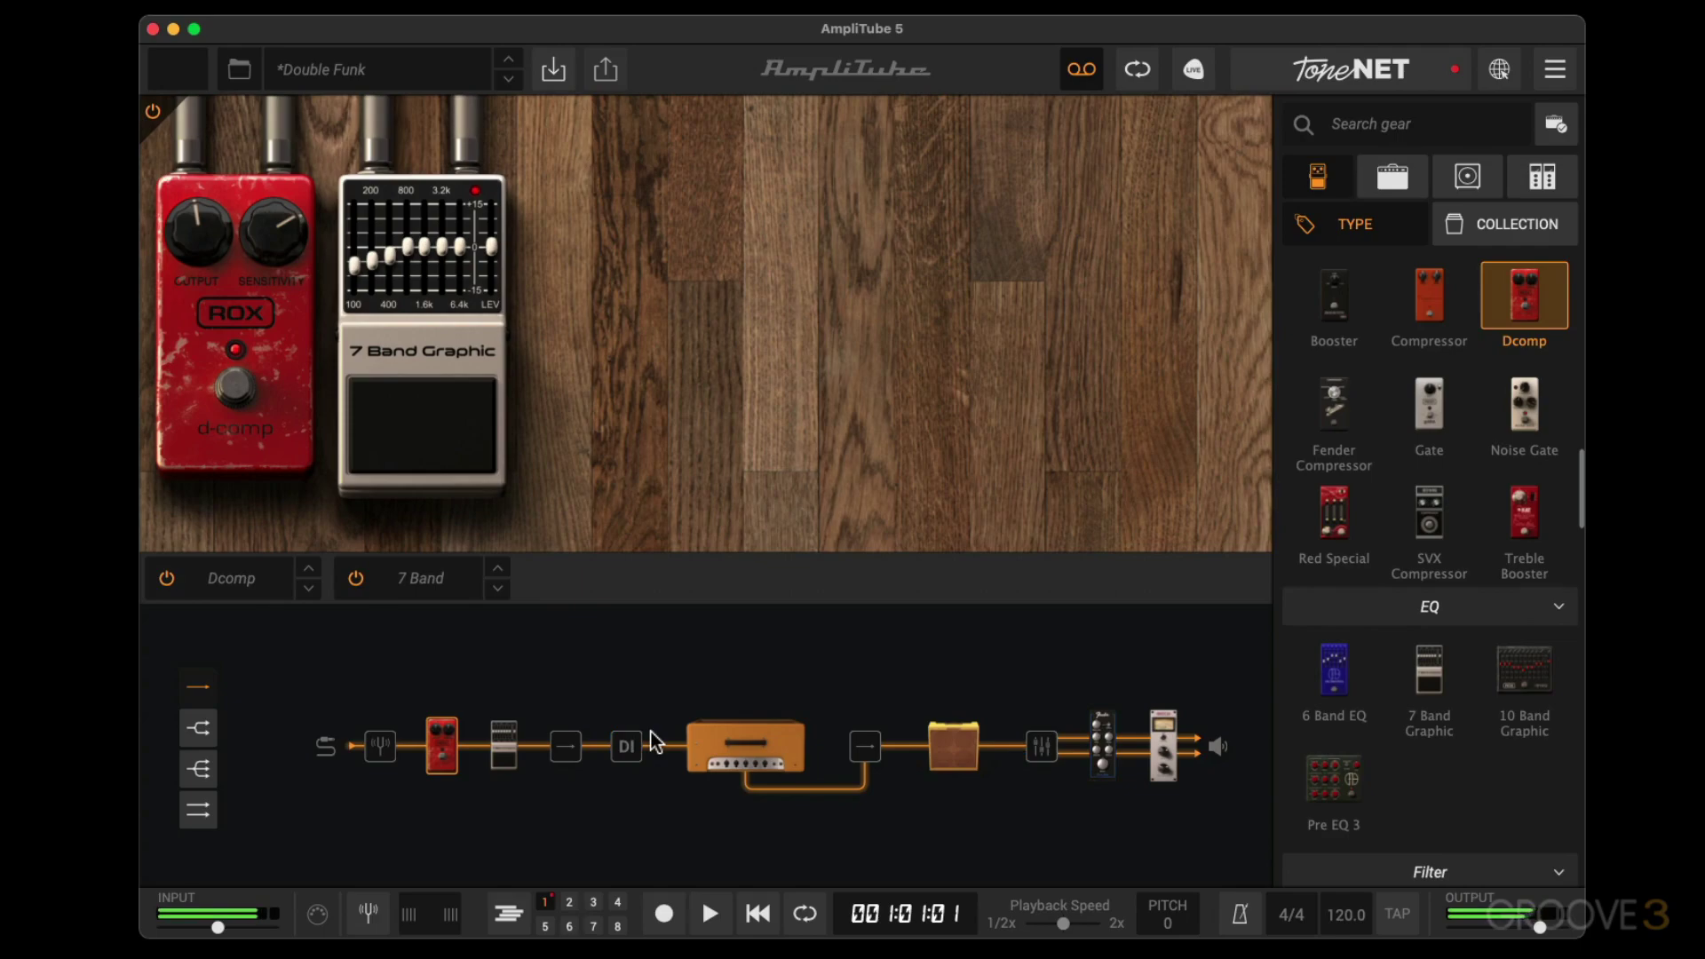
View the '59 Bassman LTD amp and cab mics, ending on the Pitch Shift rack.
left_click(728, 746)
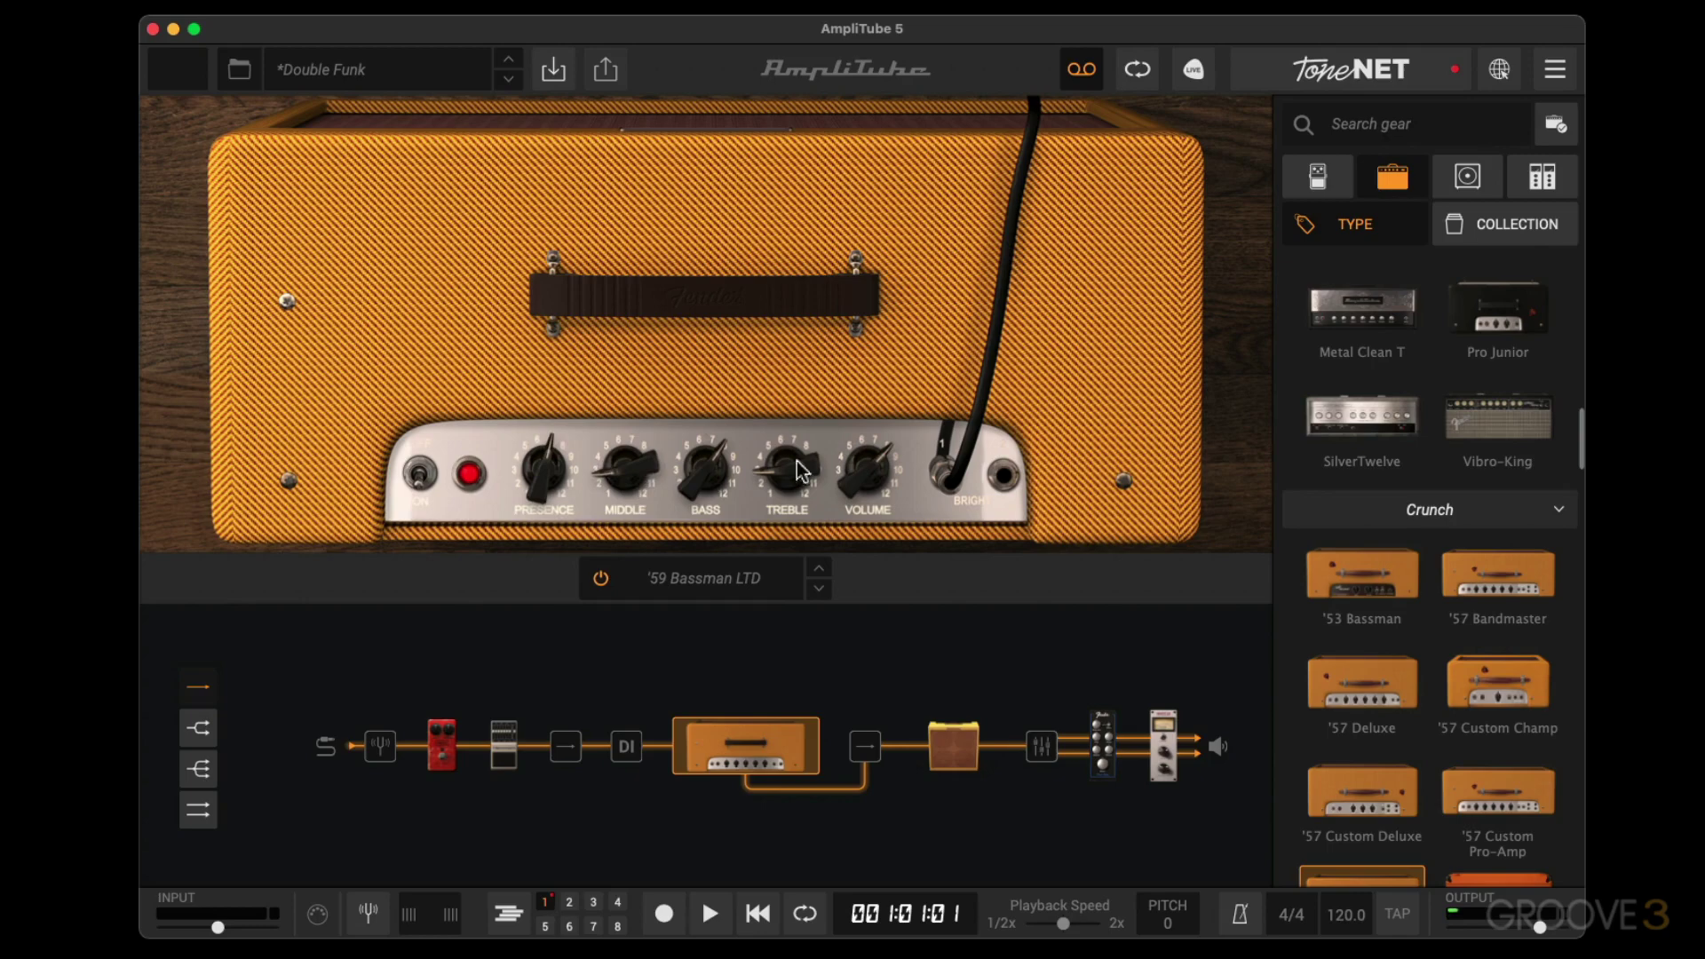
left_click(954, 737)
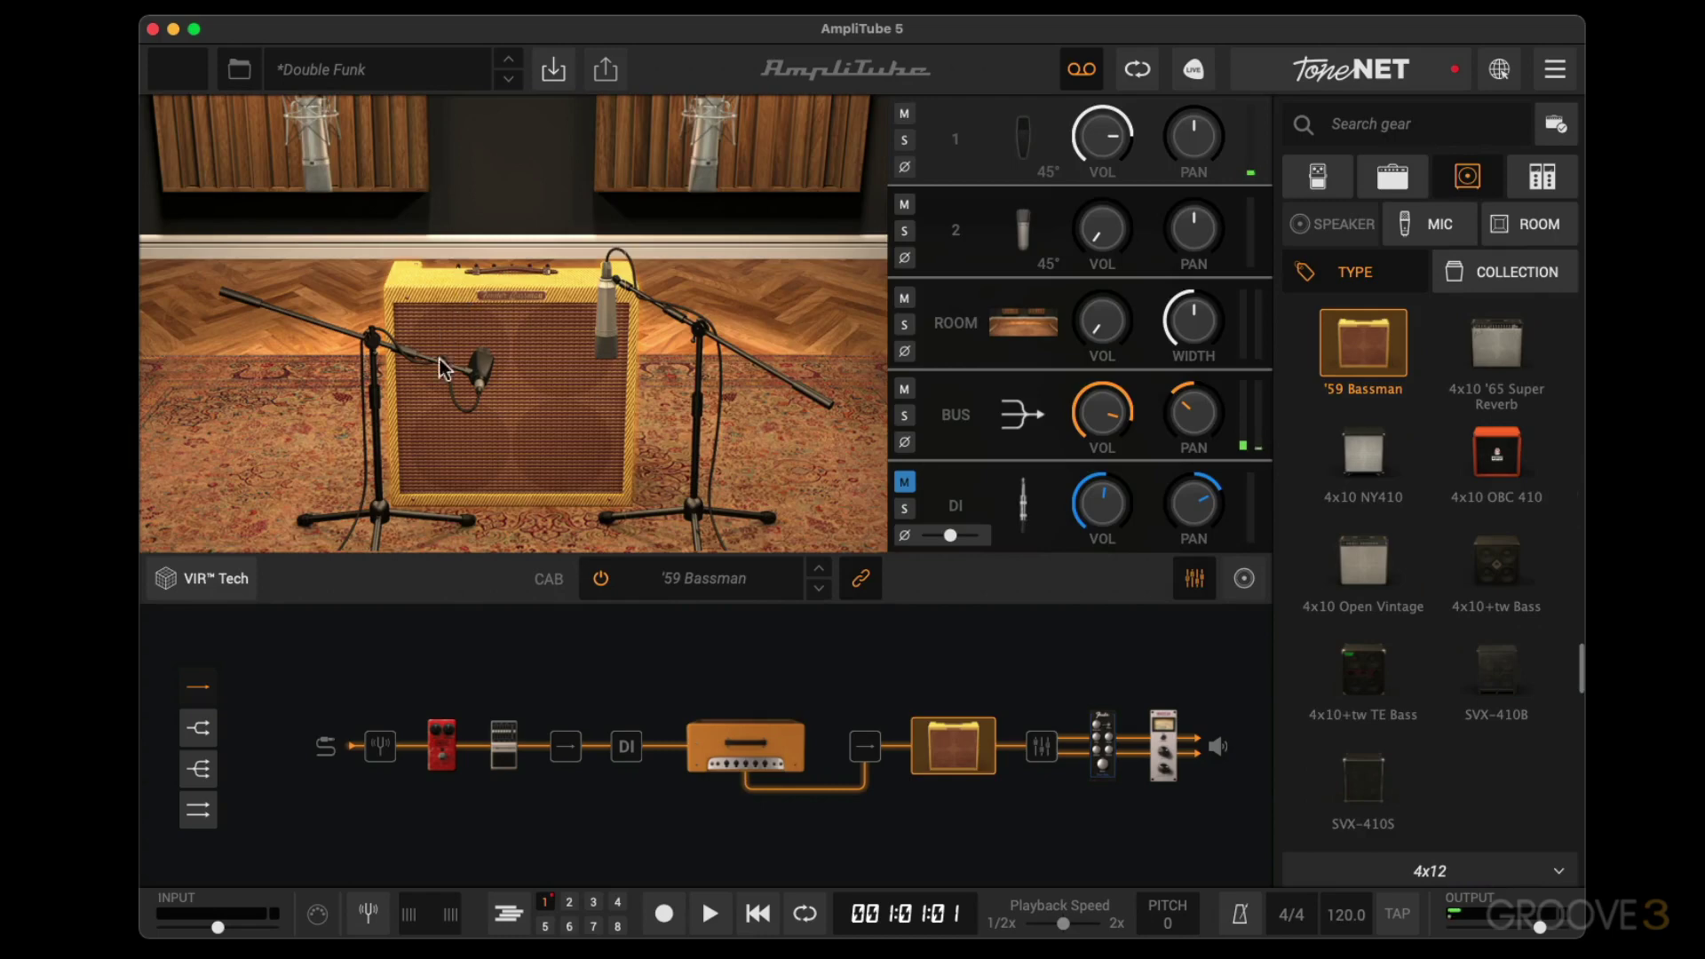
left_click(1101, 741)
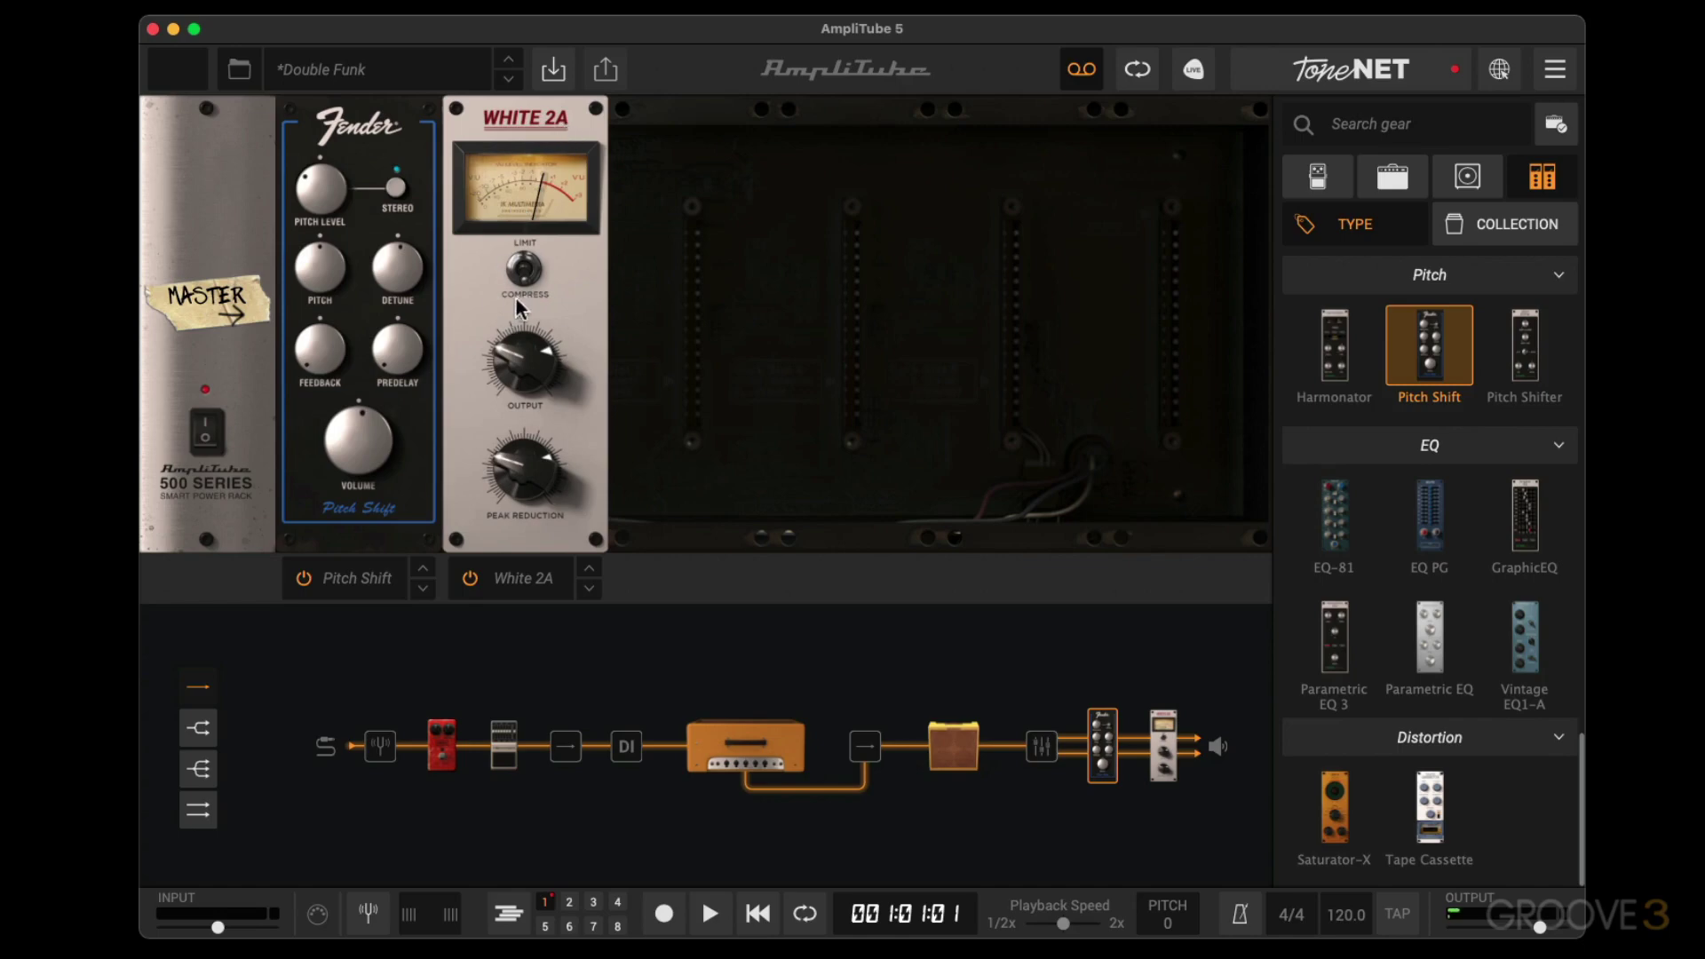
Bypass and restore the Pitch Shift module, then raise Pitch Level from 5.23 to 7.37.
left_click(304, 579)
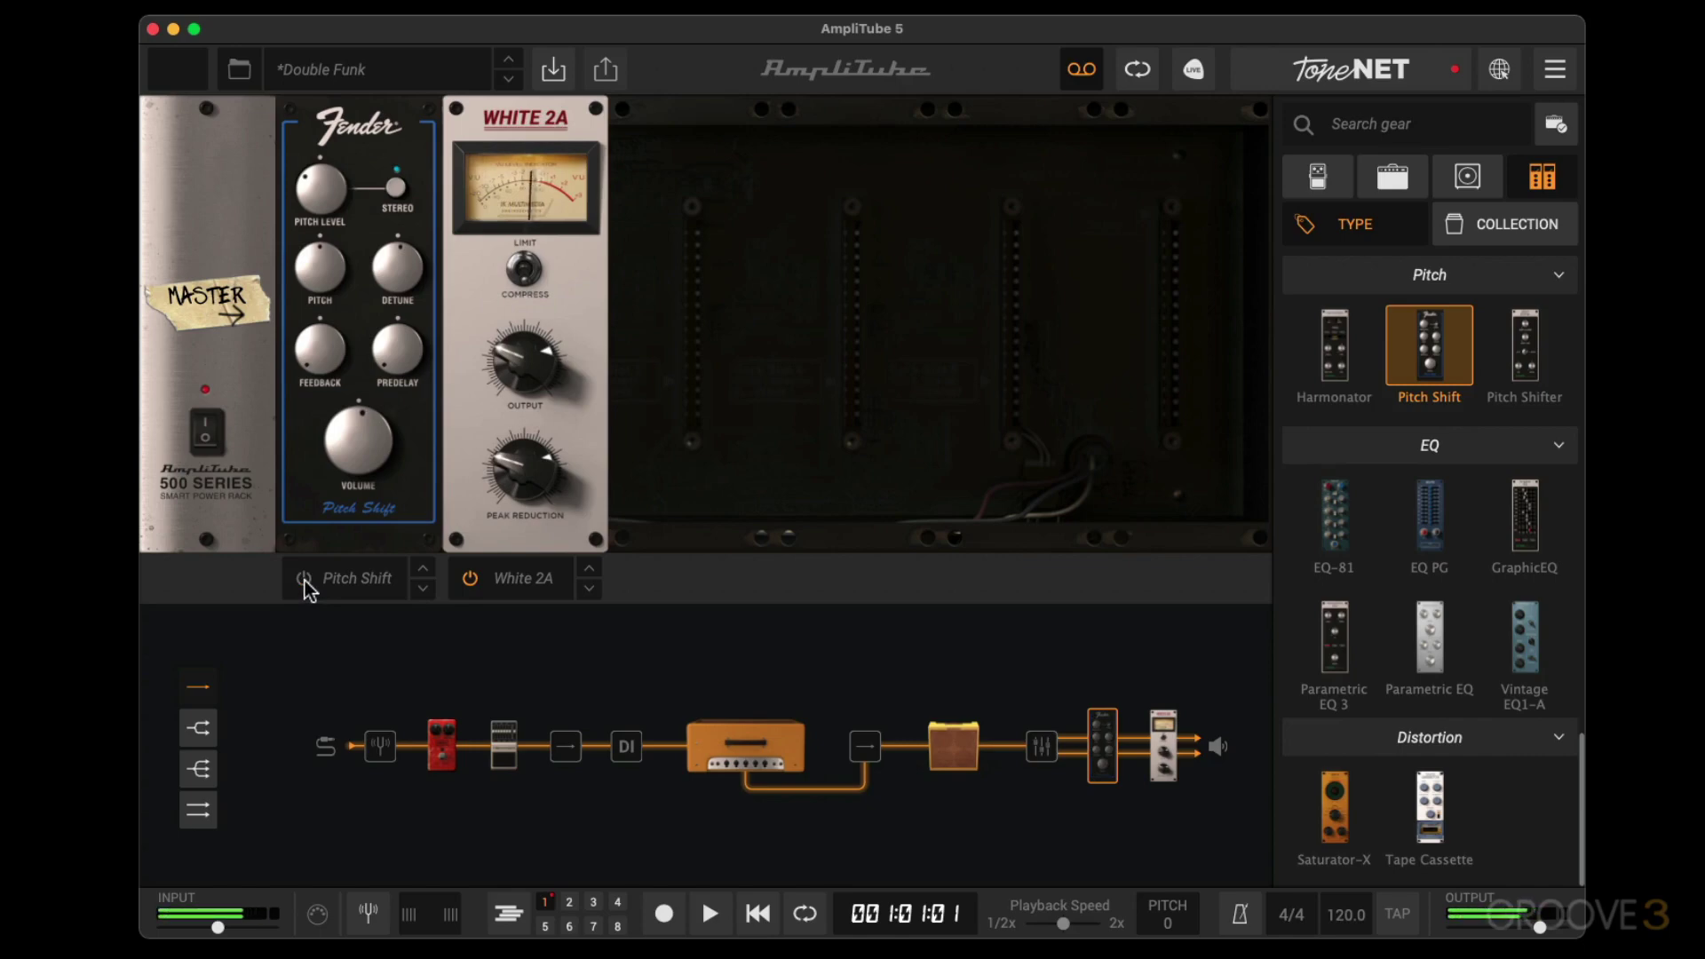
left_click(304, 579)
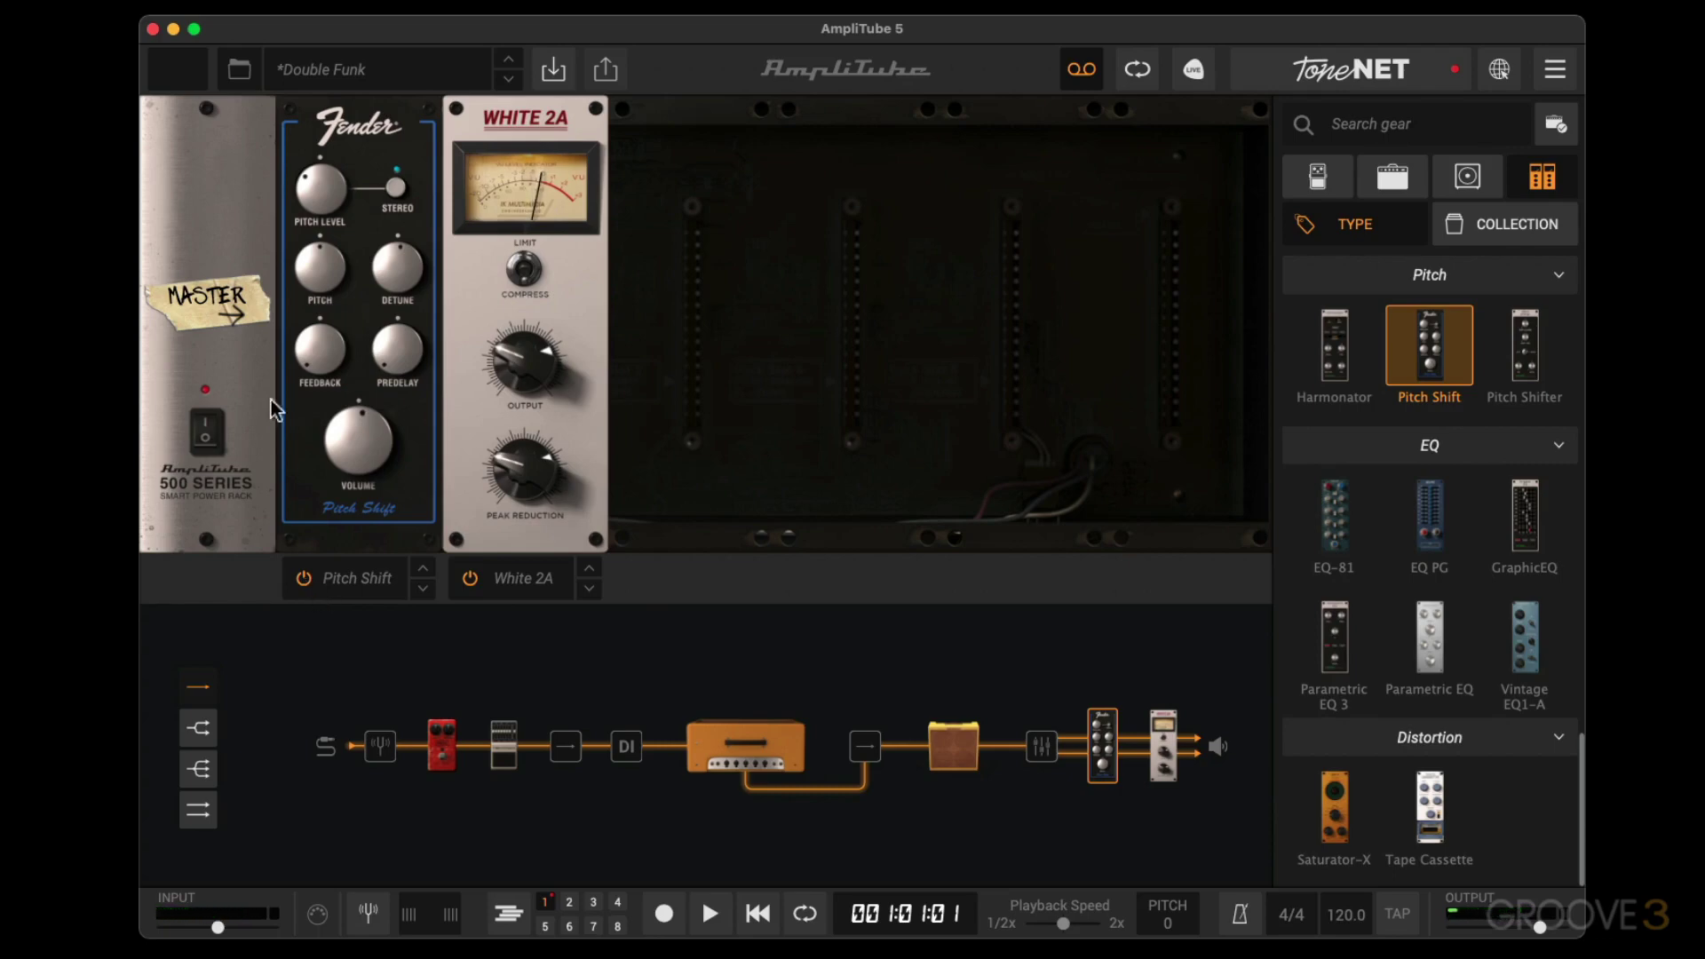
mouse_move(323, 190)
left_click_drag(312, 93, 316, 73)
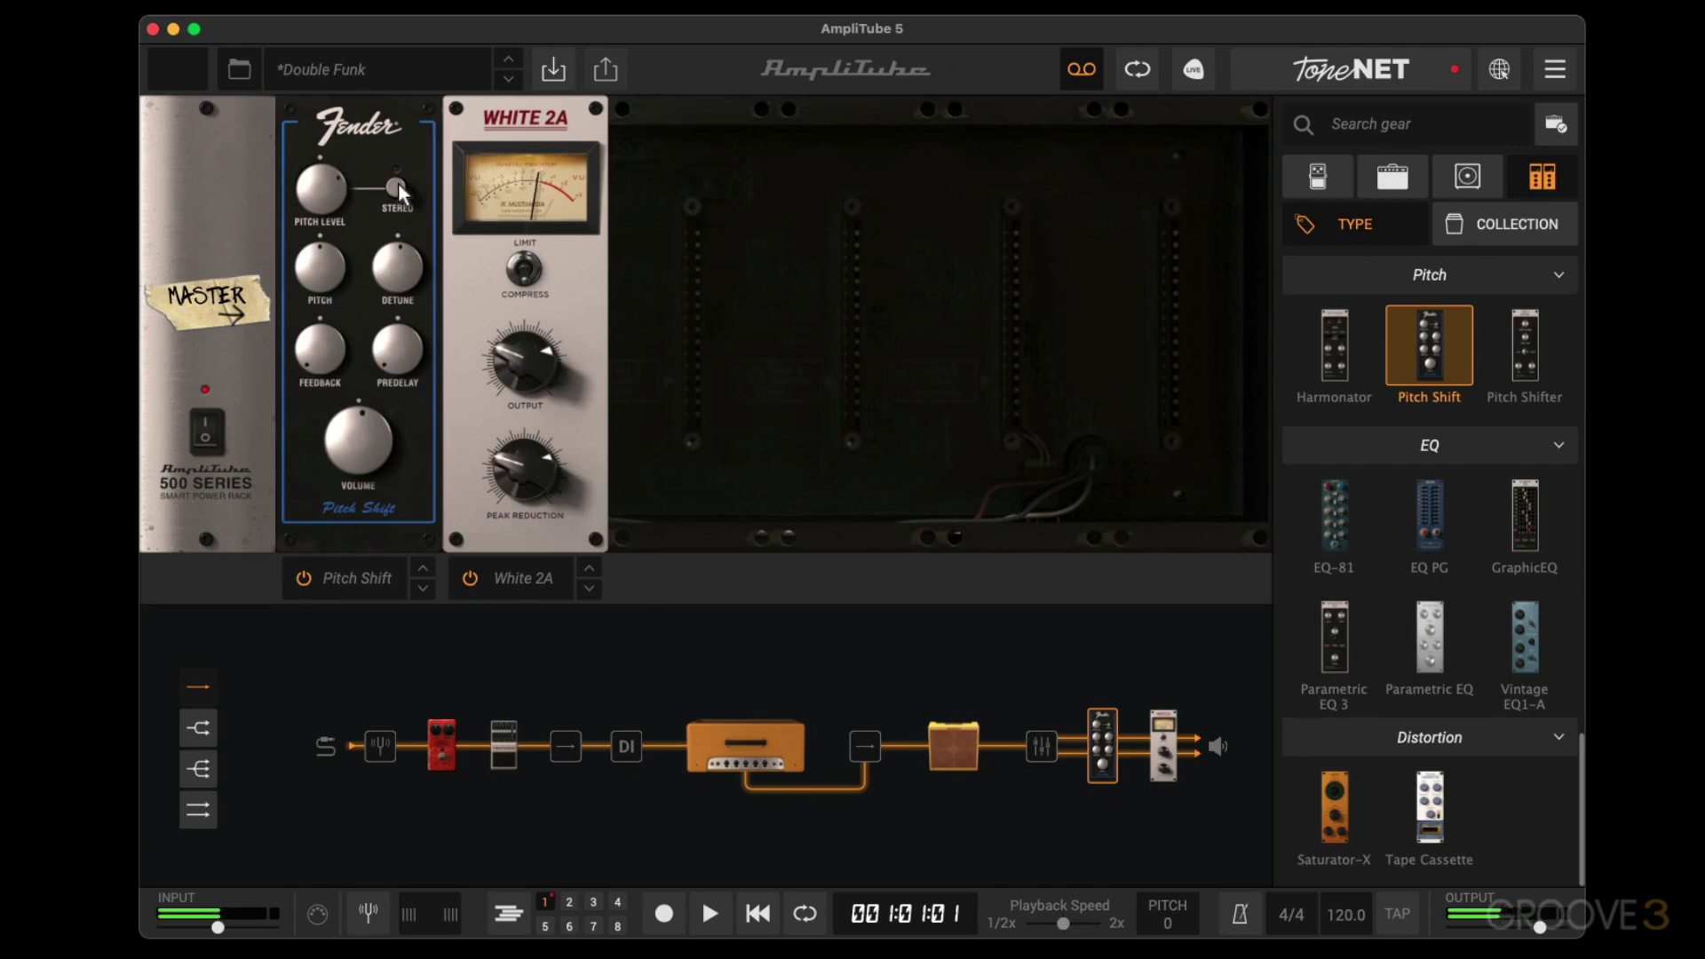
Turn on Pitch Shift stereo mode and lower Pitch from 5.29 to 4.52.
left_click(398, 184)
mouse_move(325, 264)
left_click_drag(325, 264, 328, 290)
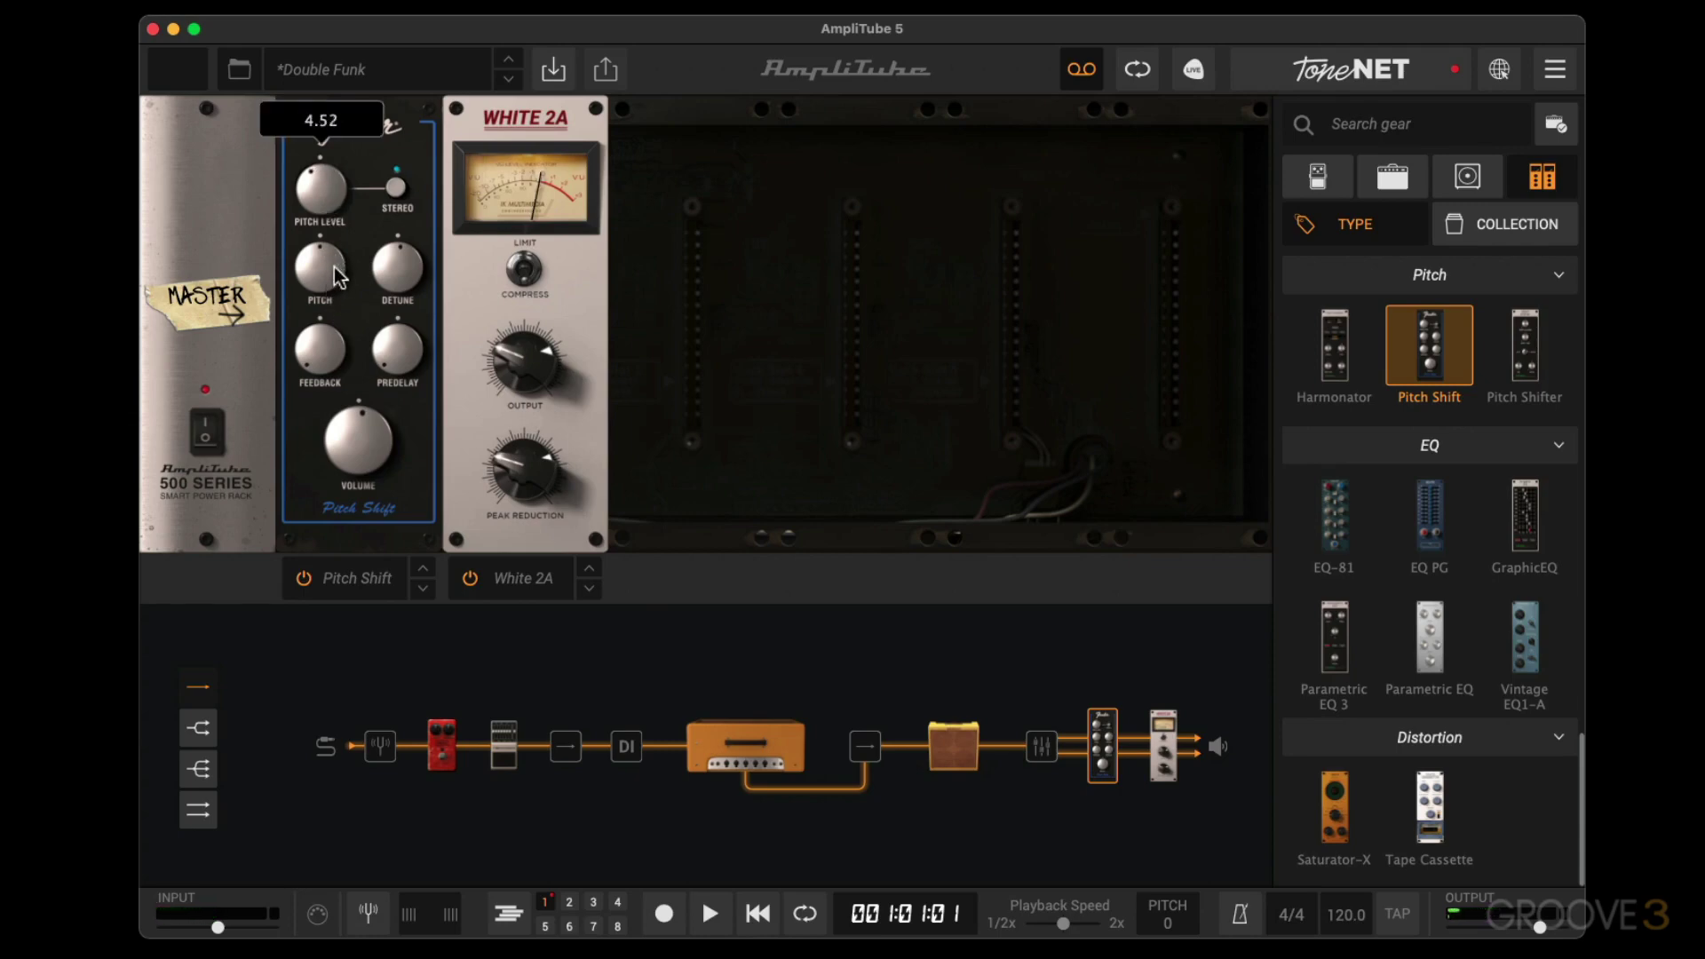
Re-enable the DI path, solo the DI mixer channel, and show its Nu-Tron III insert.
left_click(624, 750)
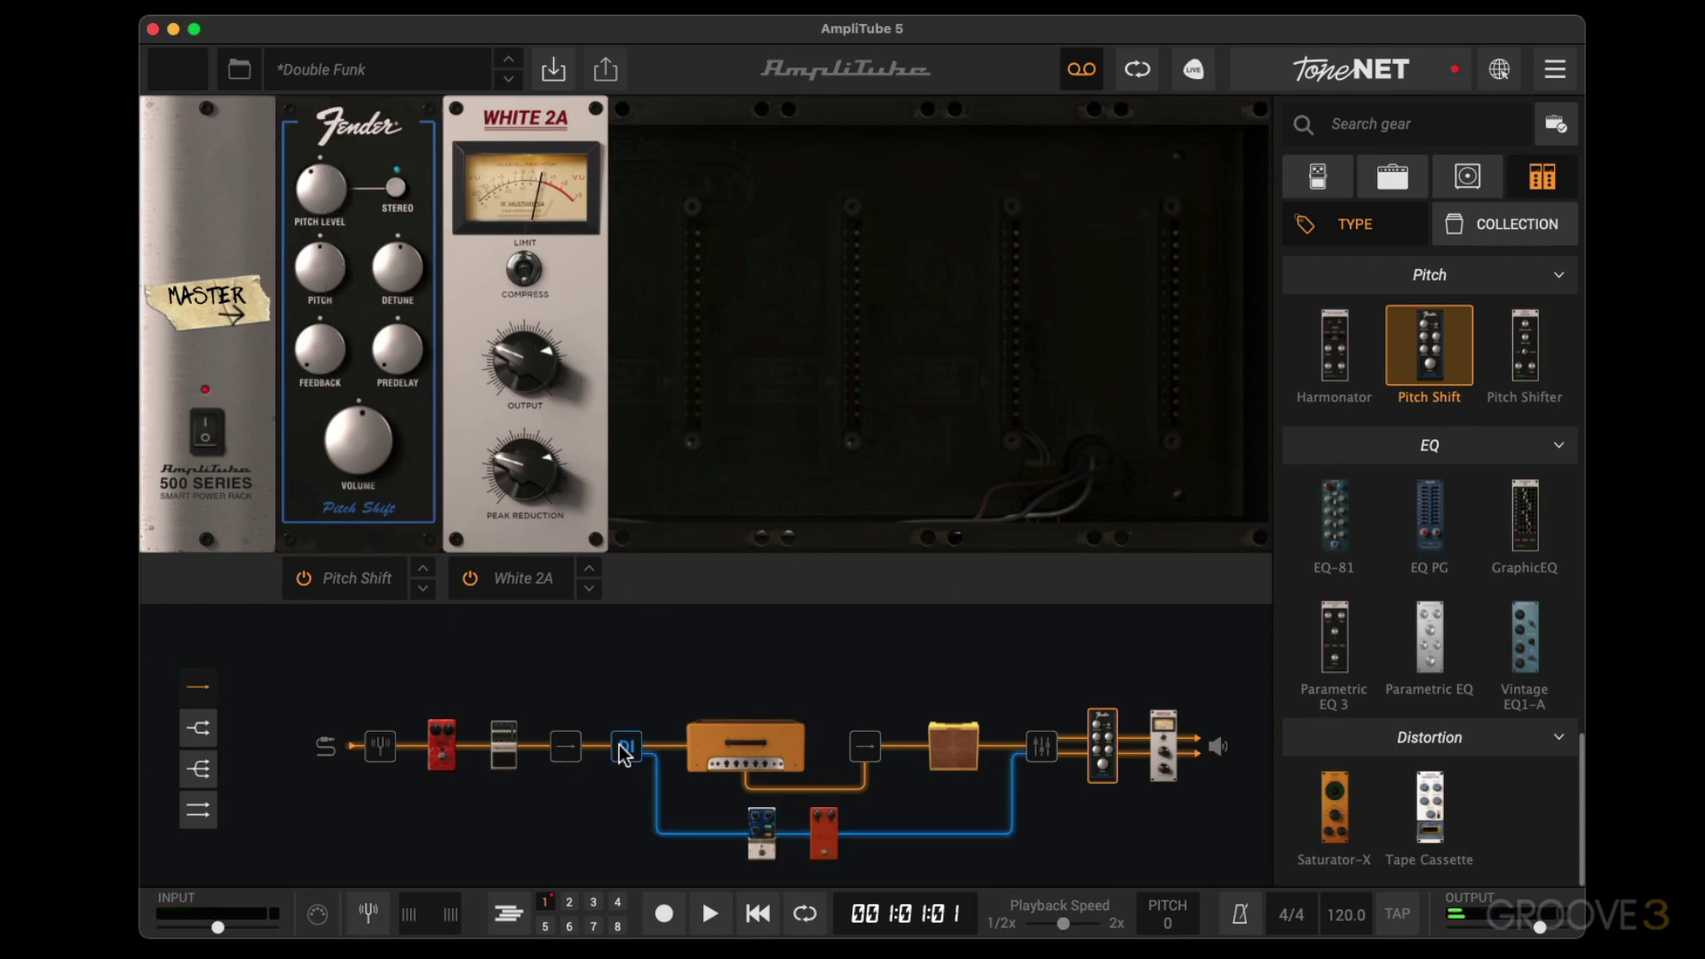
left_click(1044, 746)
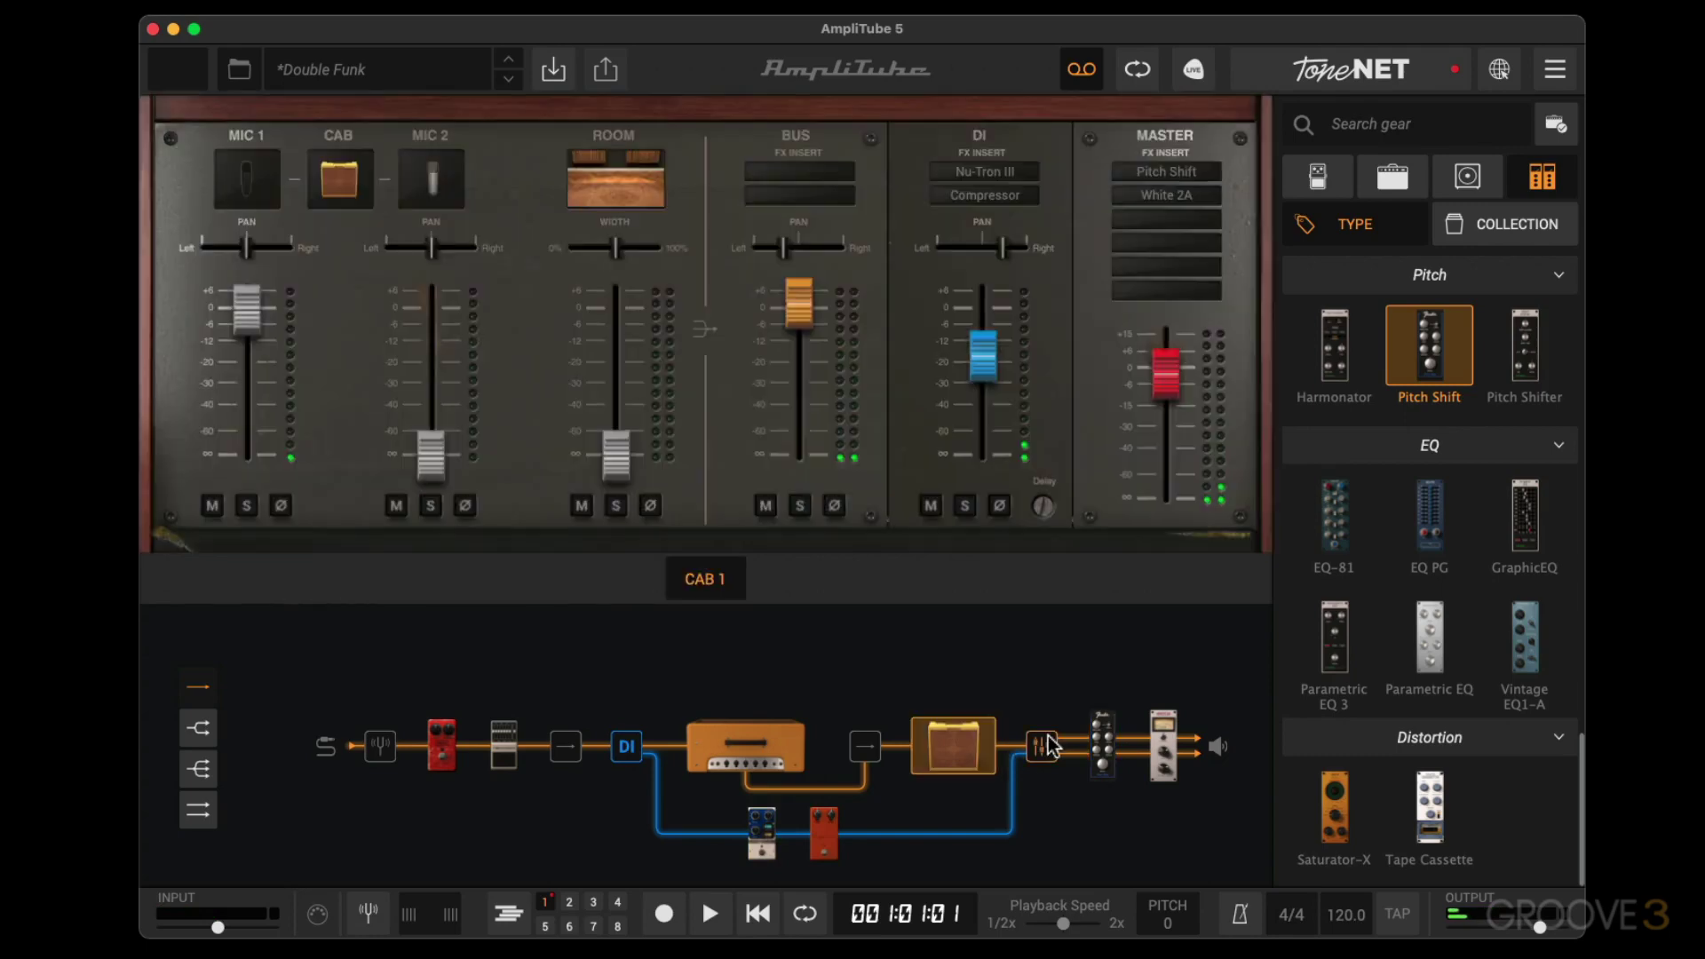
left_click(964, 506)
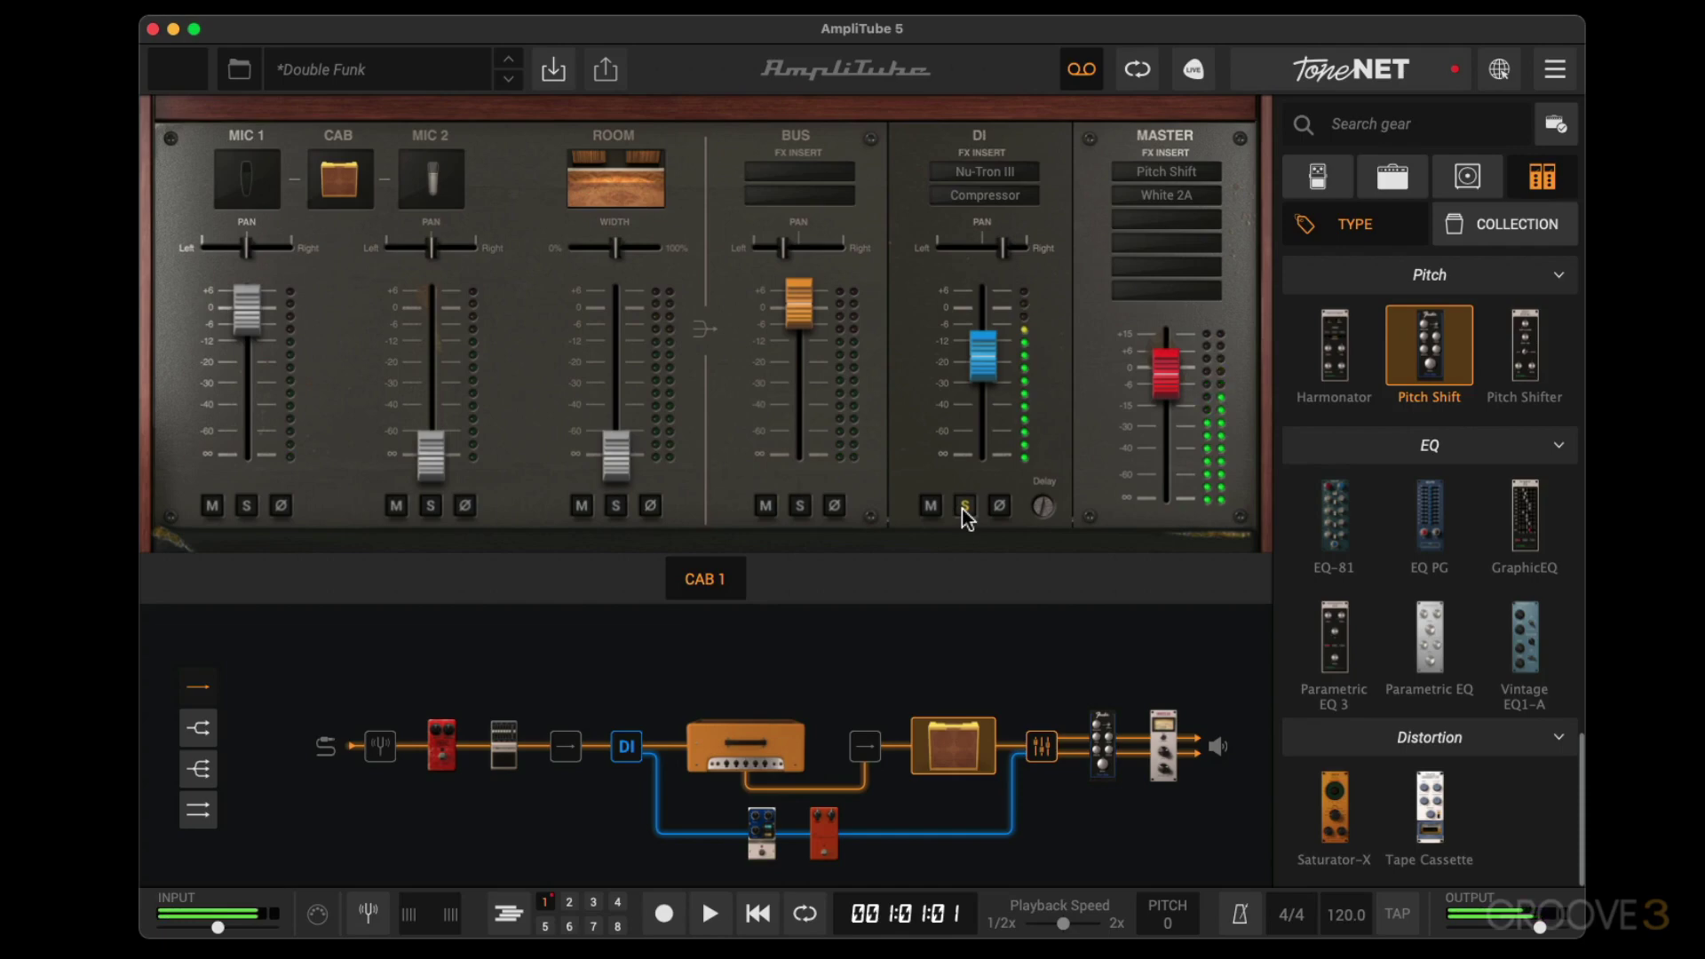
left_click(985, 171)
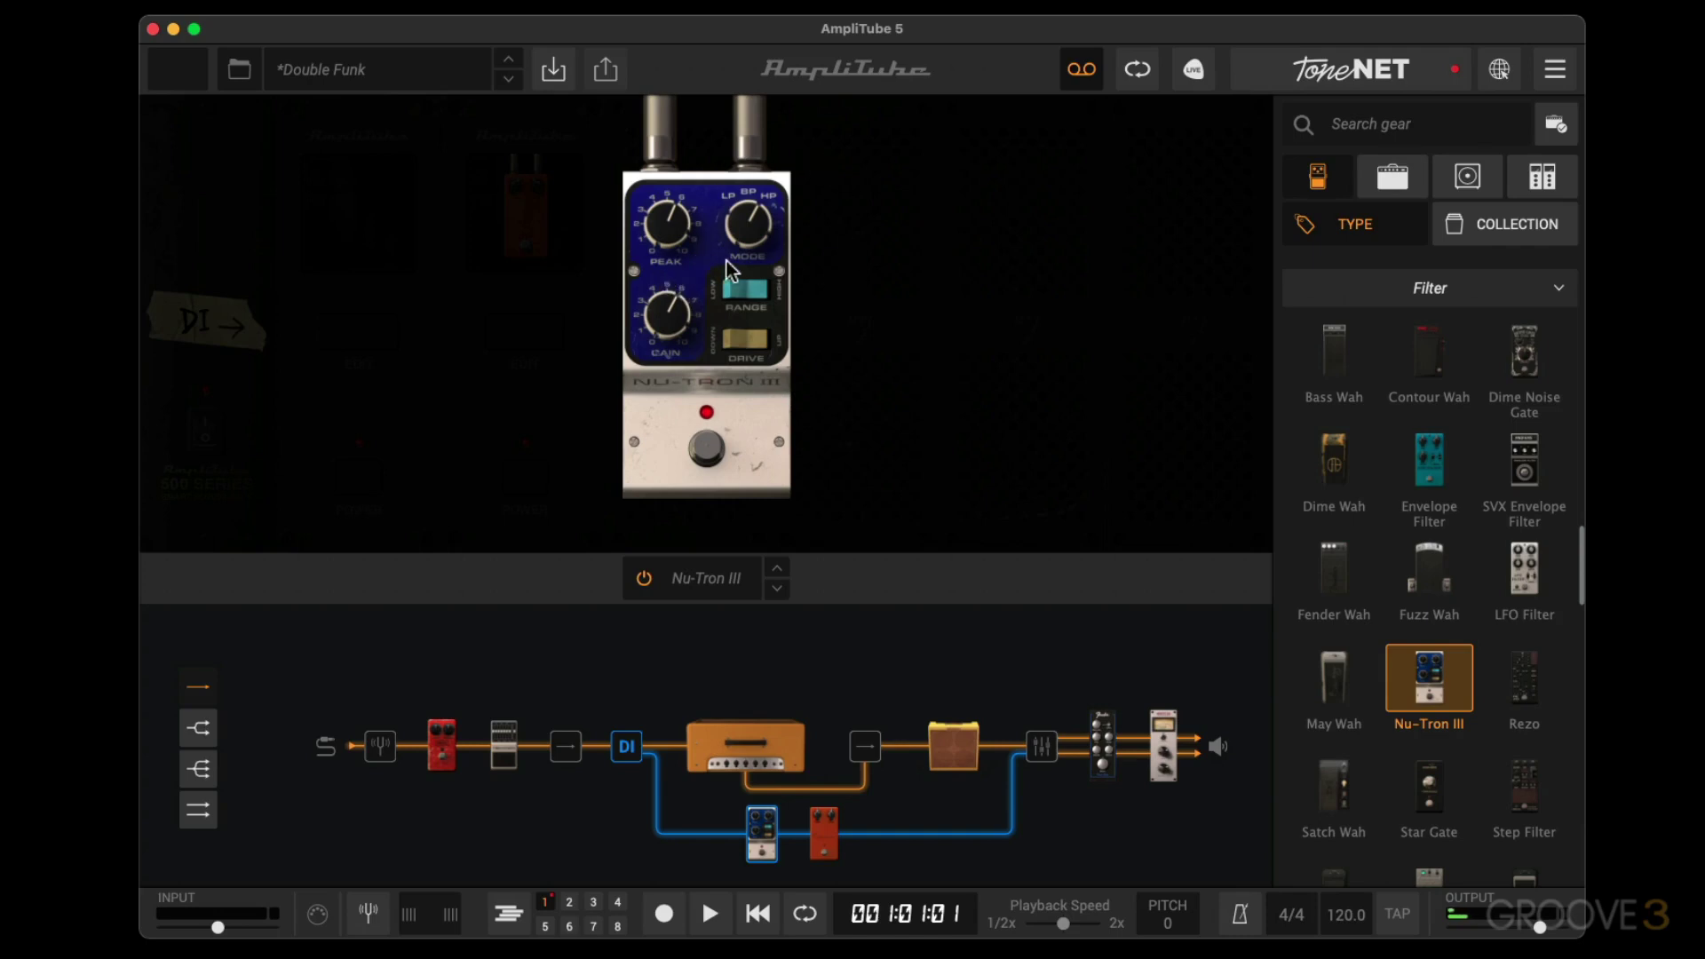
Inspect the DI path's Compressor pedal in its editor, then unsolo the DI channel in the mixer.
left_click(826, 832)
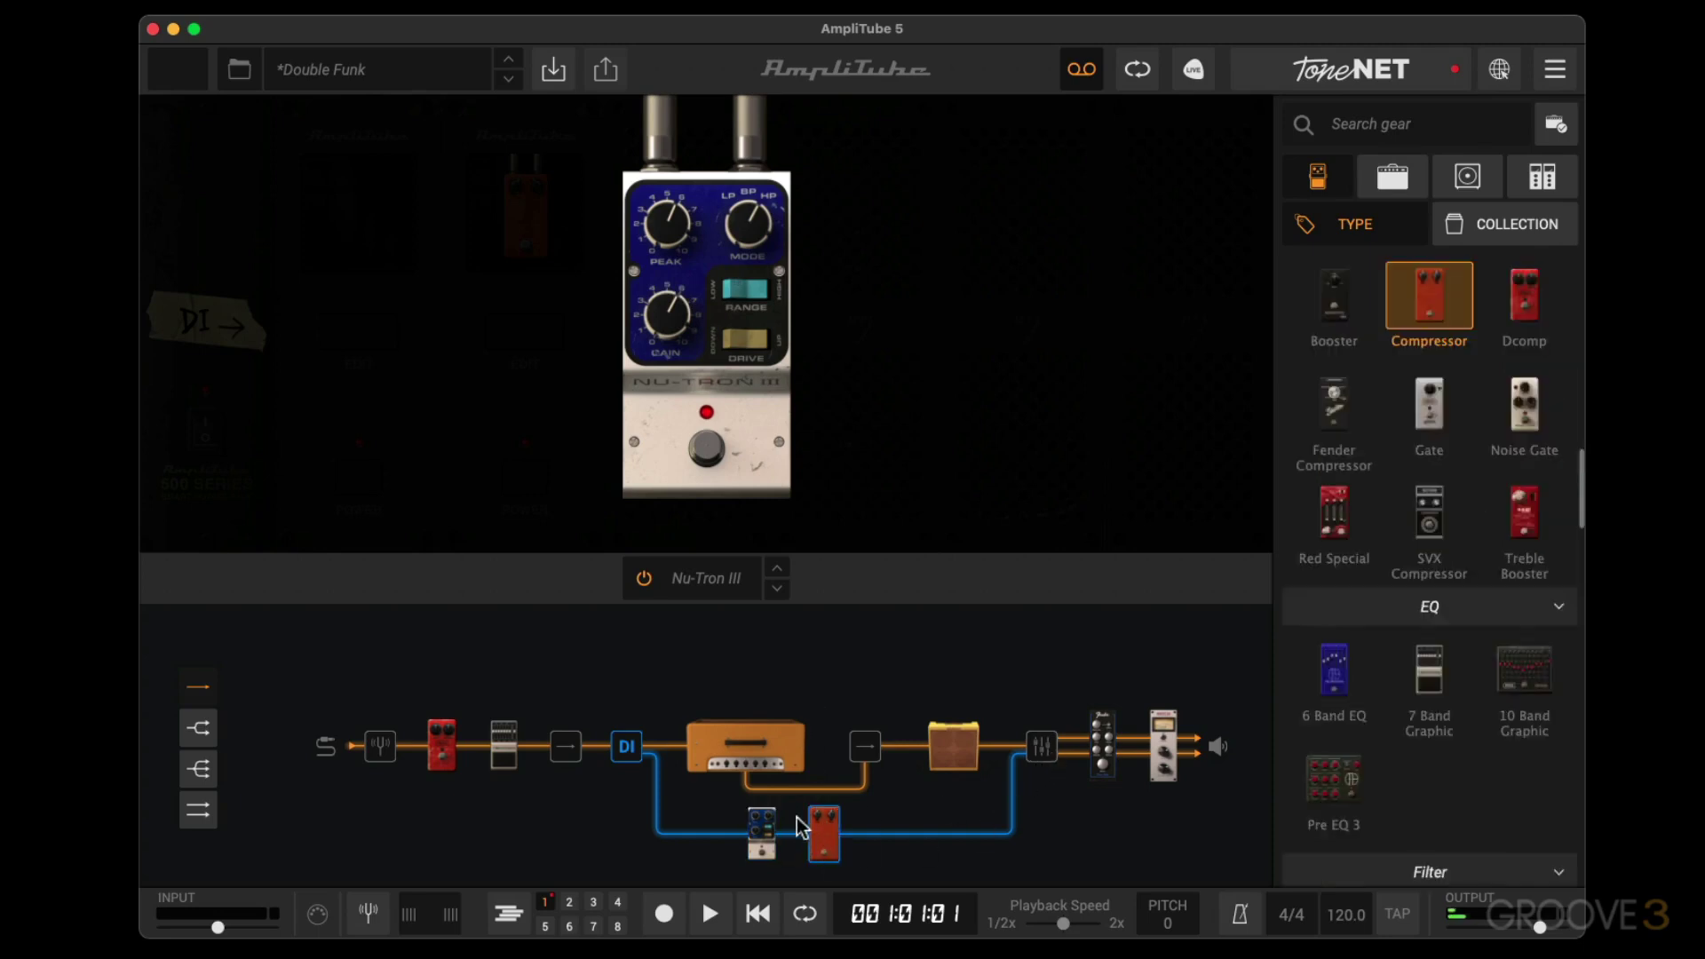
left_click(762, 831)
left_click(826, 832)
left_click(1101, 750)
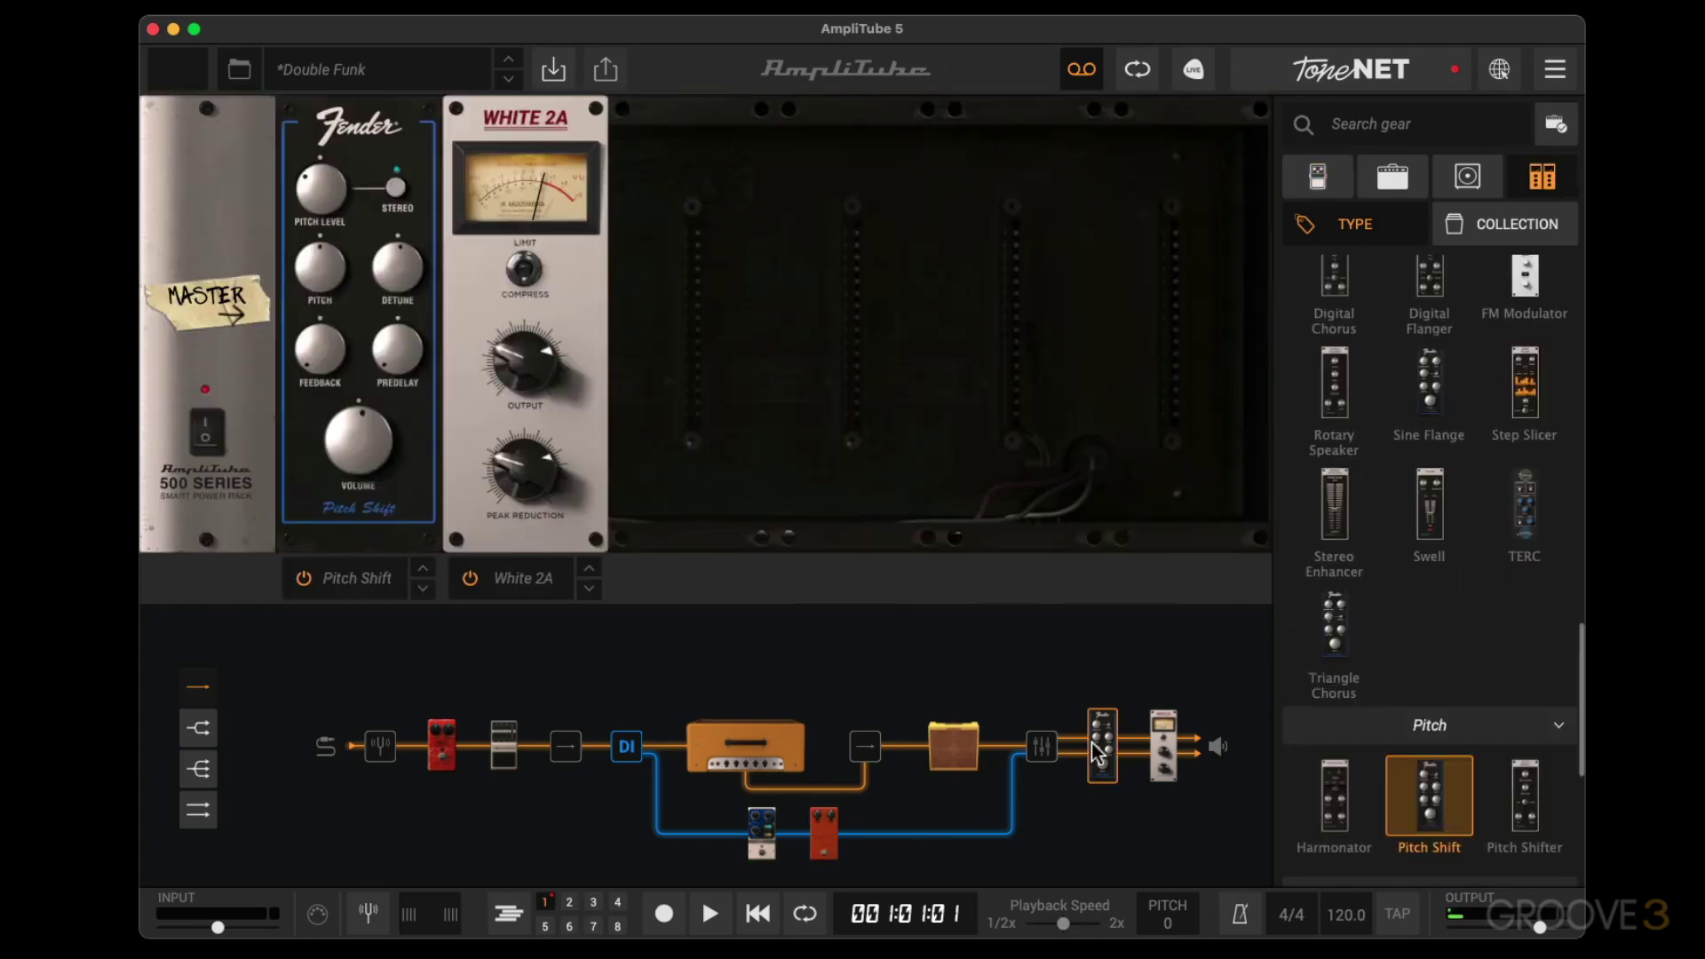
left_click(826, 835)
left_click(524, 332)
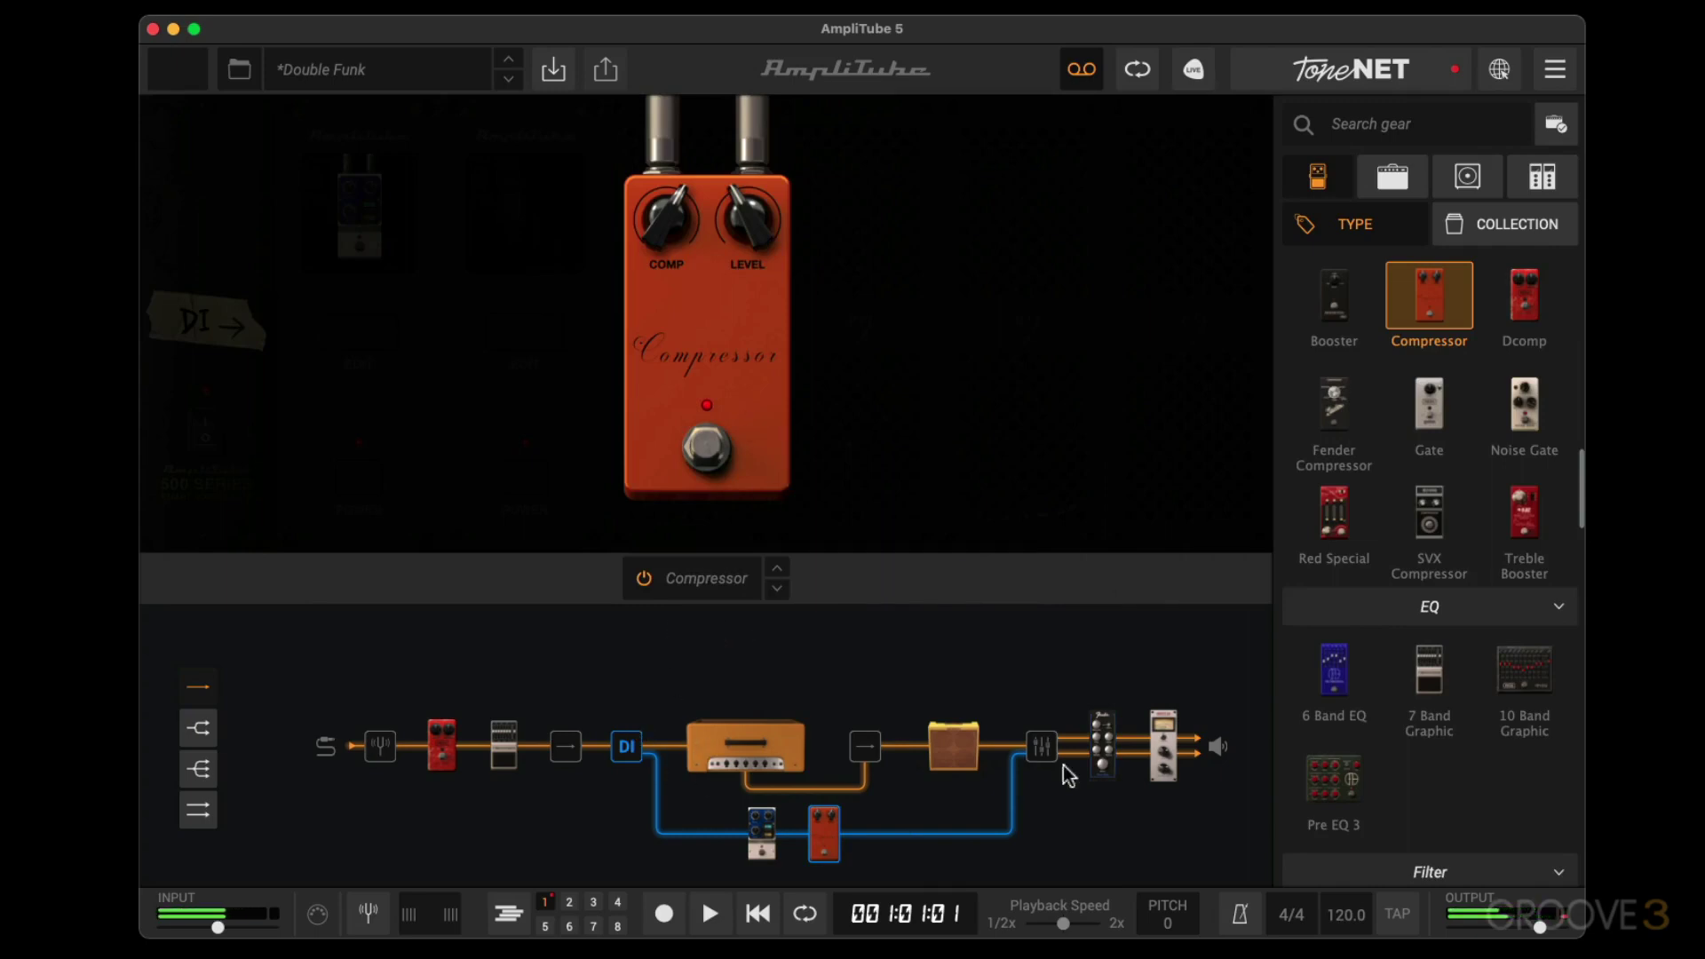
left_click(1037, 748)
left_click(963, 506)
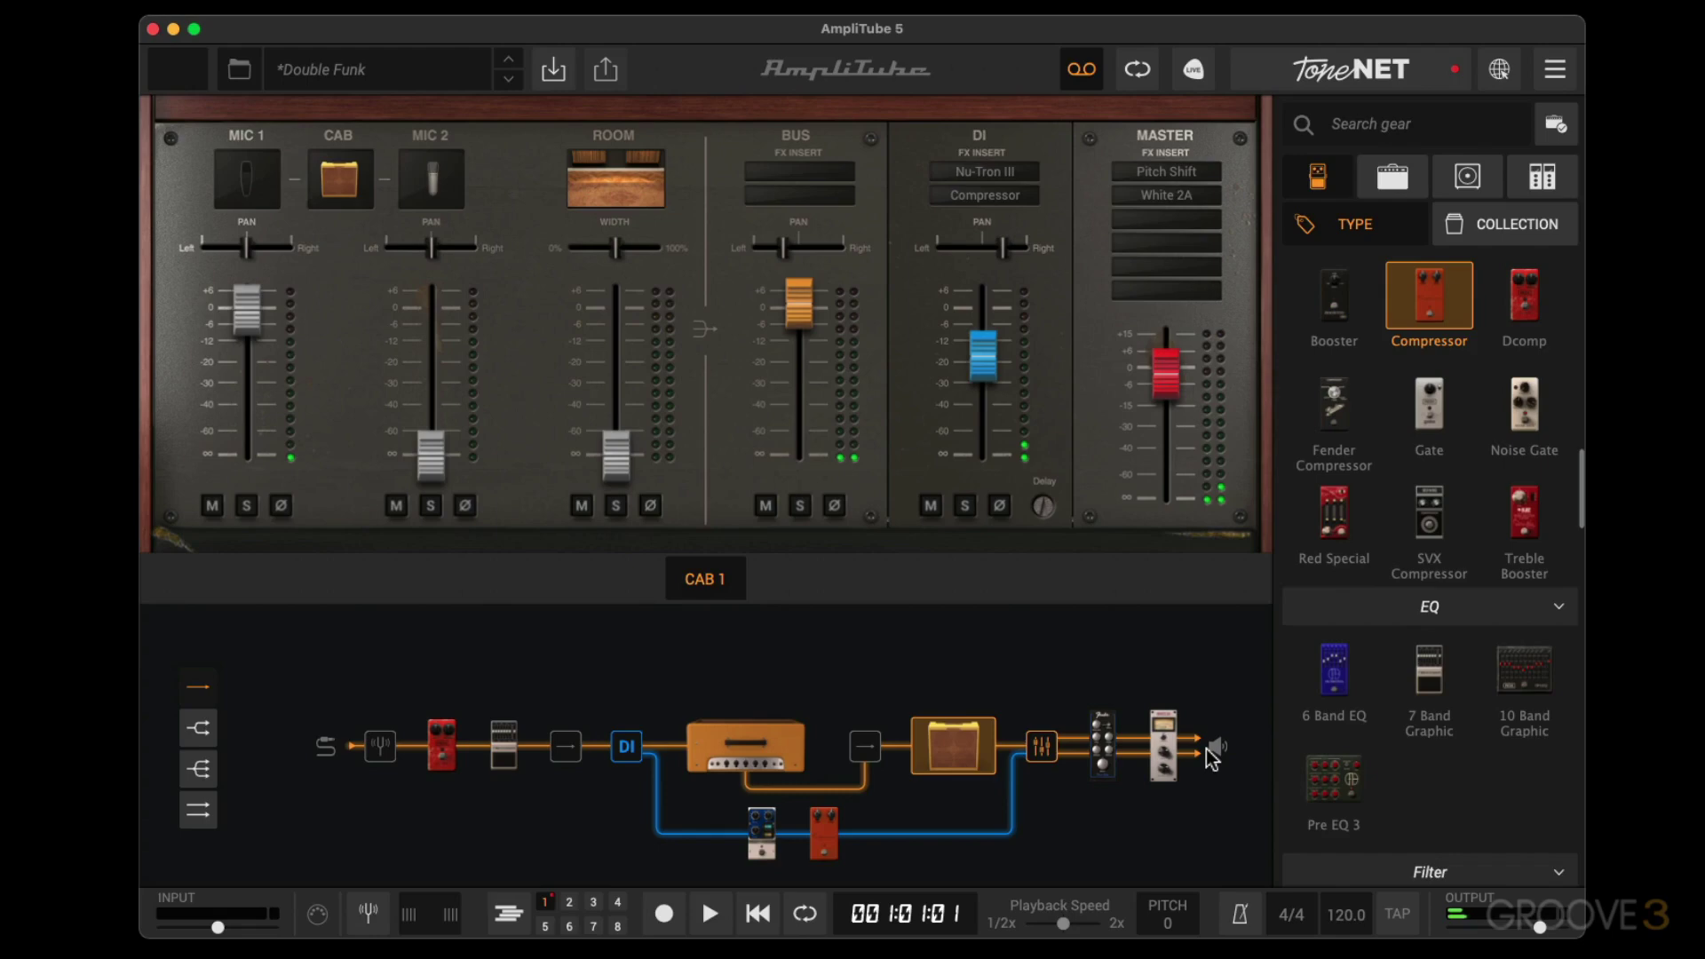
Pick Jerry In Chains from the AmpliTube 5 MAX preset submenu.
left_click(373, 69)
mouse_move(394, 218)
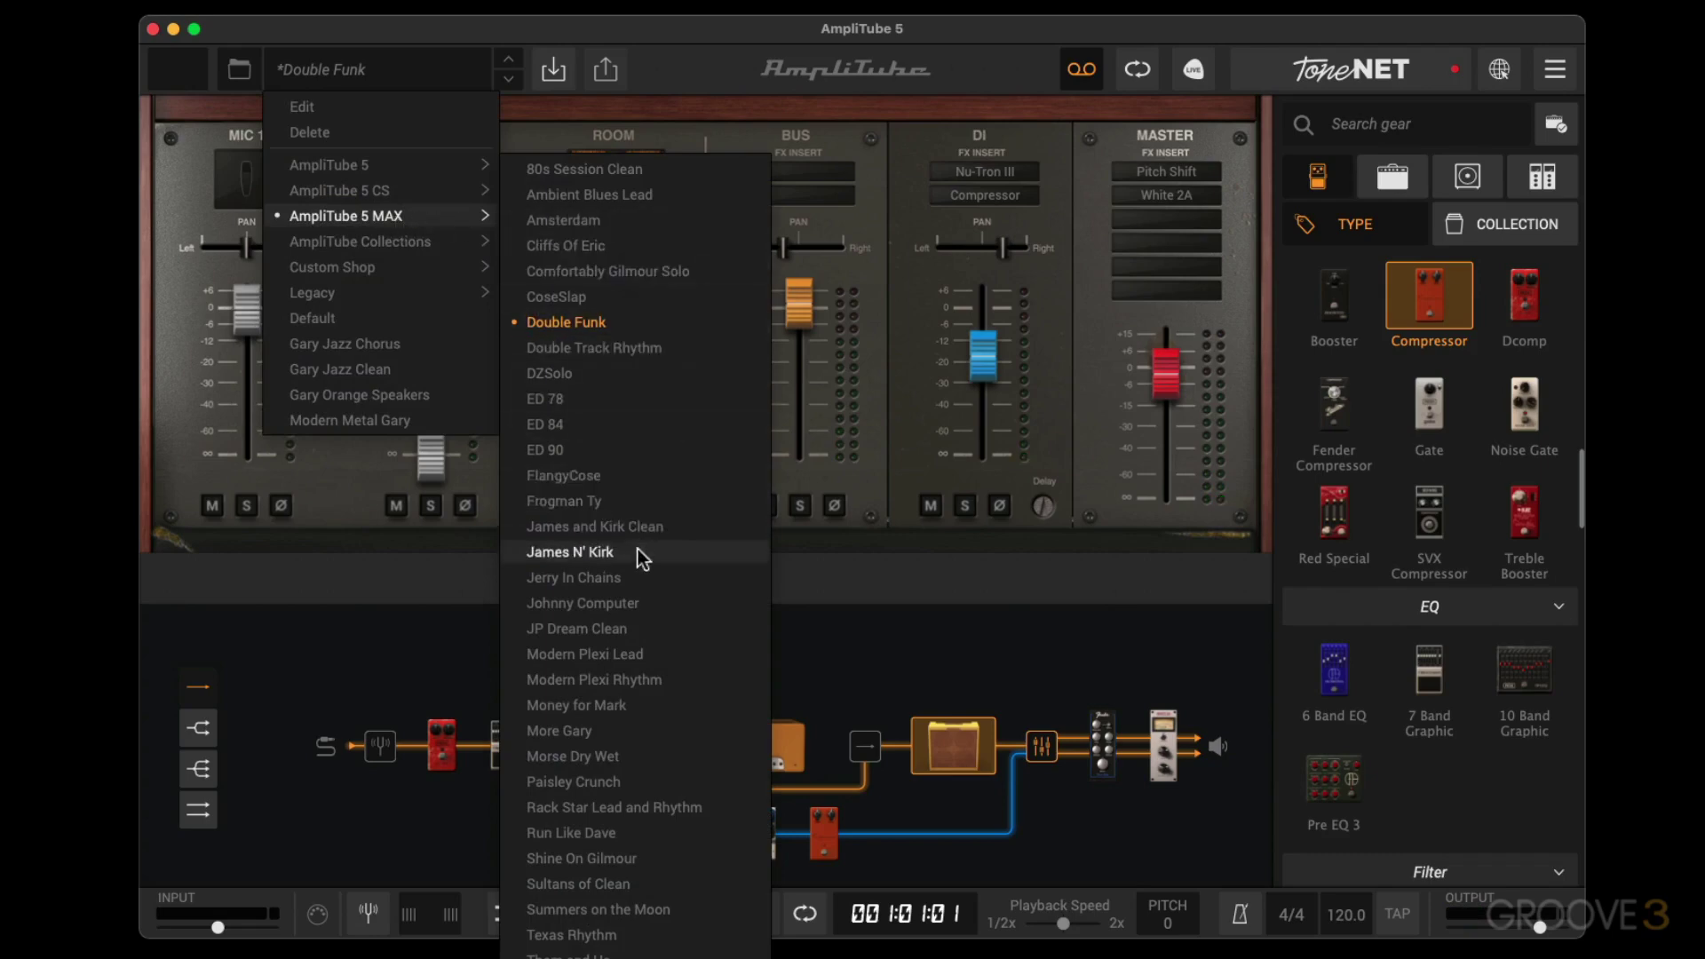
left_click(631, 577)
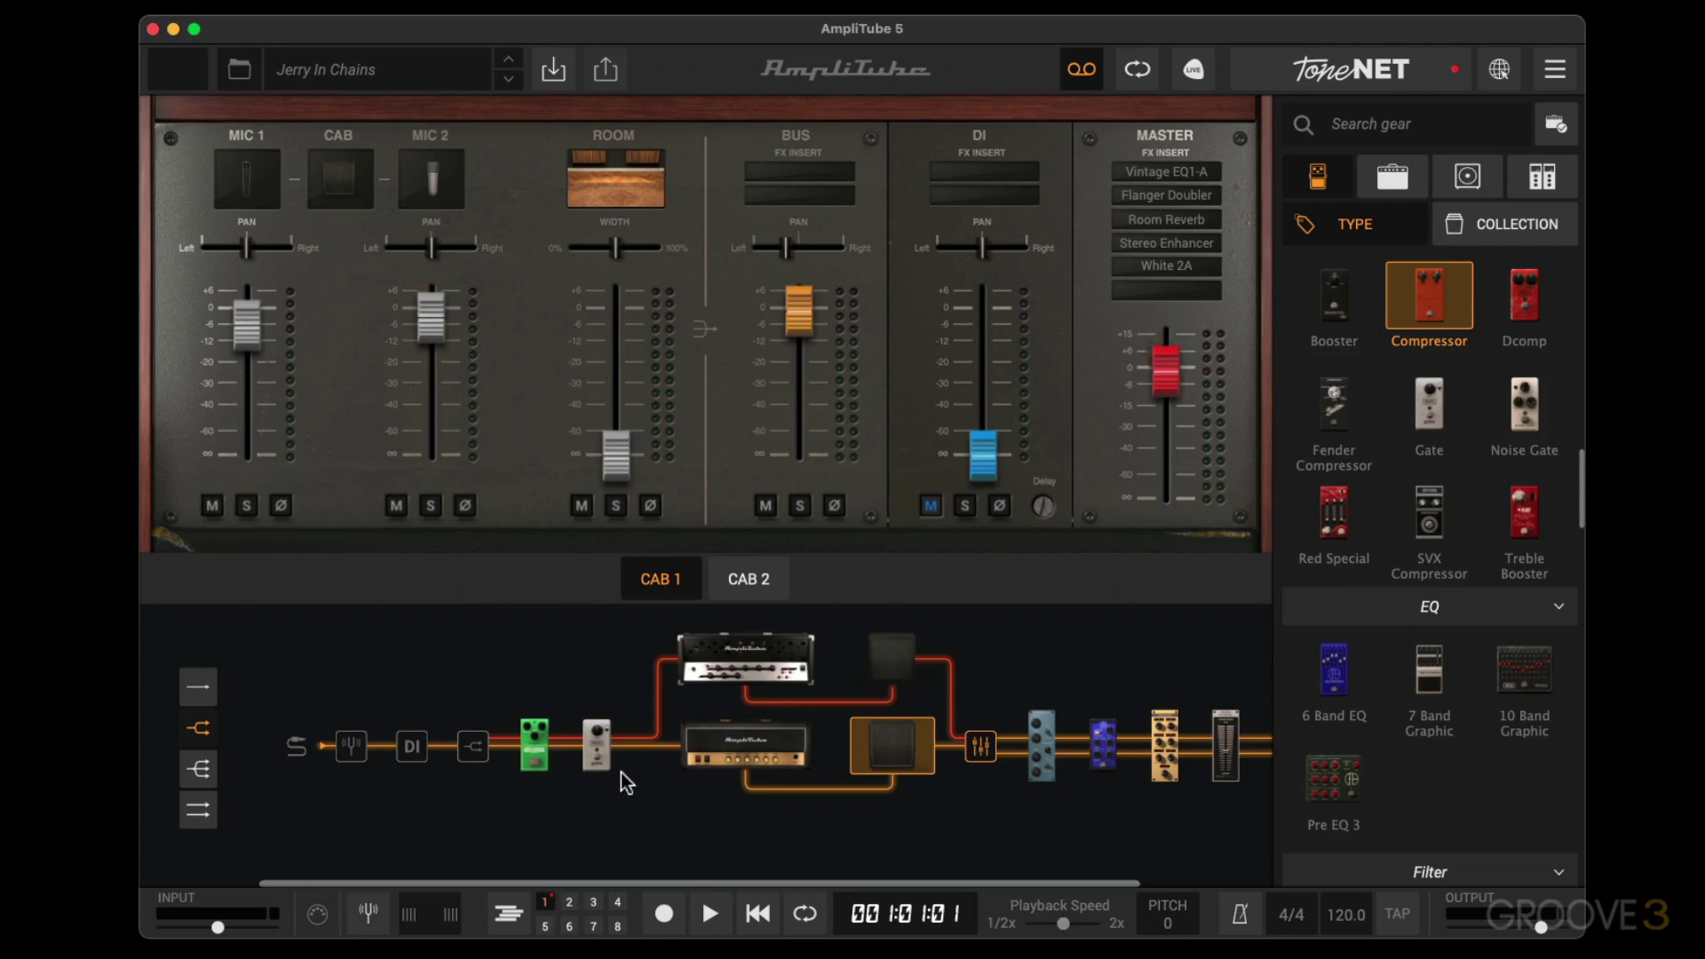
Show the OverScream pedal, toggle the Gate pedal off and on, then view the Brit 8000 amp.
left_click(536, 751)
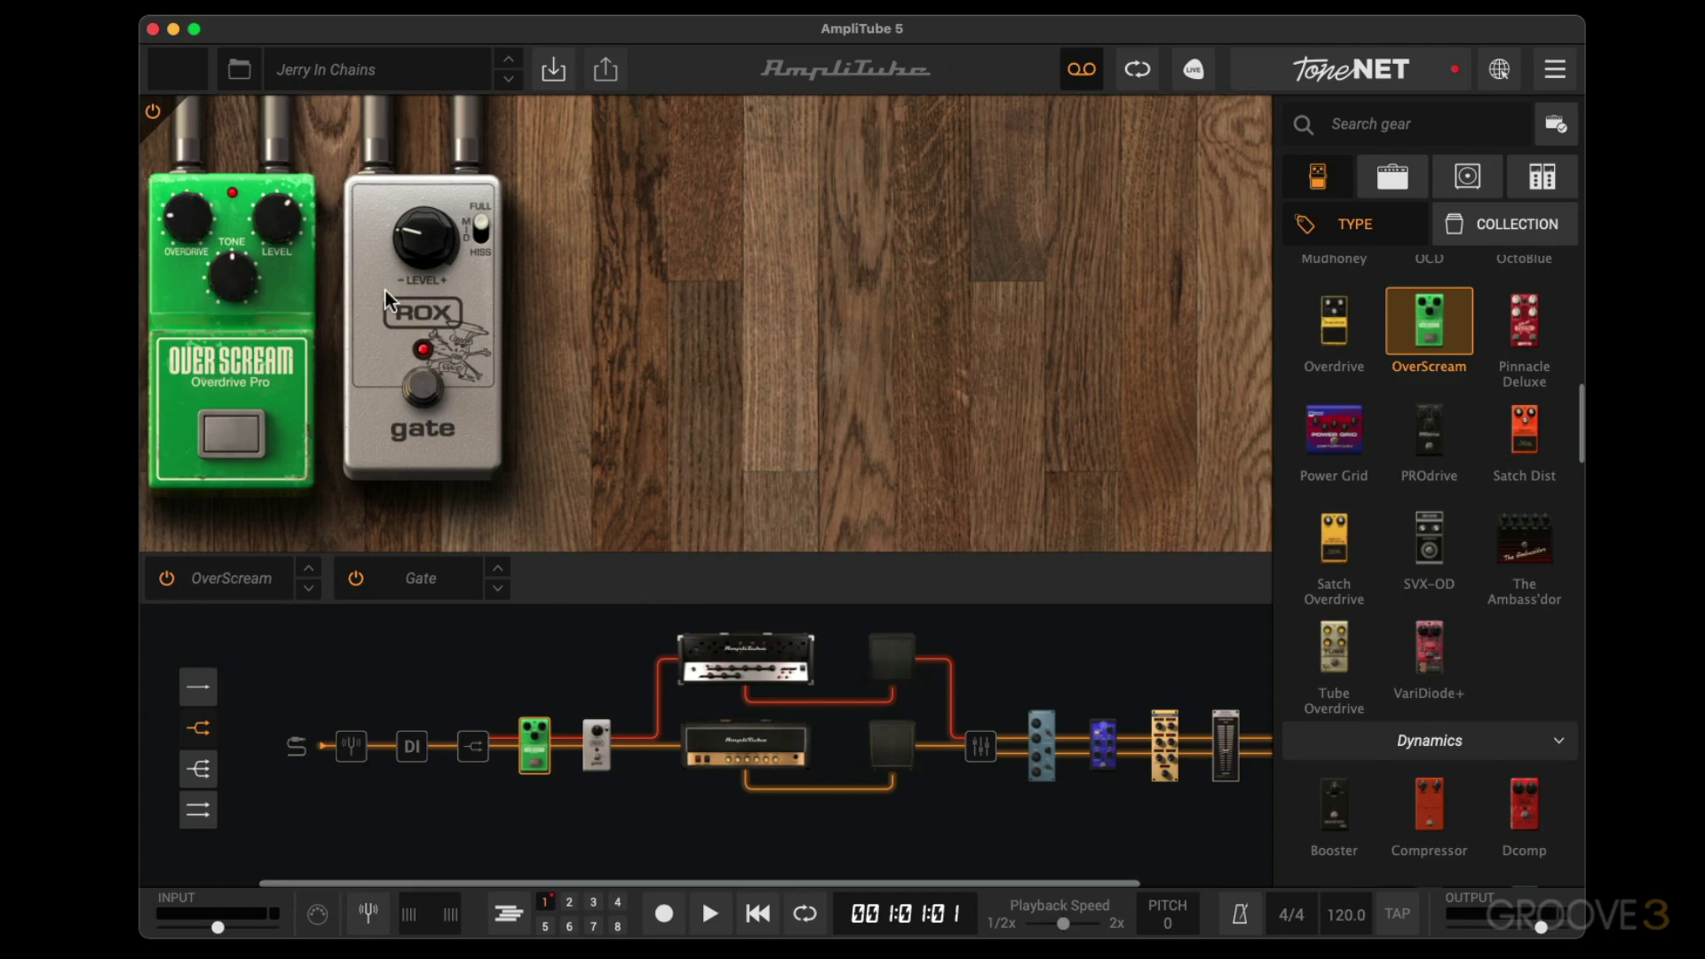
left_click(421, 387)
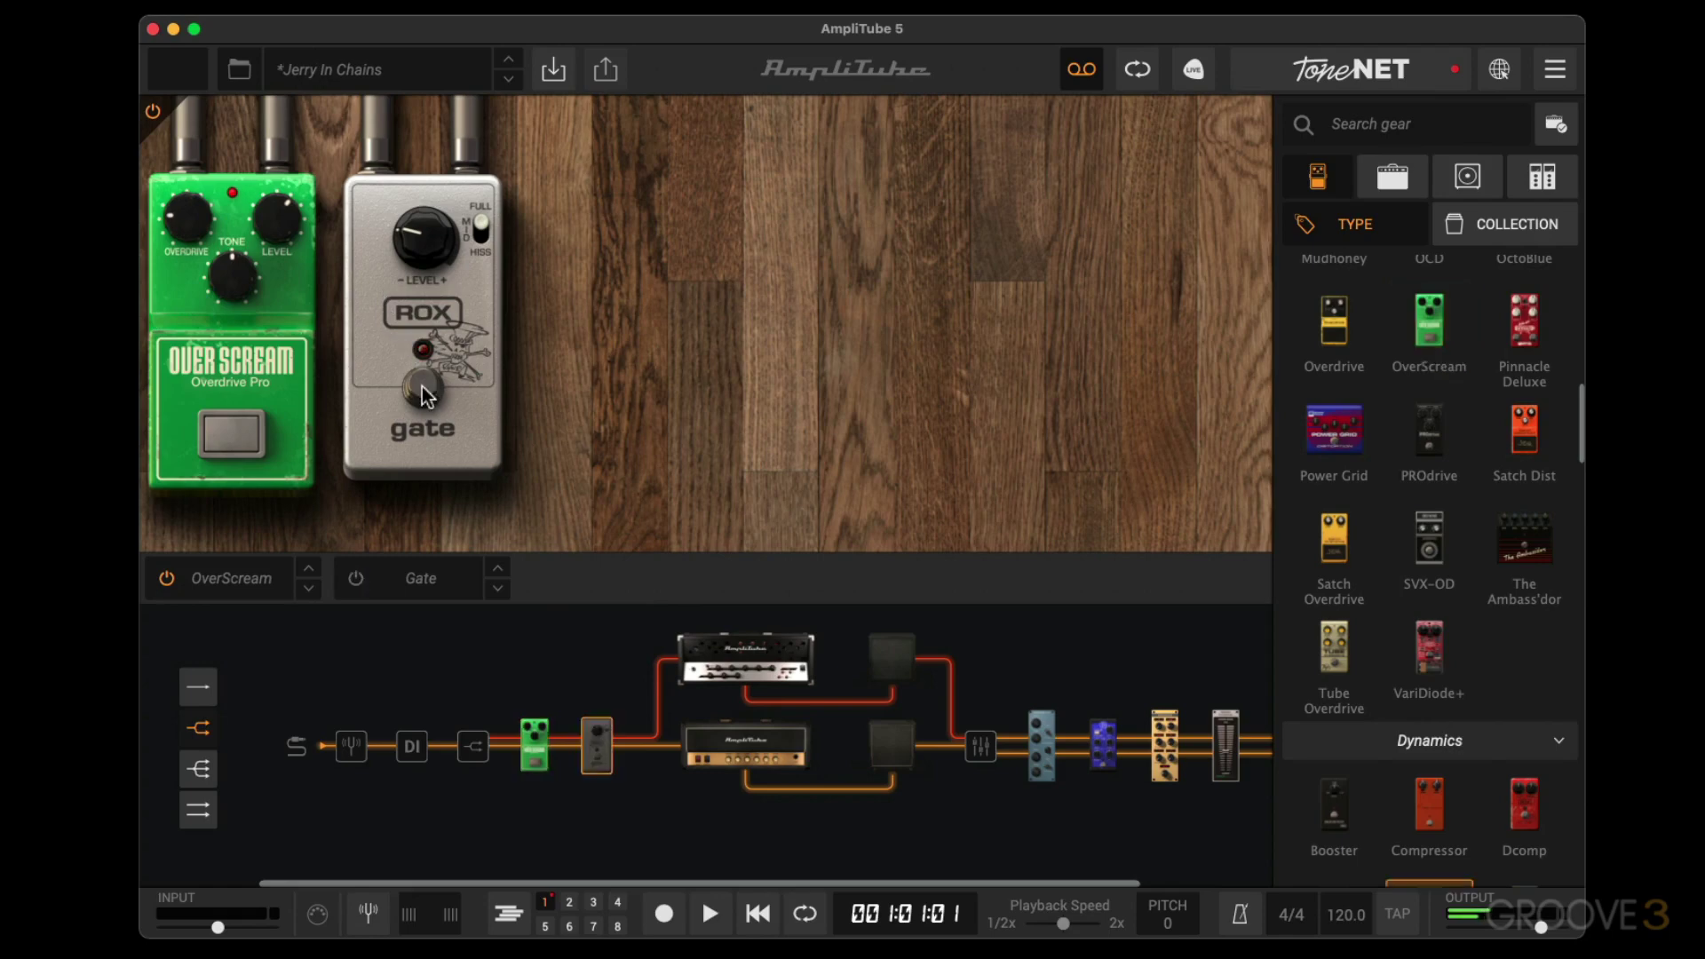
left_click(423, 387)
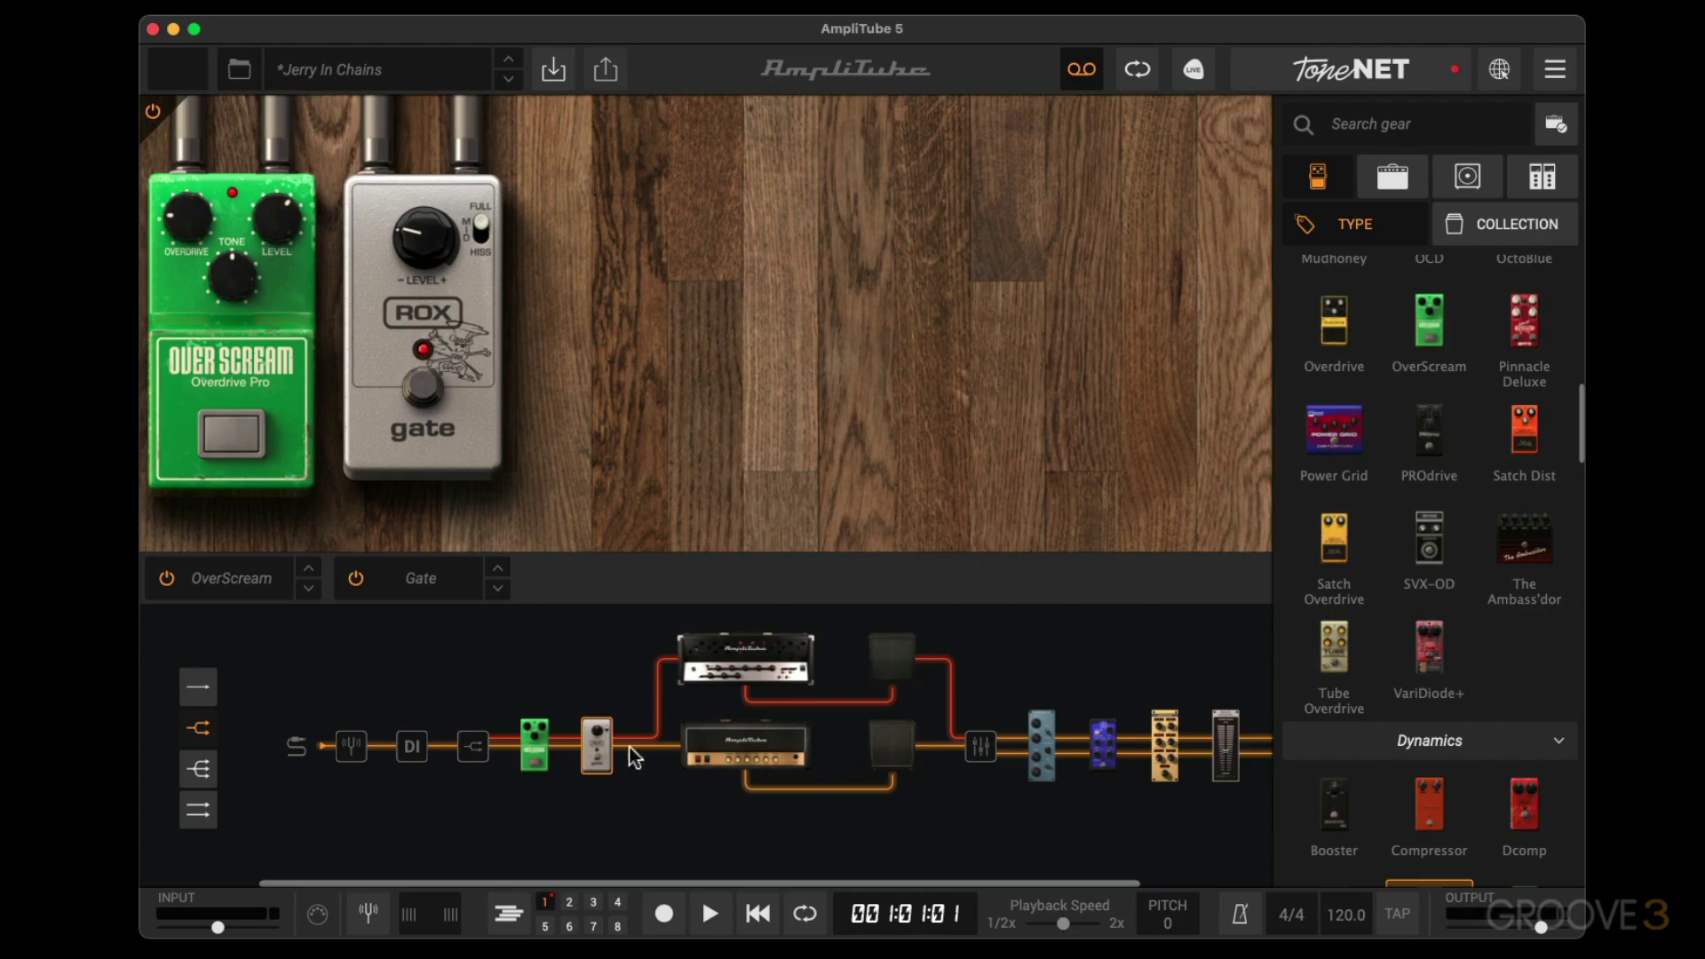
left_click(771, 751)
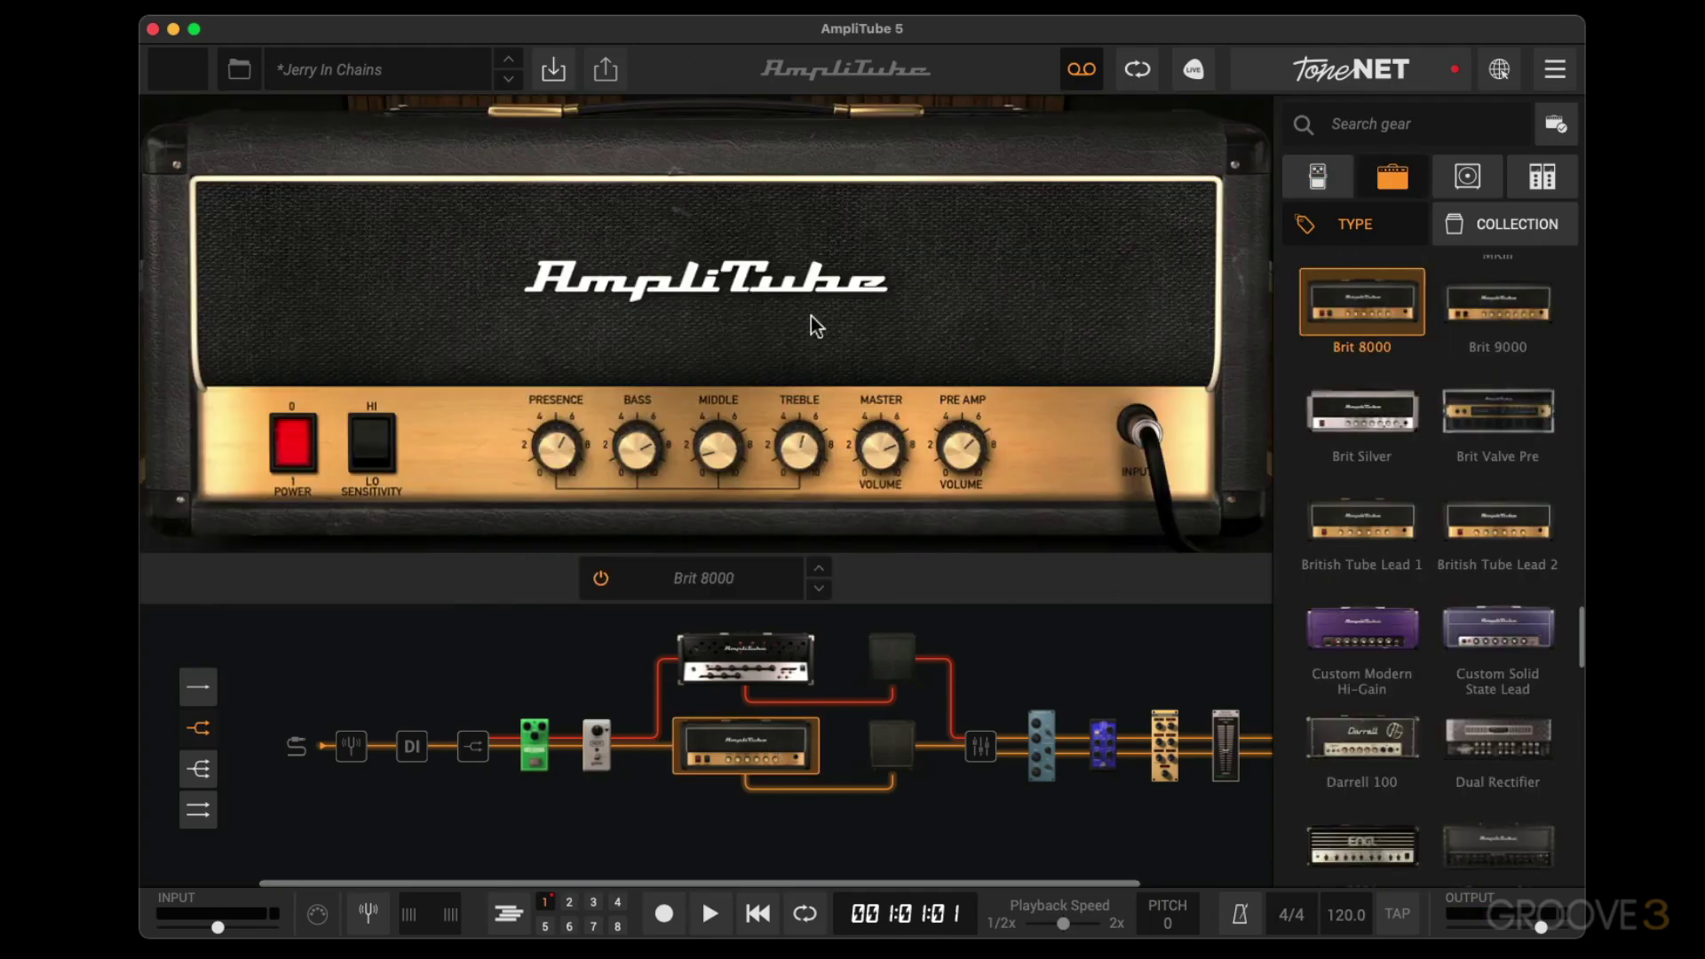
View the Brit 8000 cab, the VHandcraft 4 amp, then the upper 4x12 Metal T 1 cabinet.
left_click(882, 734)
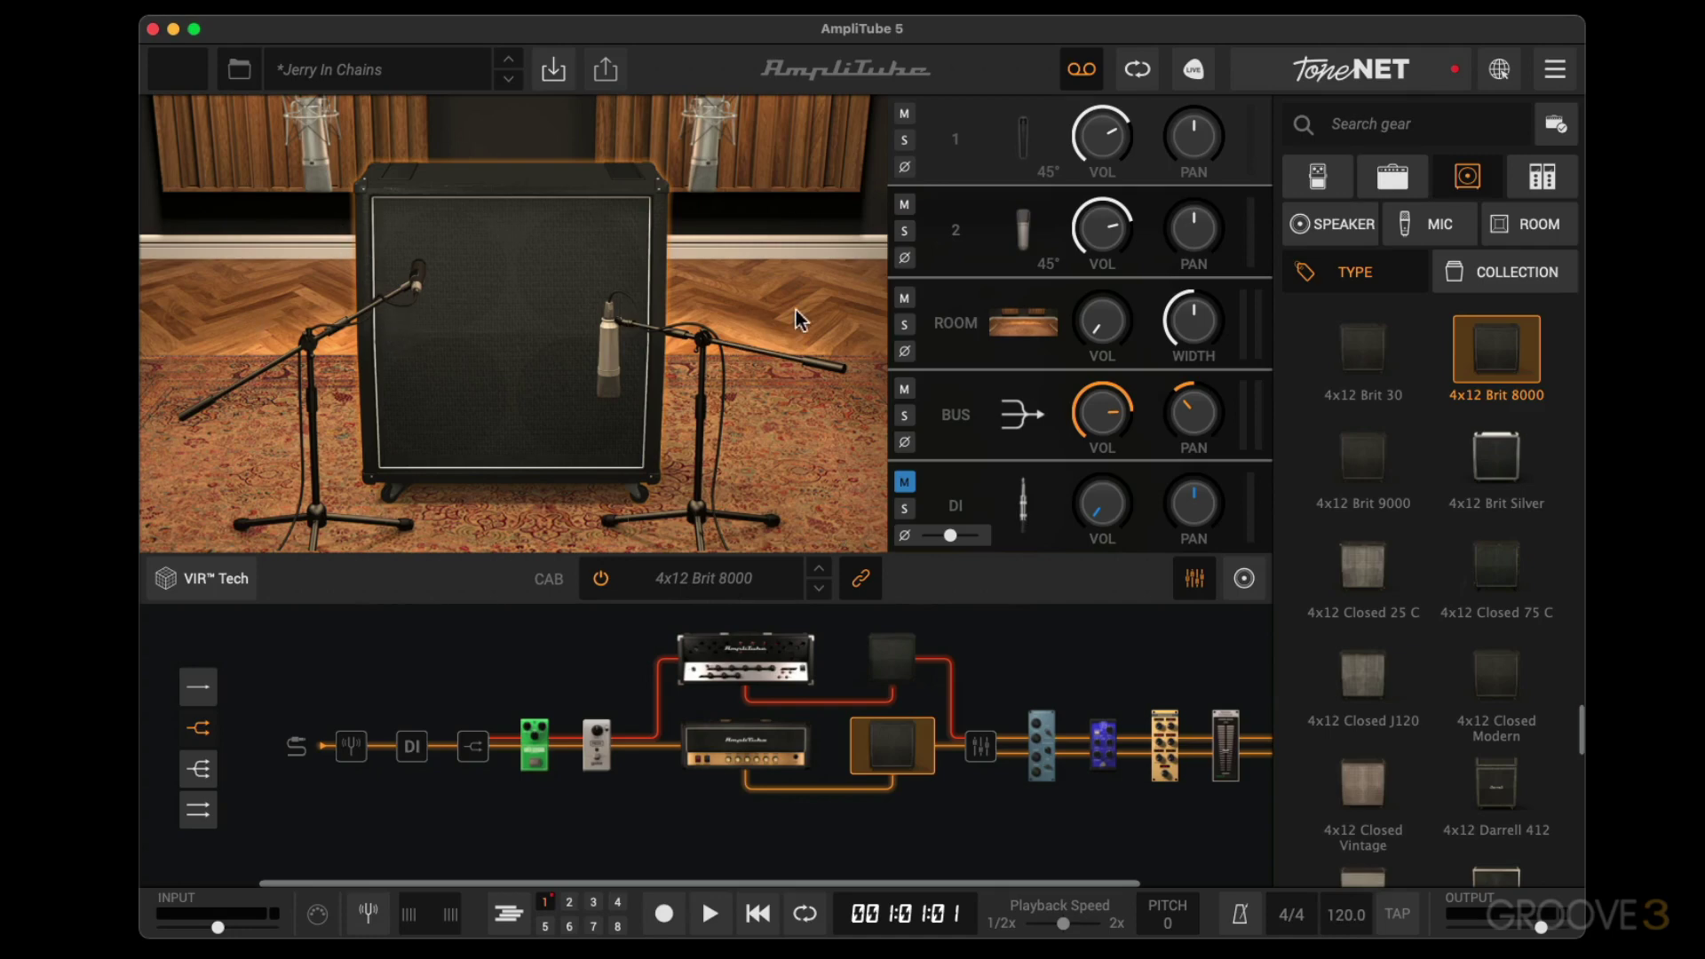
left_click(723, 652)
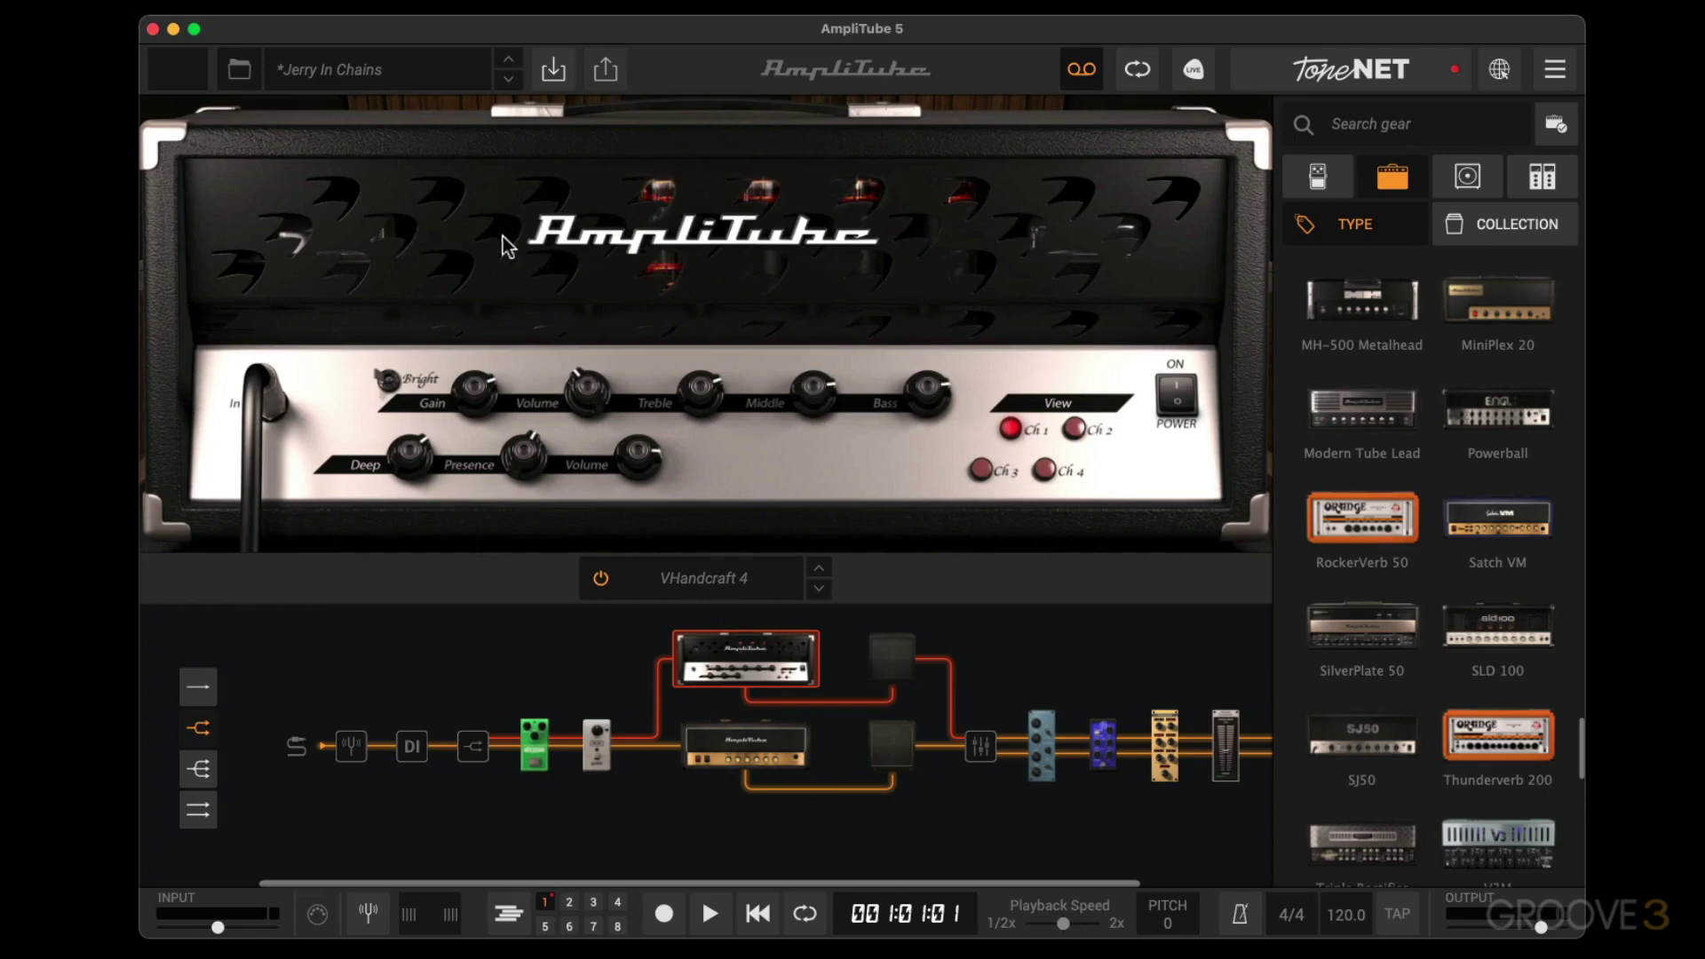
left_click(892, 670)
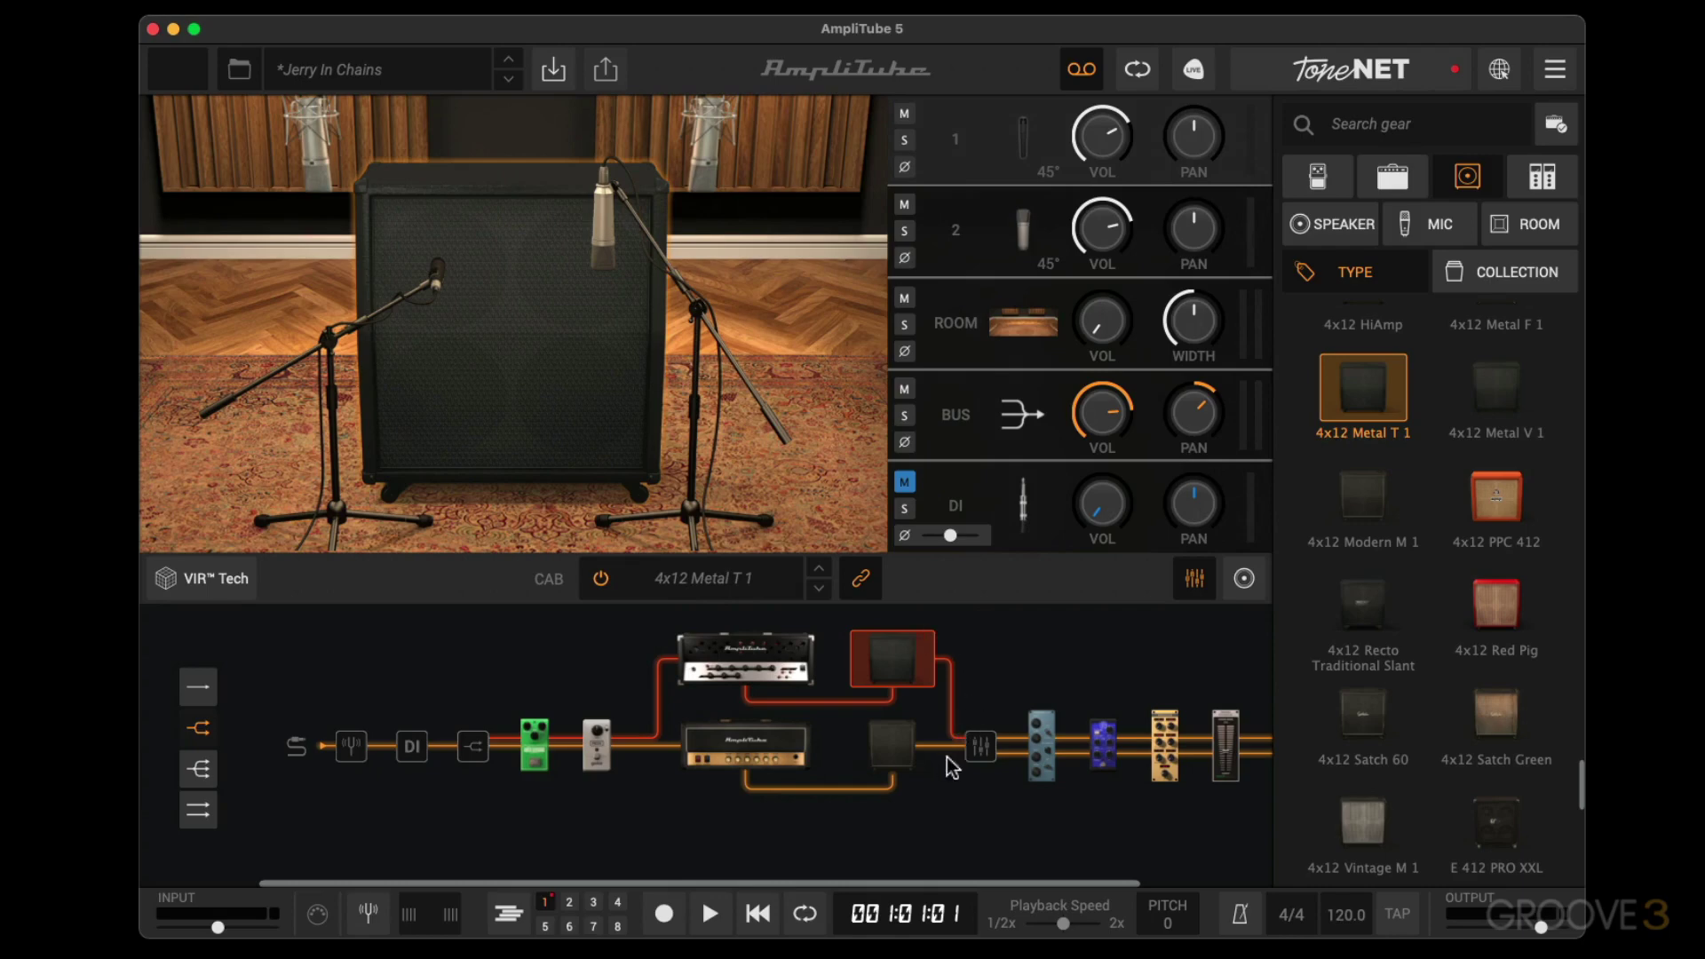
Open the Vintage EQ rack and FI Doubler editor, then power the effects rack off and back on.
left_click(1042, 750)
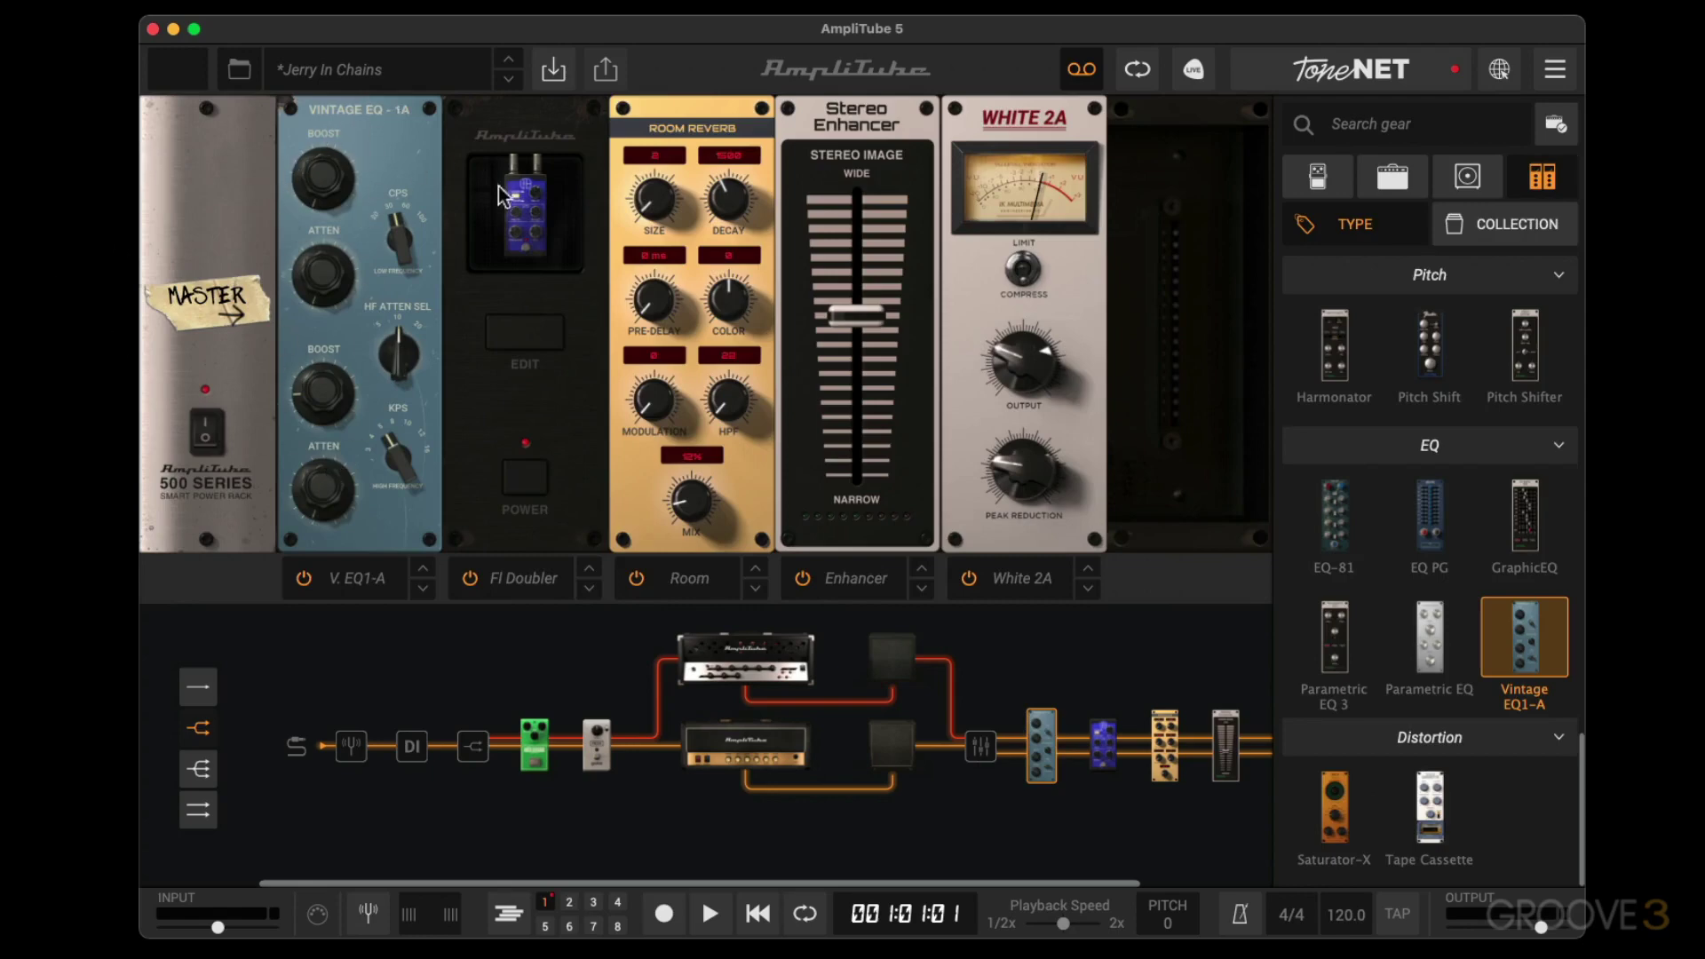
left_click(519, 339)
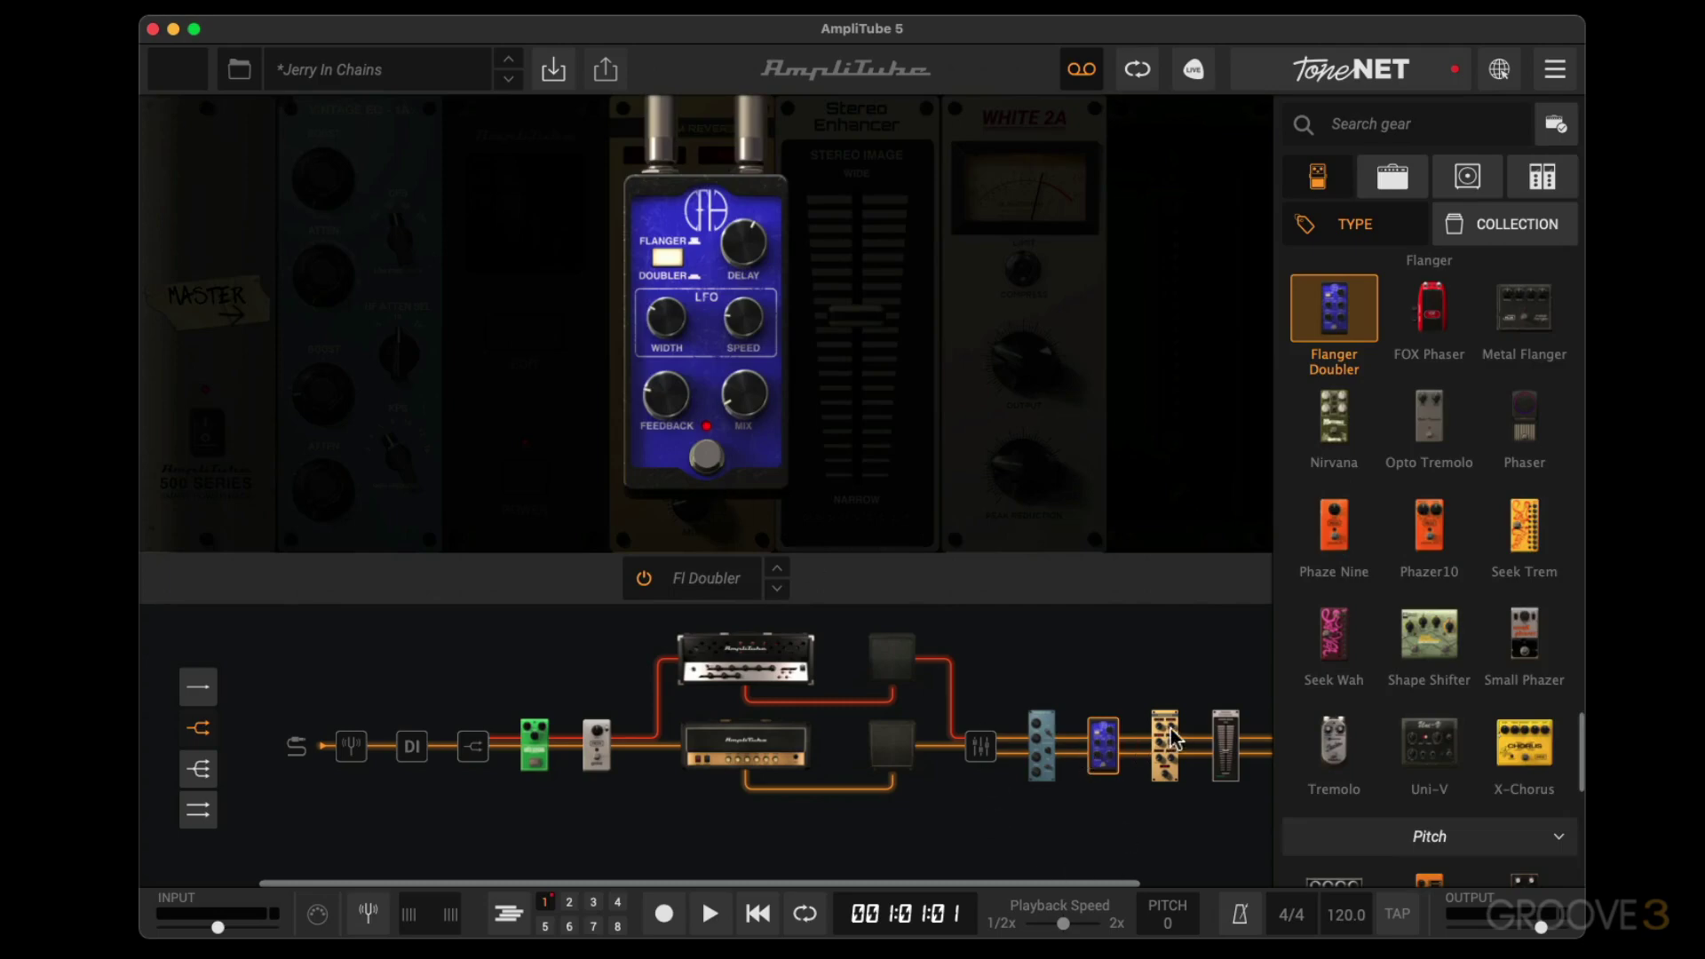
left_click(1225, 746)
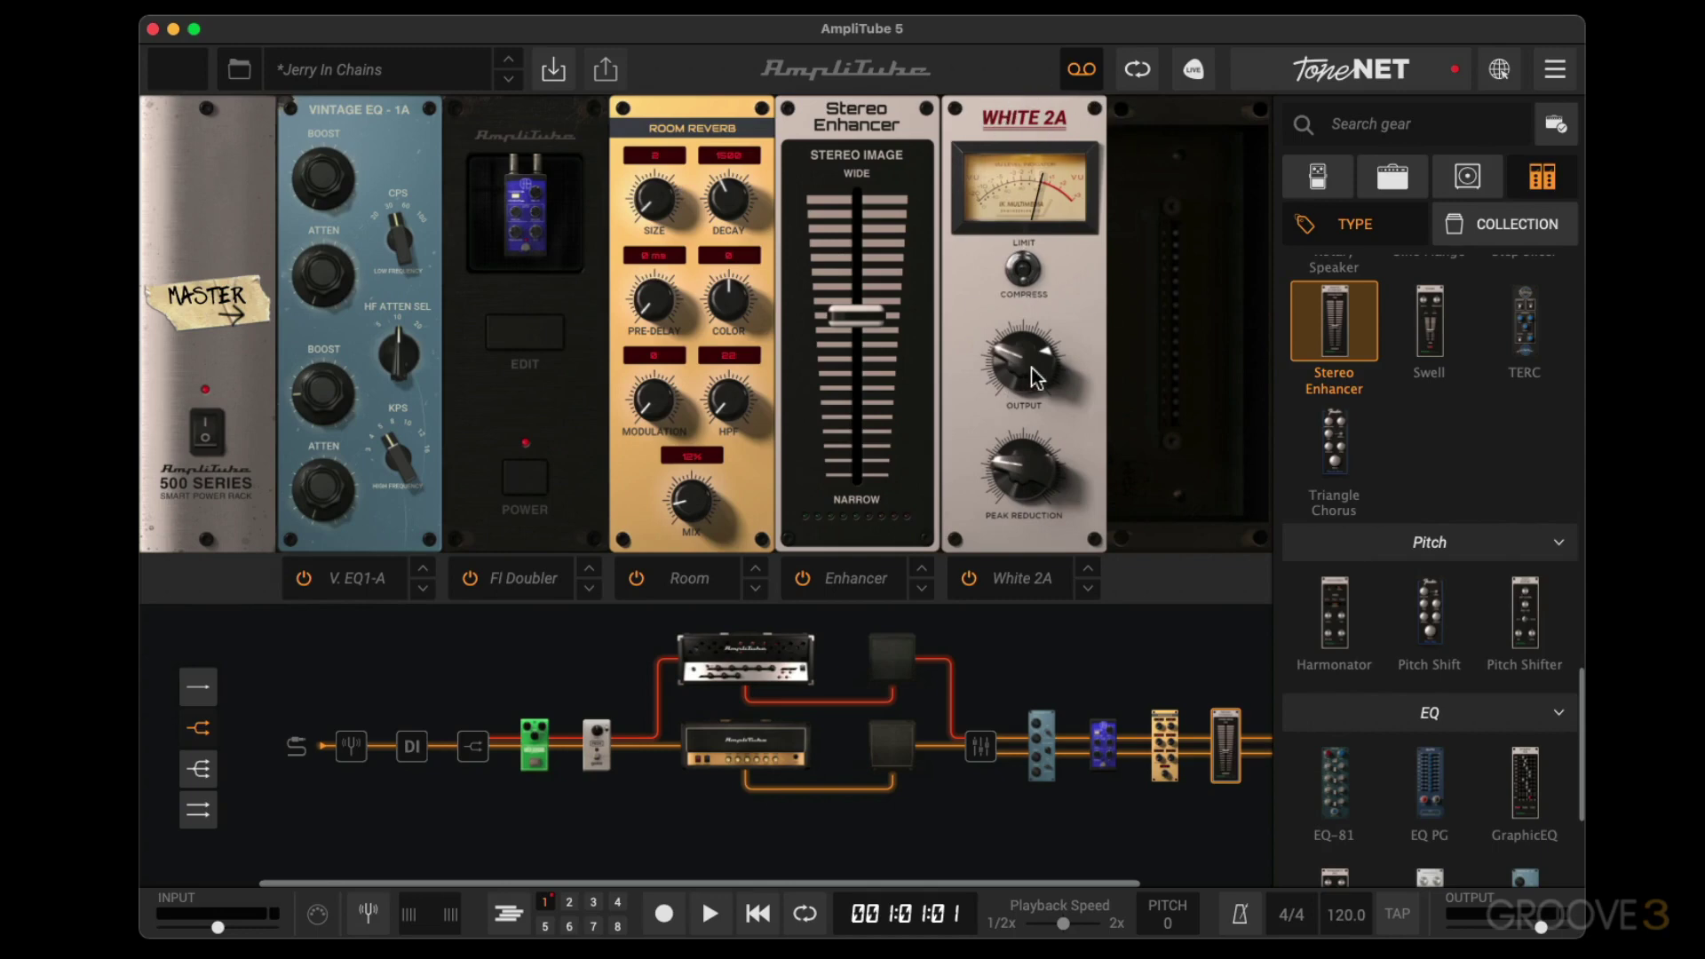
left_click(209, 434)
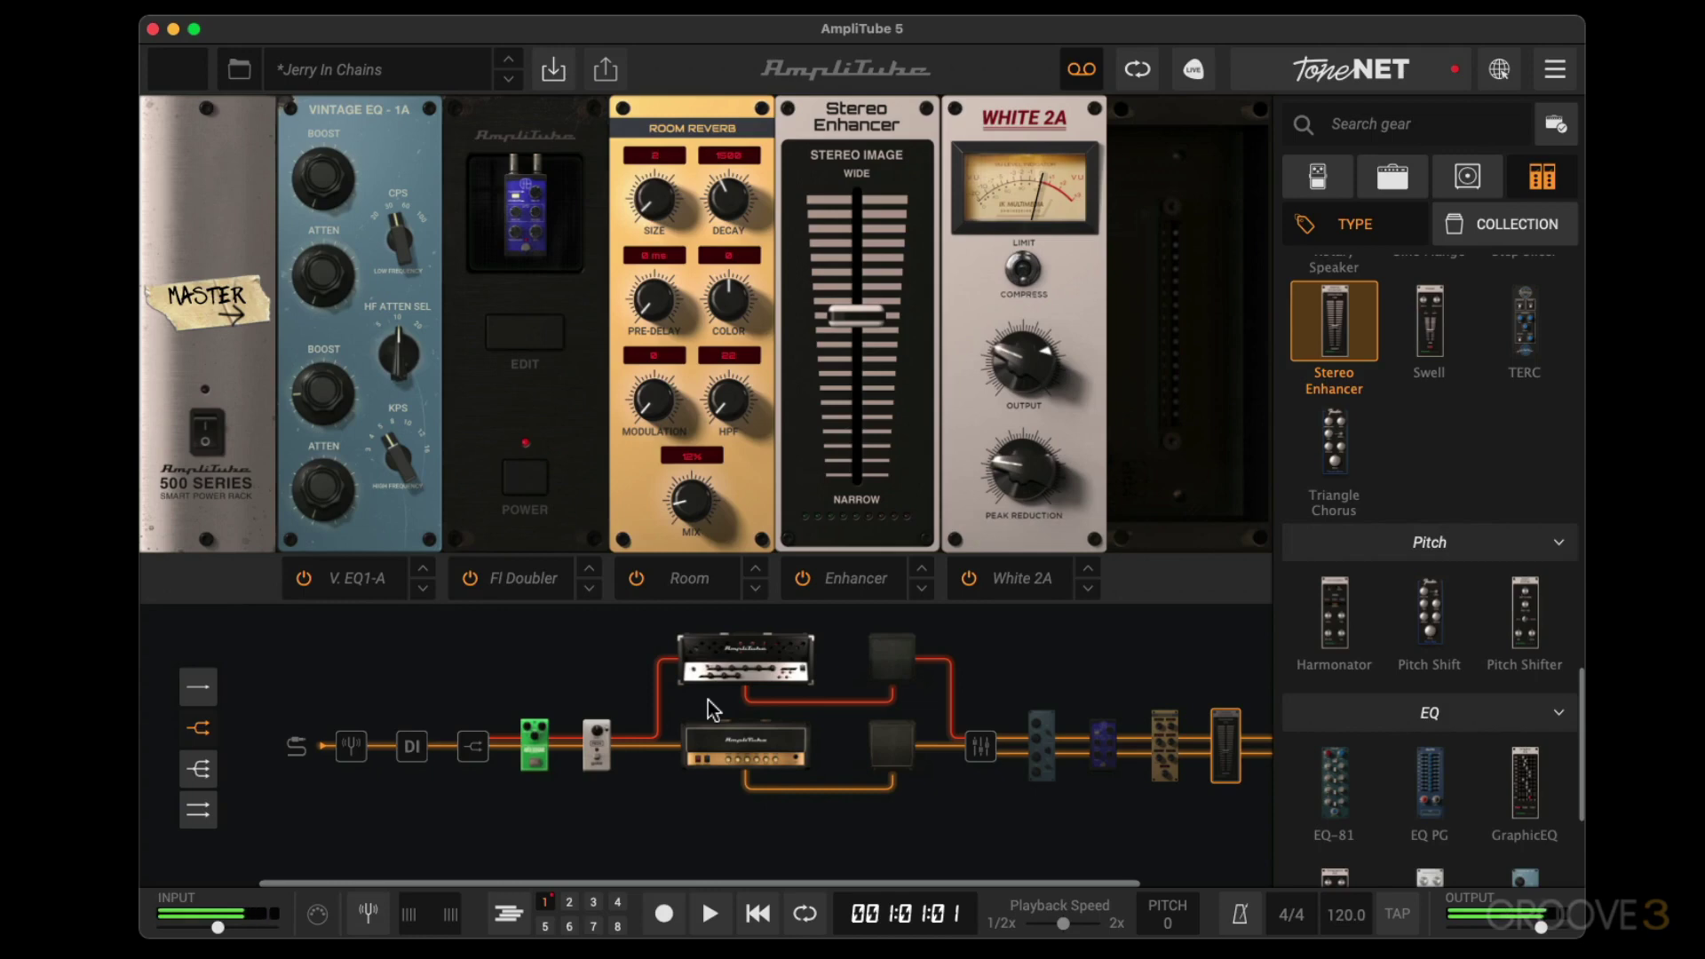
left_click(203, 427)
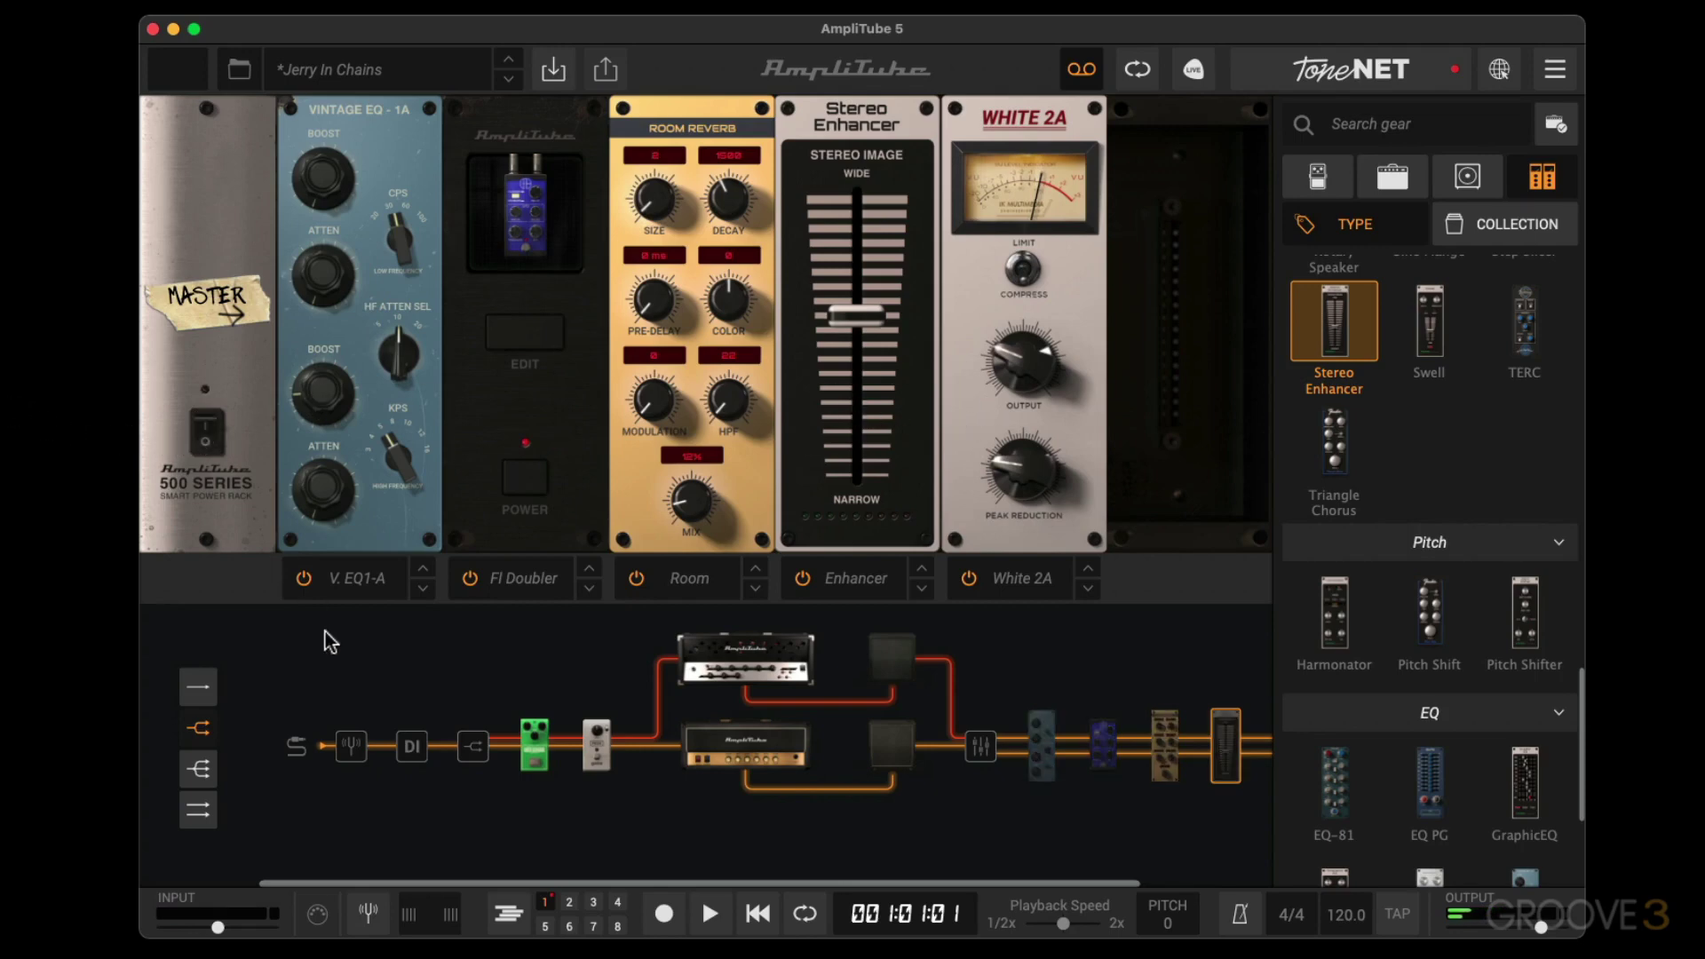
left_click(538, 757)
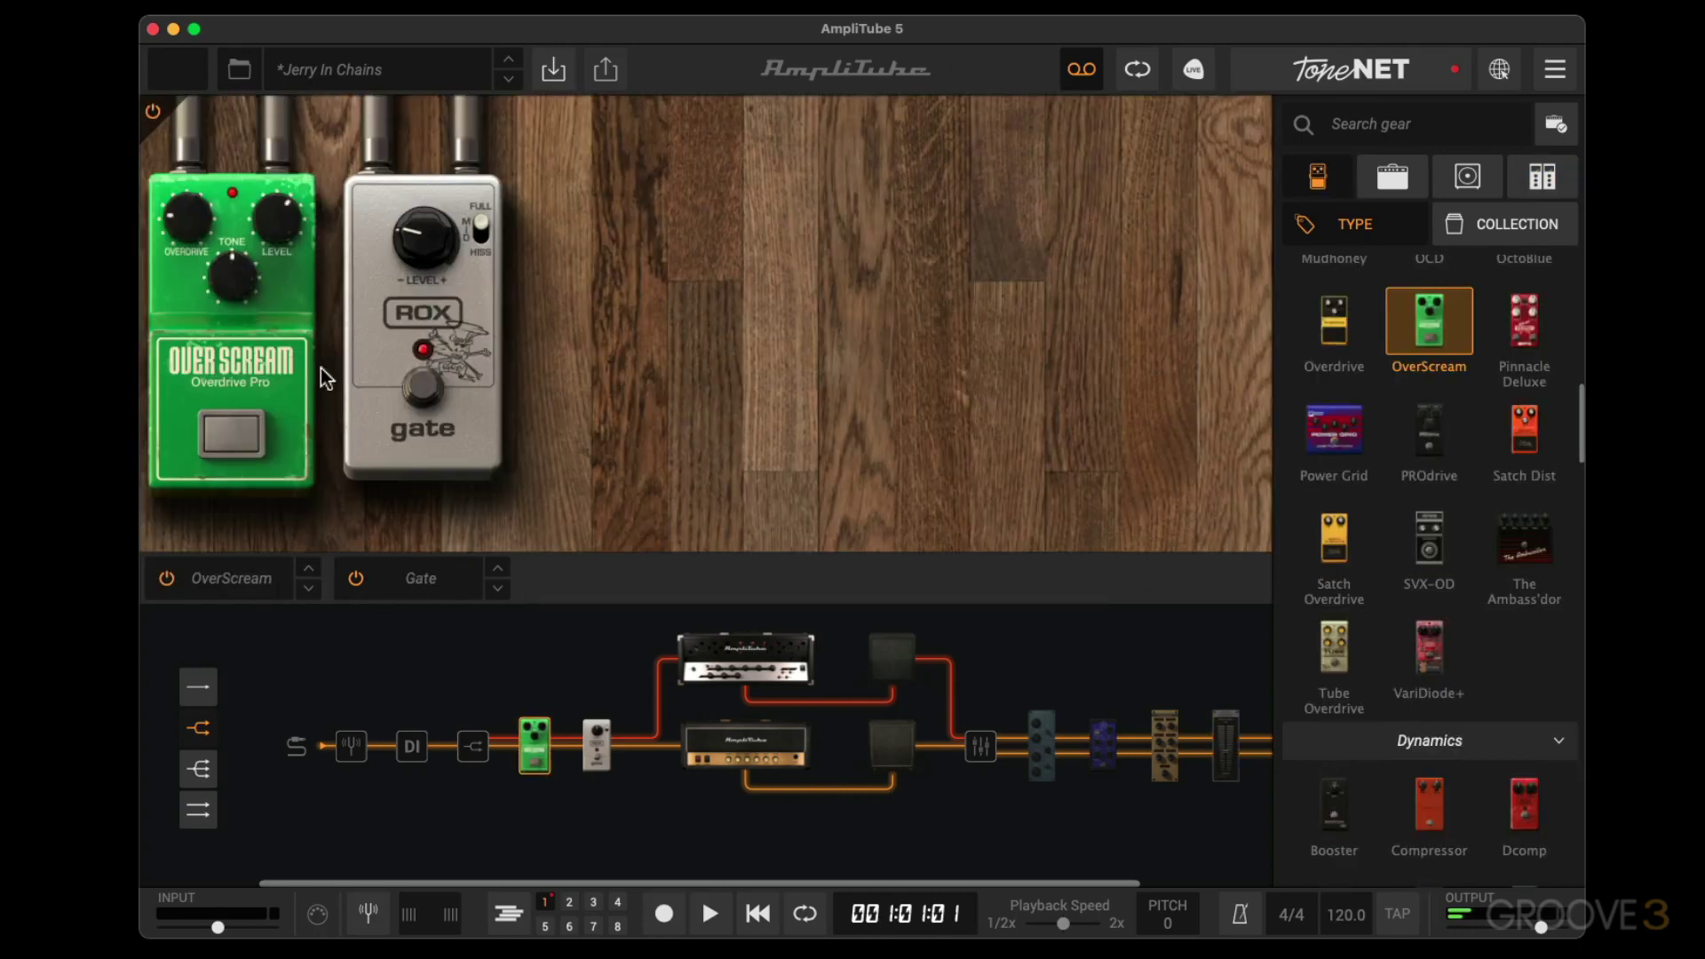
left_click(238, 435)
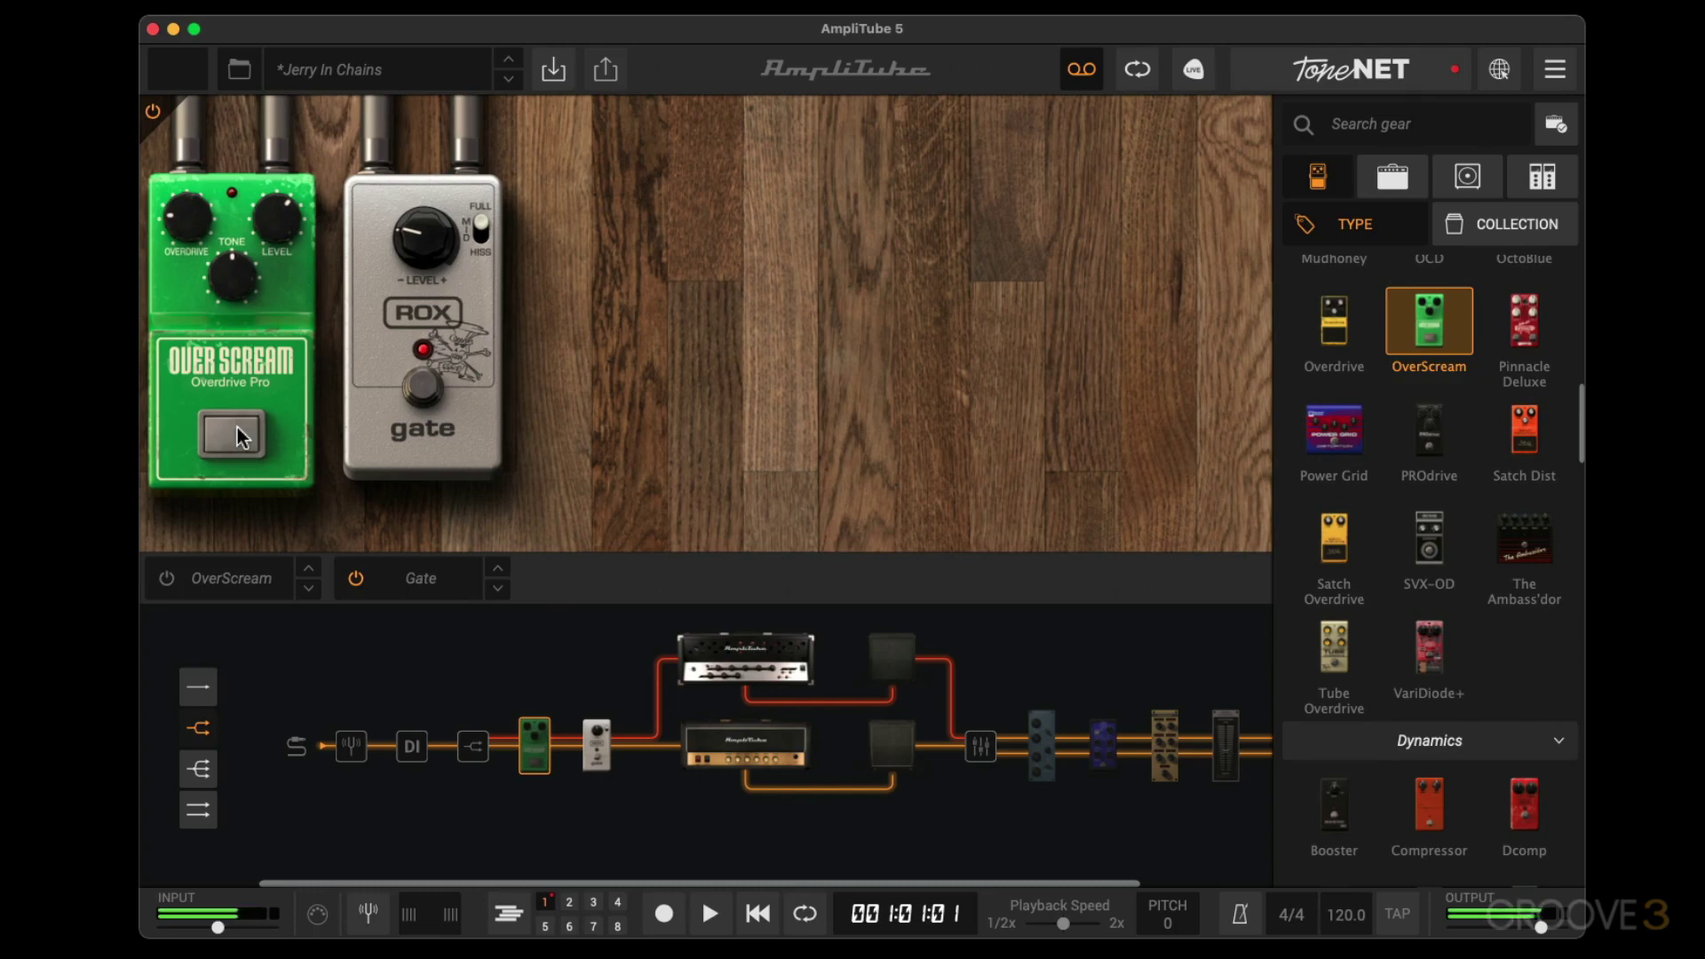
left_click(233, 433)
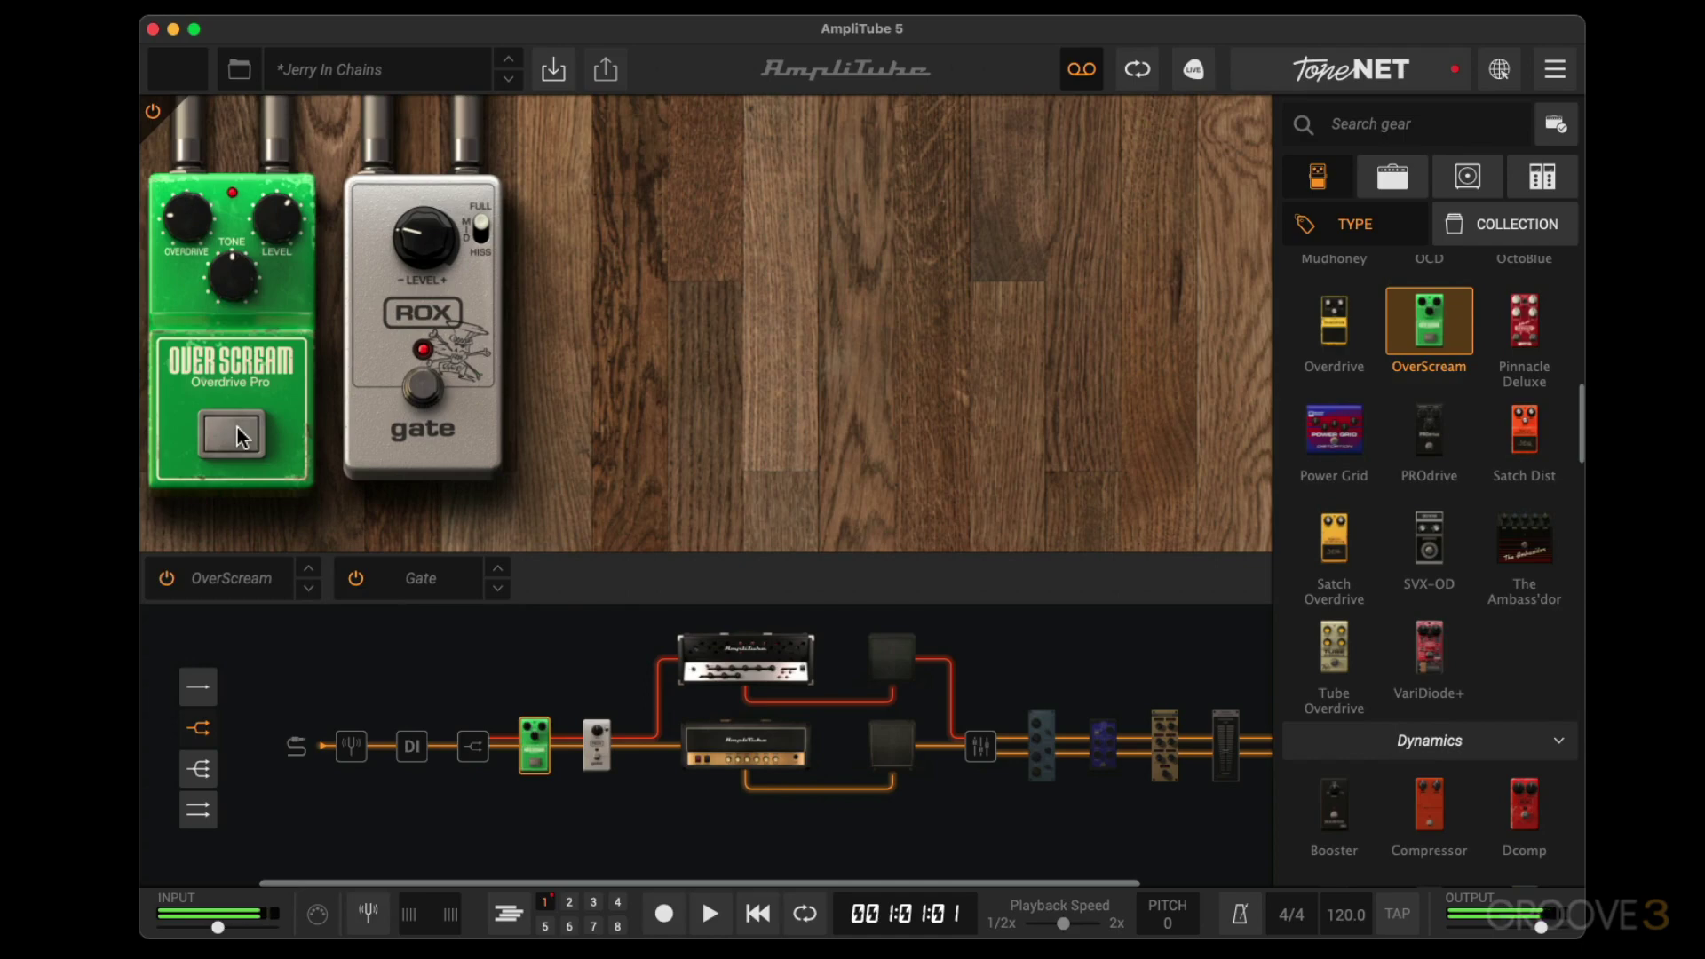
left_click(1039, 746)
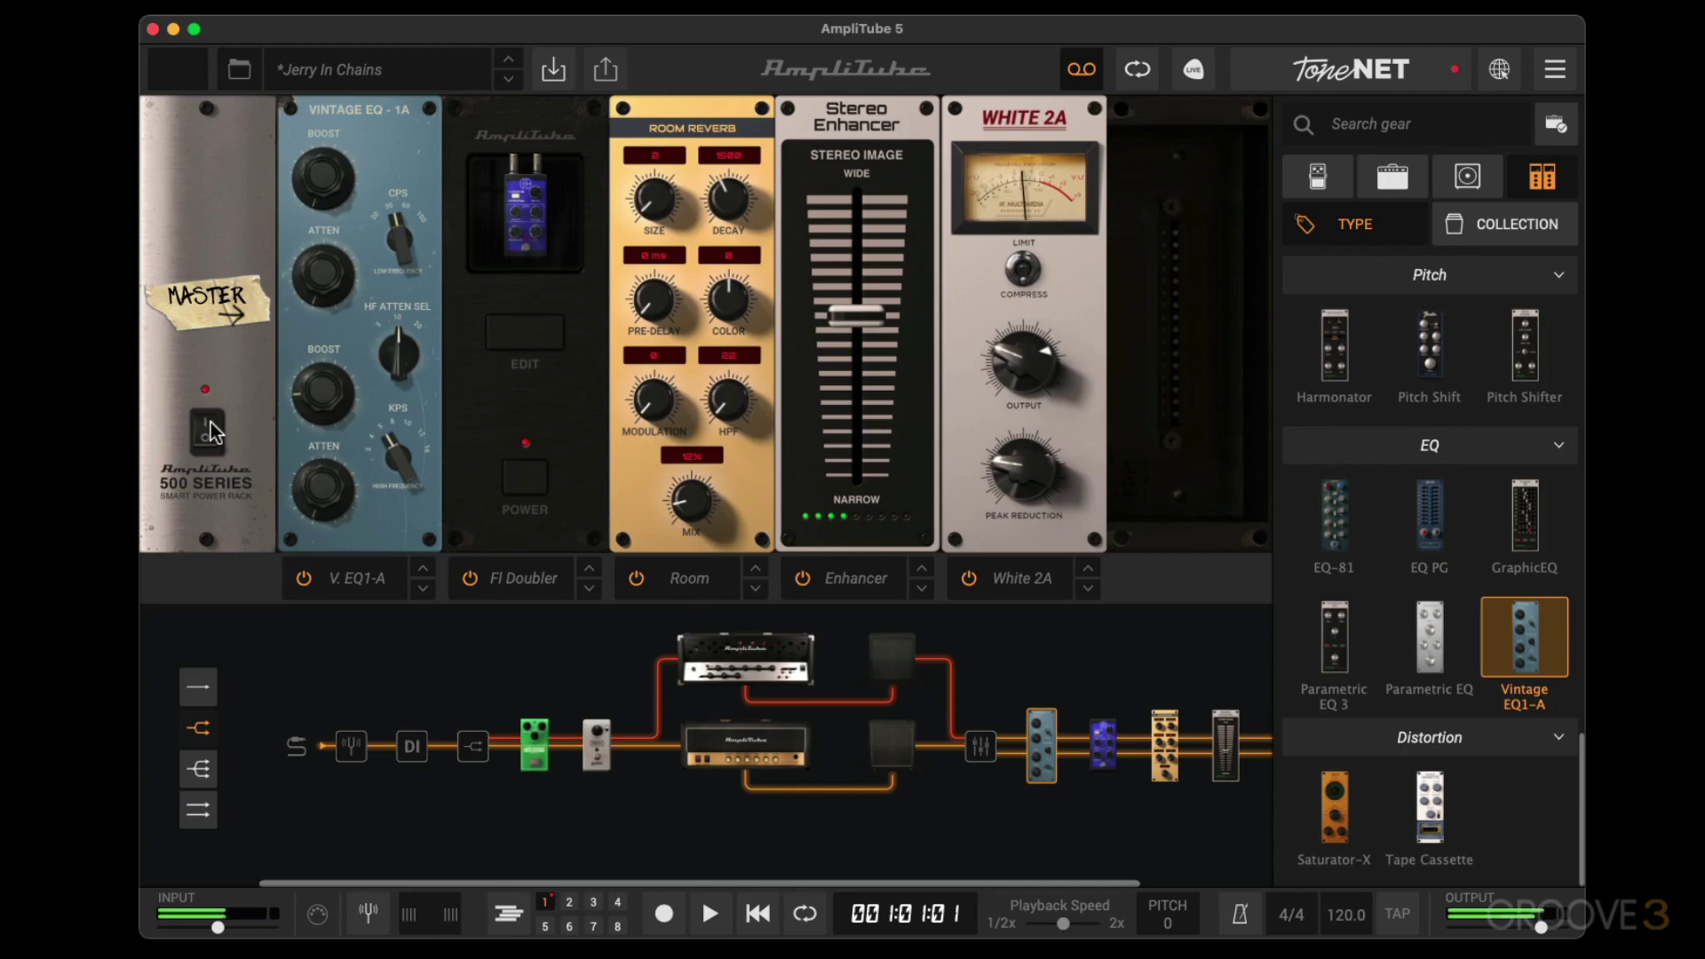
Choose ED 90 from the AmpliTube 5 MAX submenu of the preset list.
left_click(338, 71)
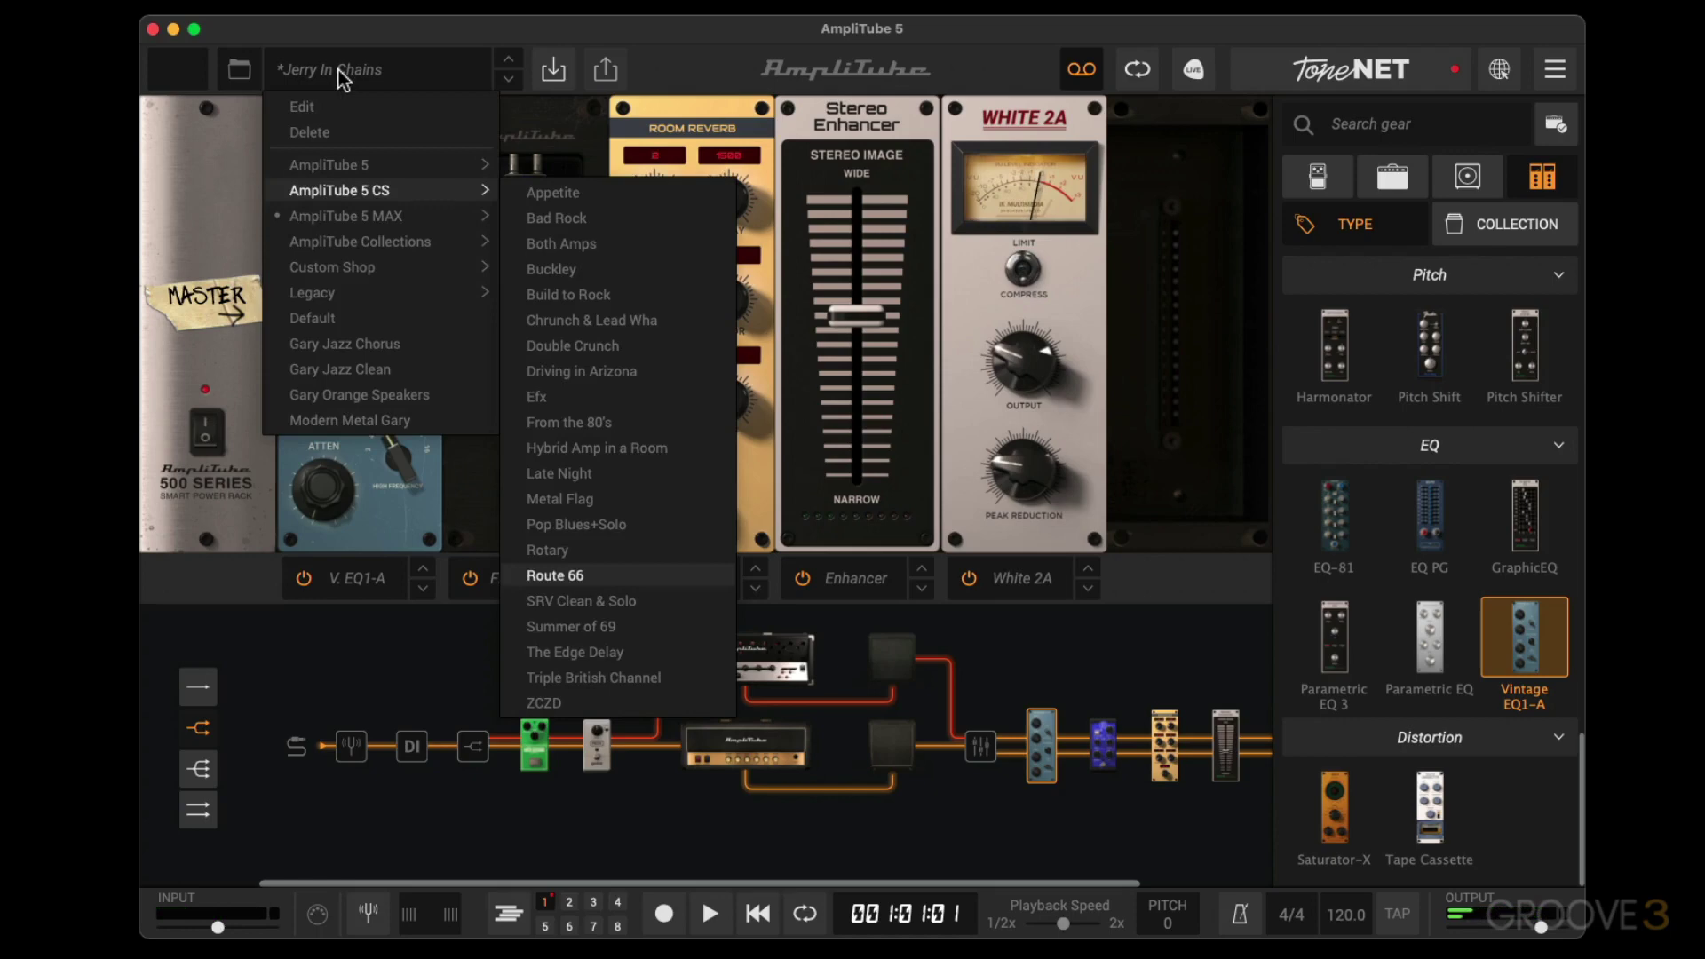
mouse_move(421, 216)
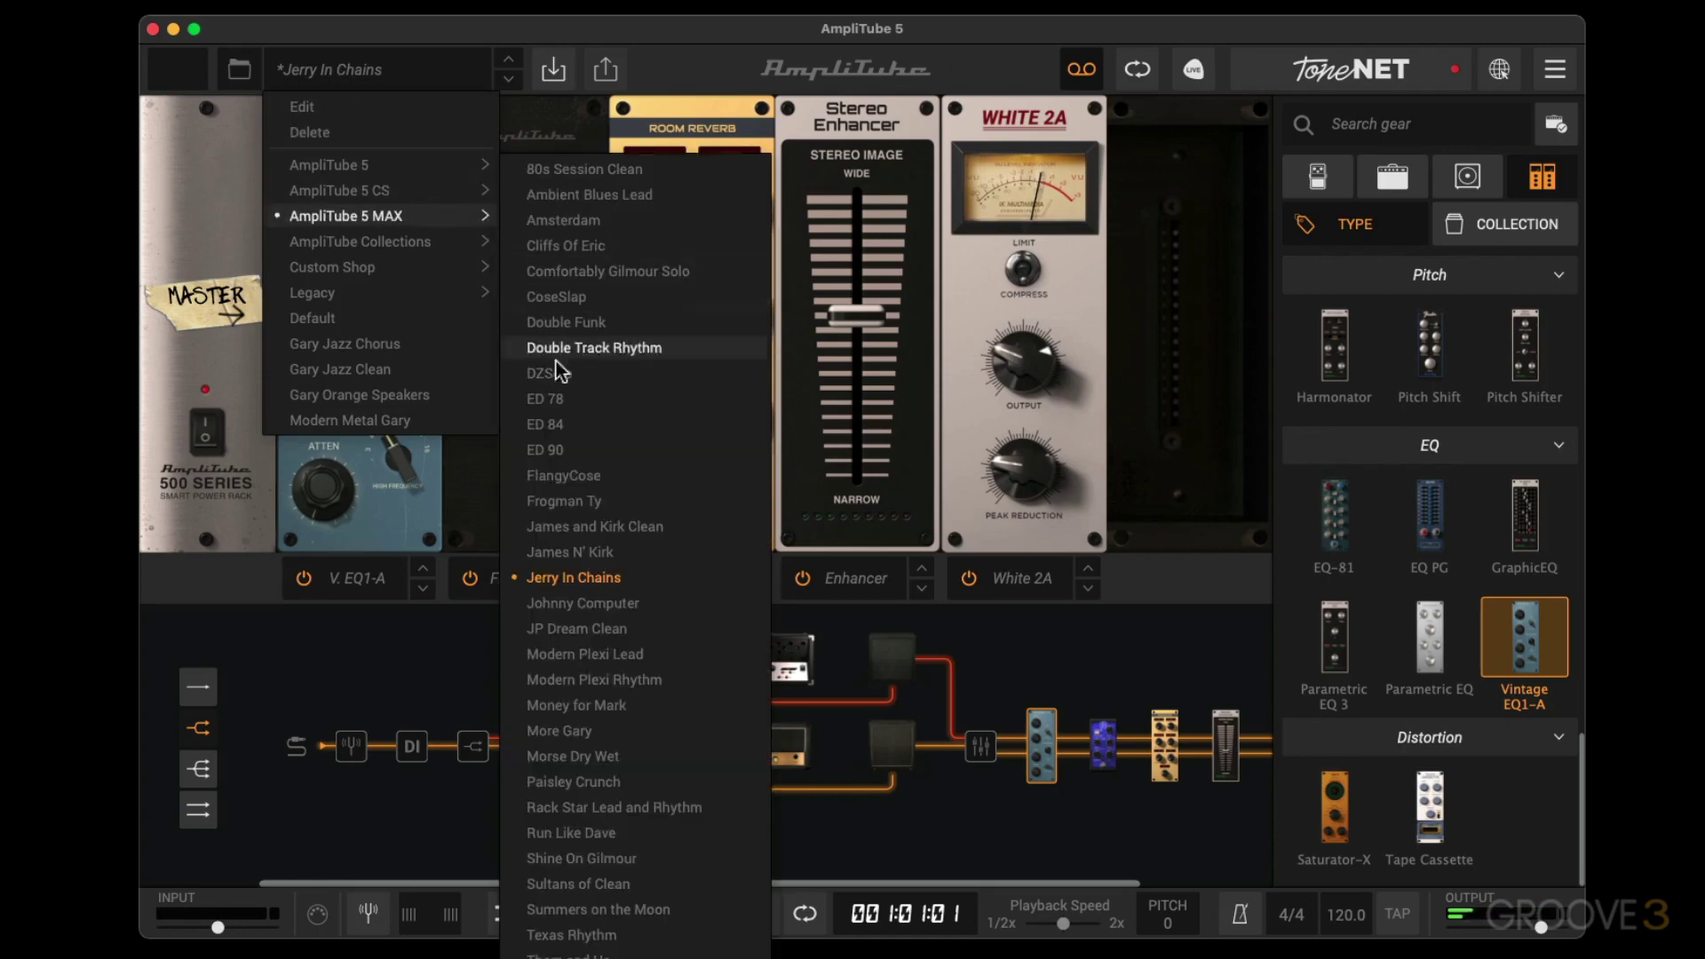
left_click(583, 456)
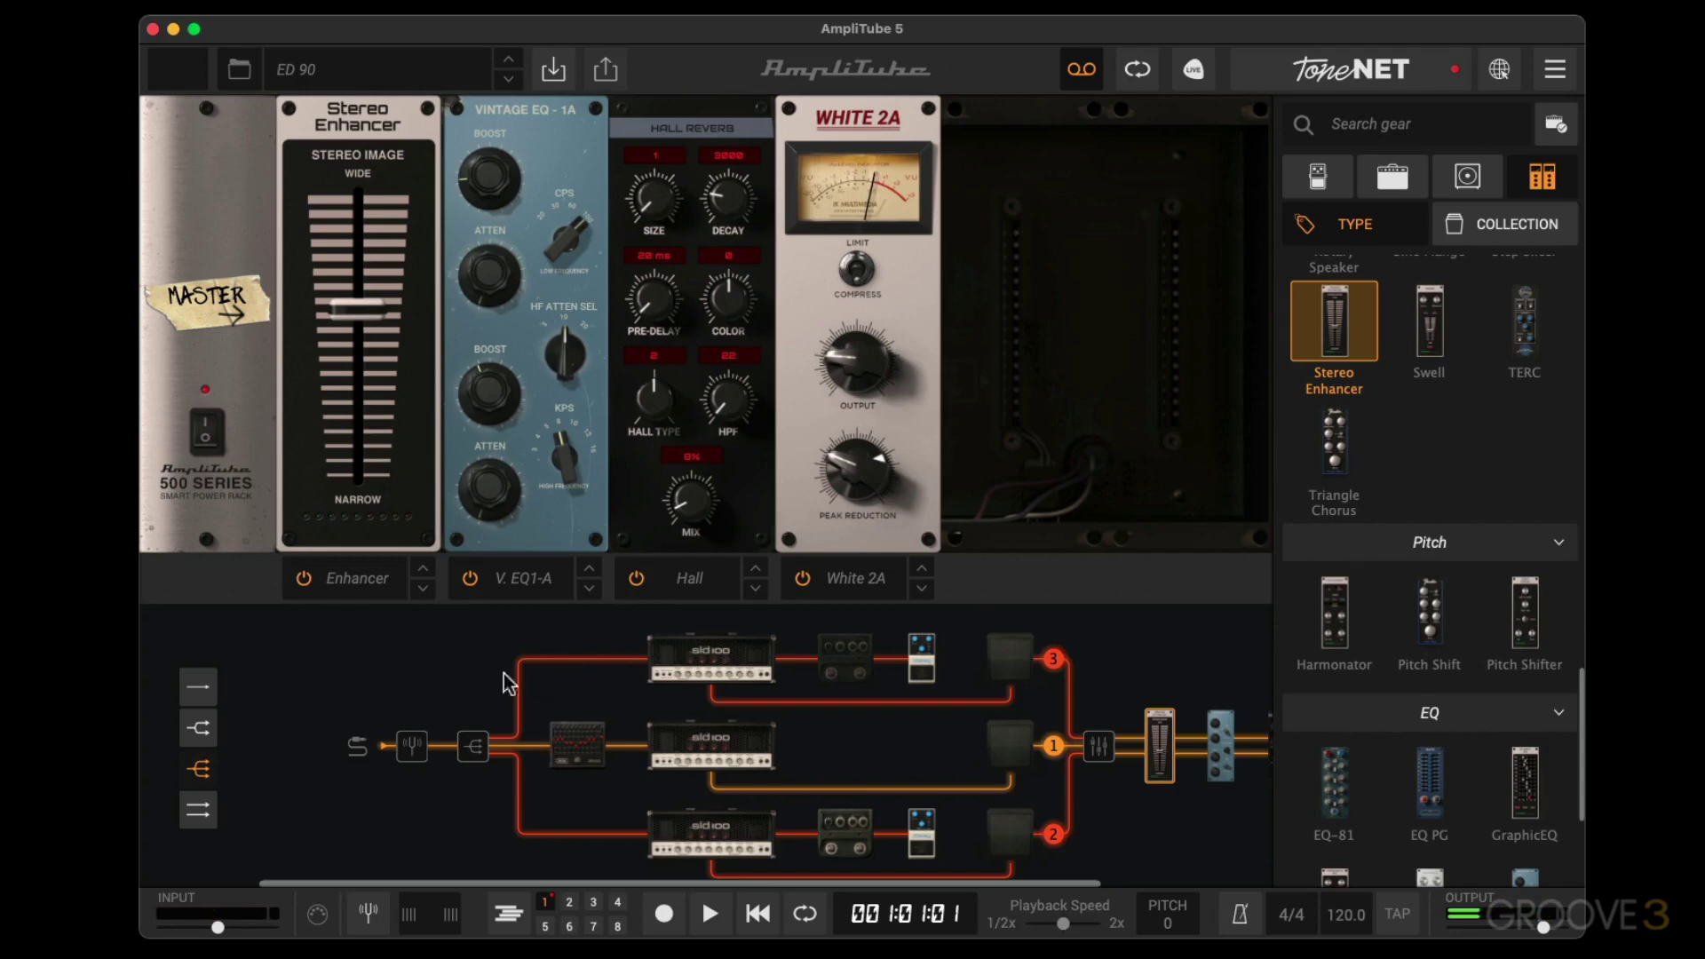
Inspect the 10 Band GR-EQ pedal, then show the middle path's SLD 100 amp head.
left_click(590, 748)
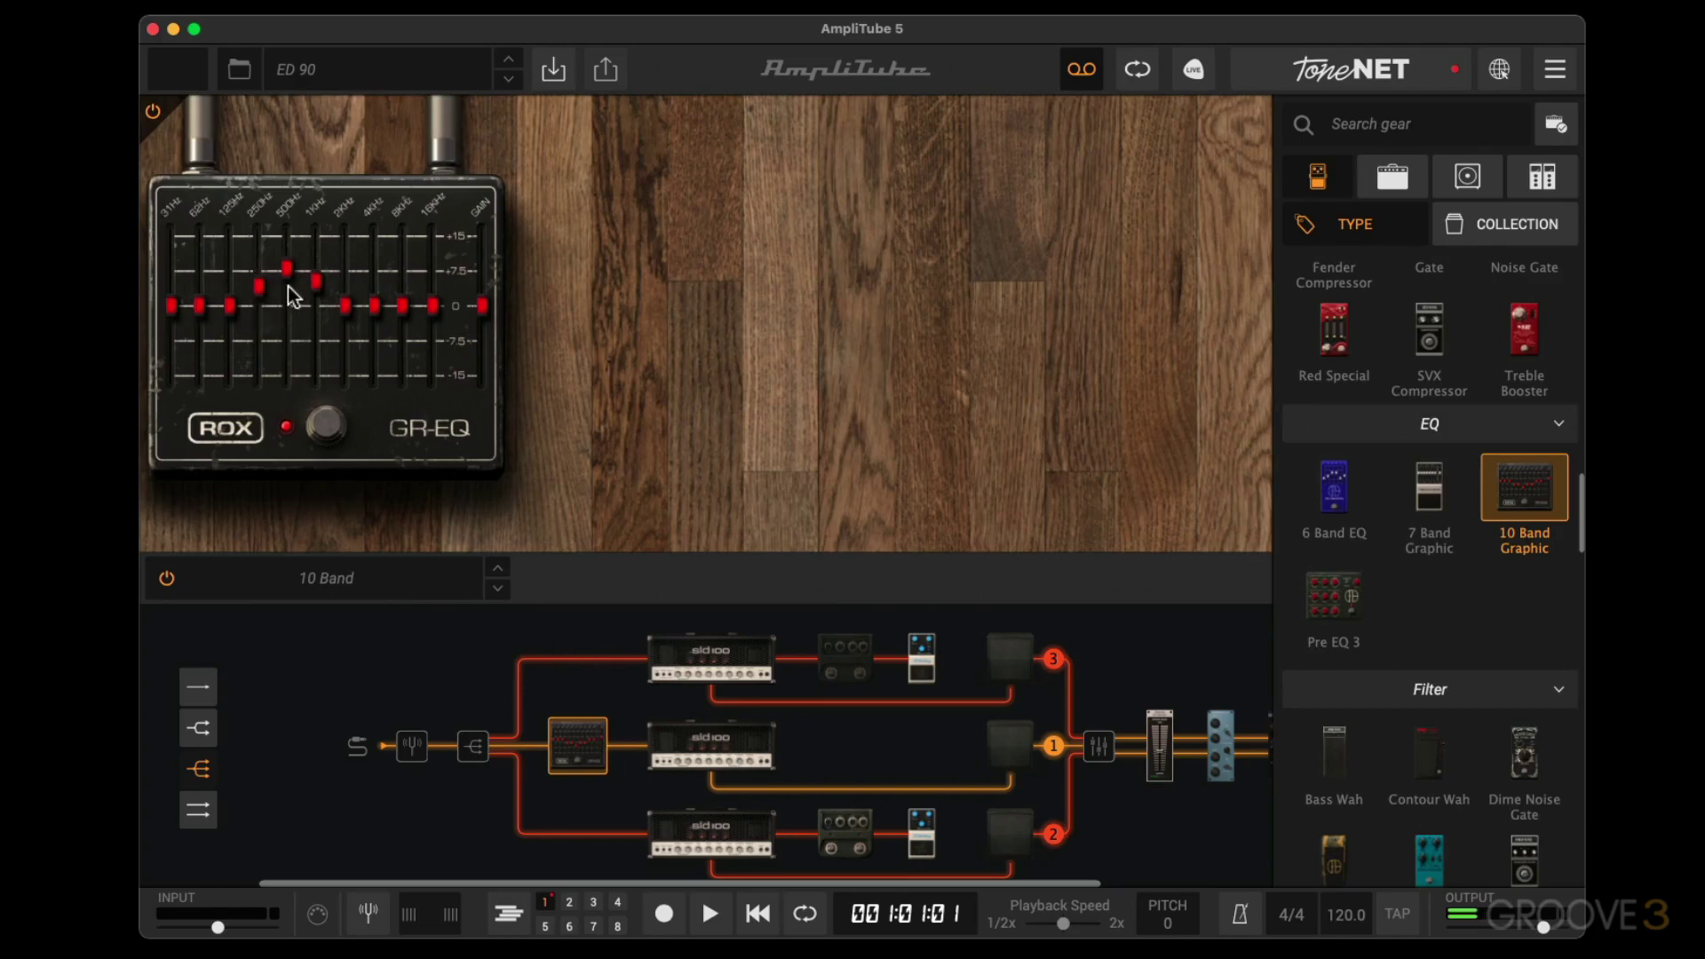
left_click(718, 737)
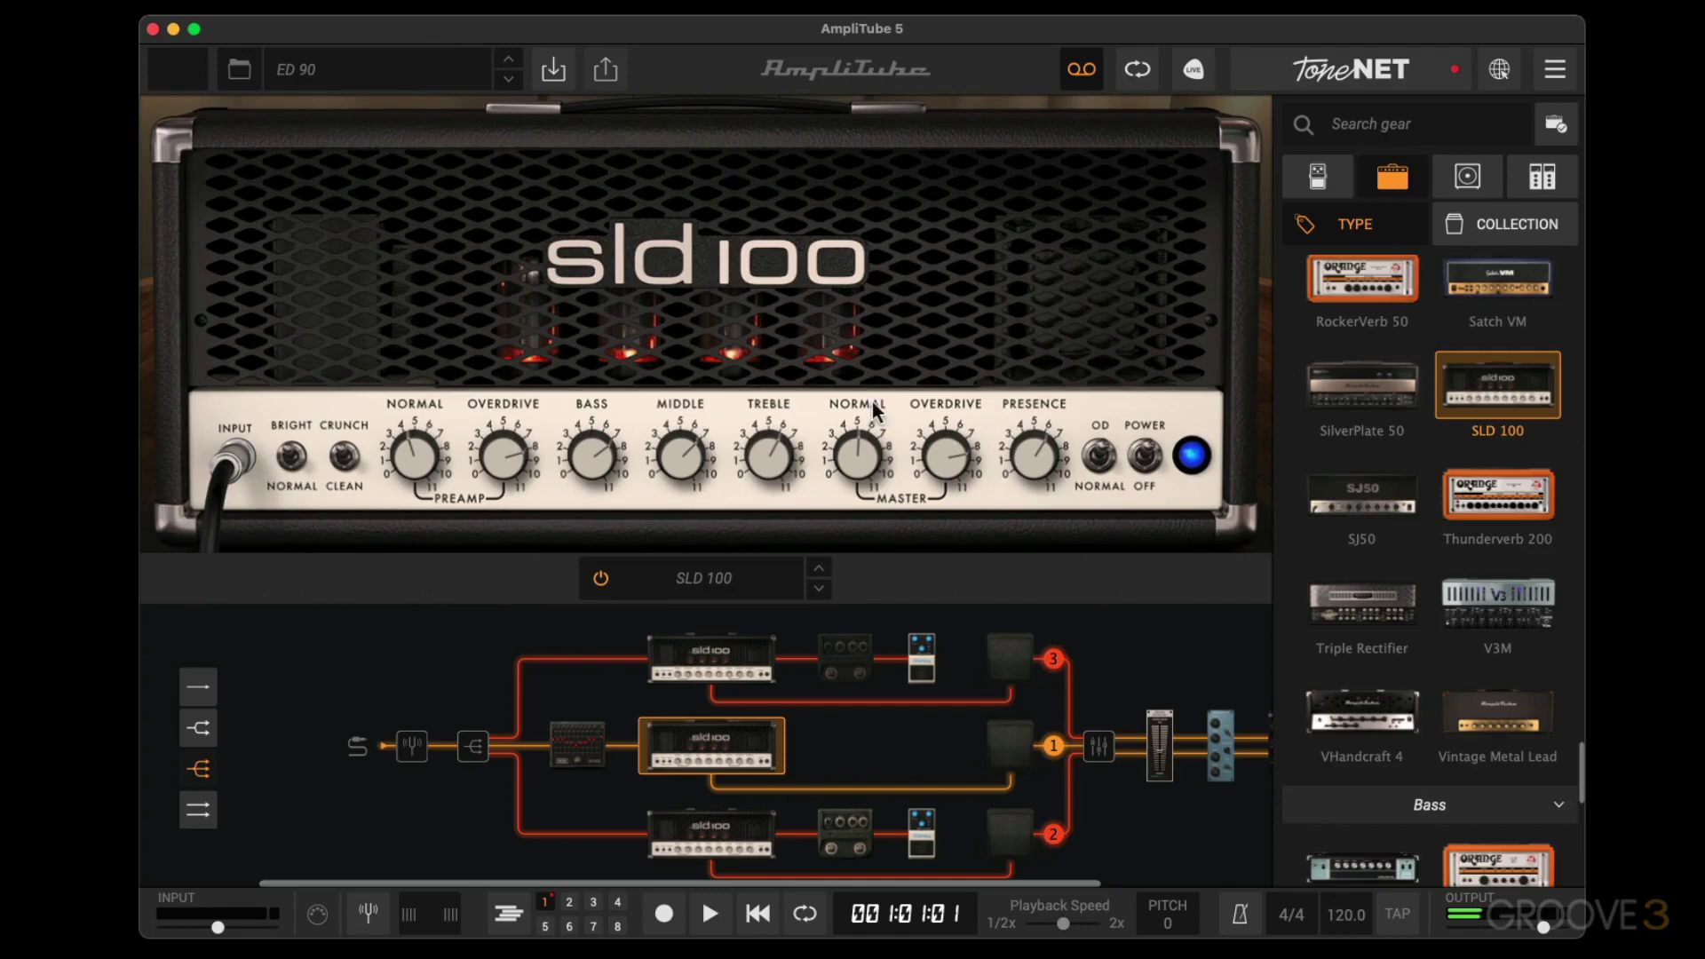
Inspect the output 1 cabinet, then compare the bottom and middle SLD 100 amp heads.
left_click(1011, 750)
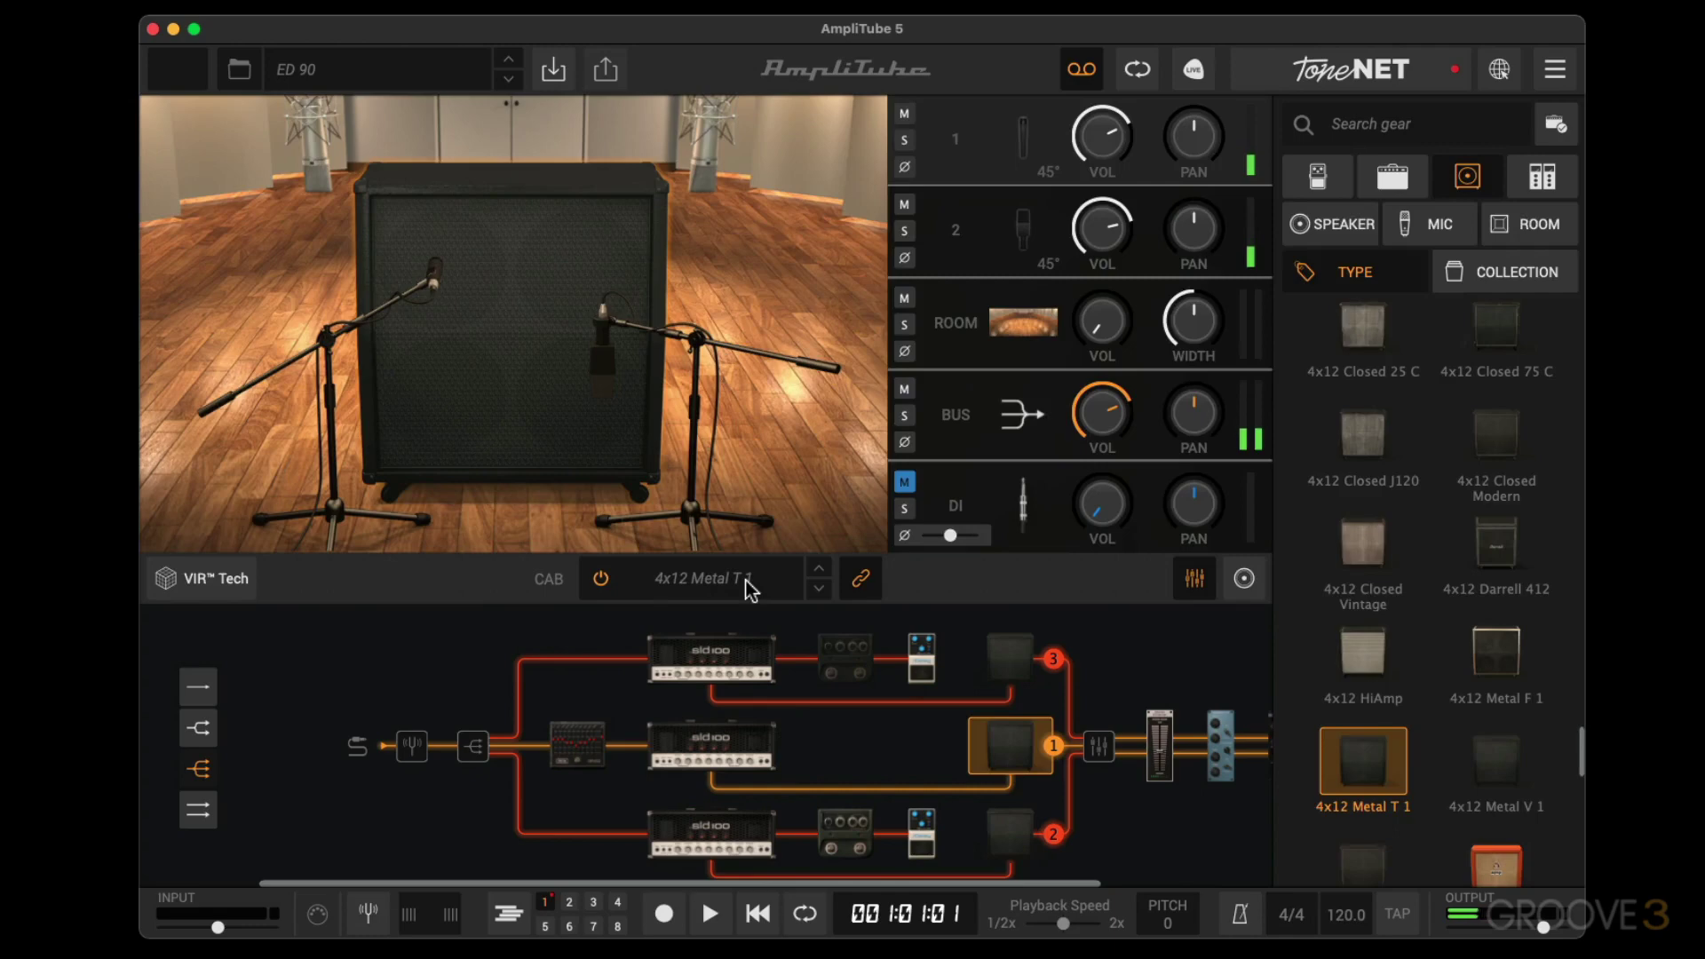
left_click(703, 839)
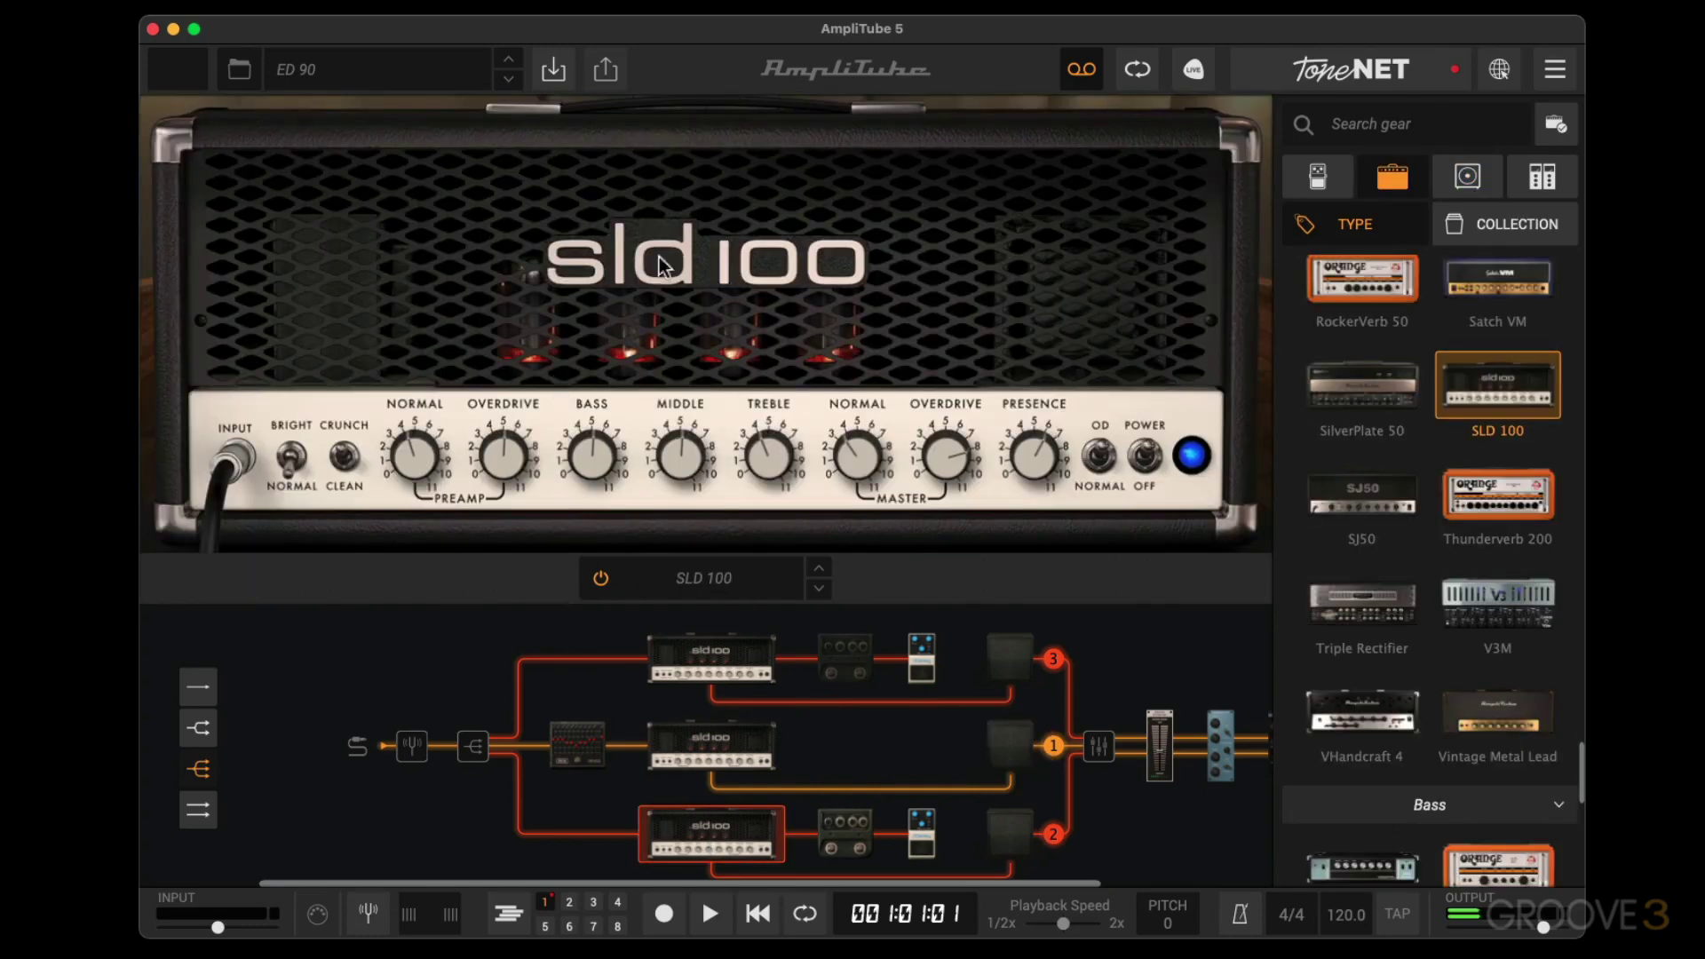
left_click(687, 741)
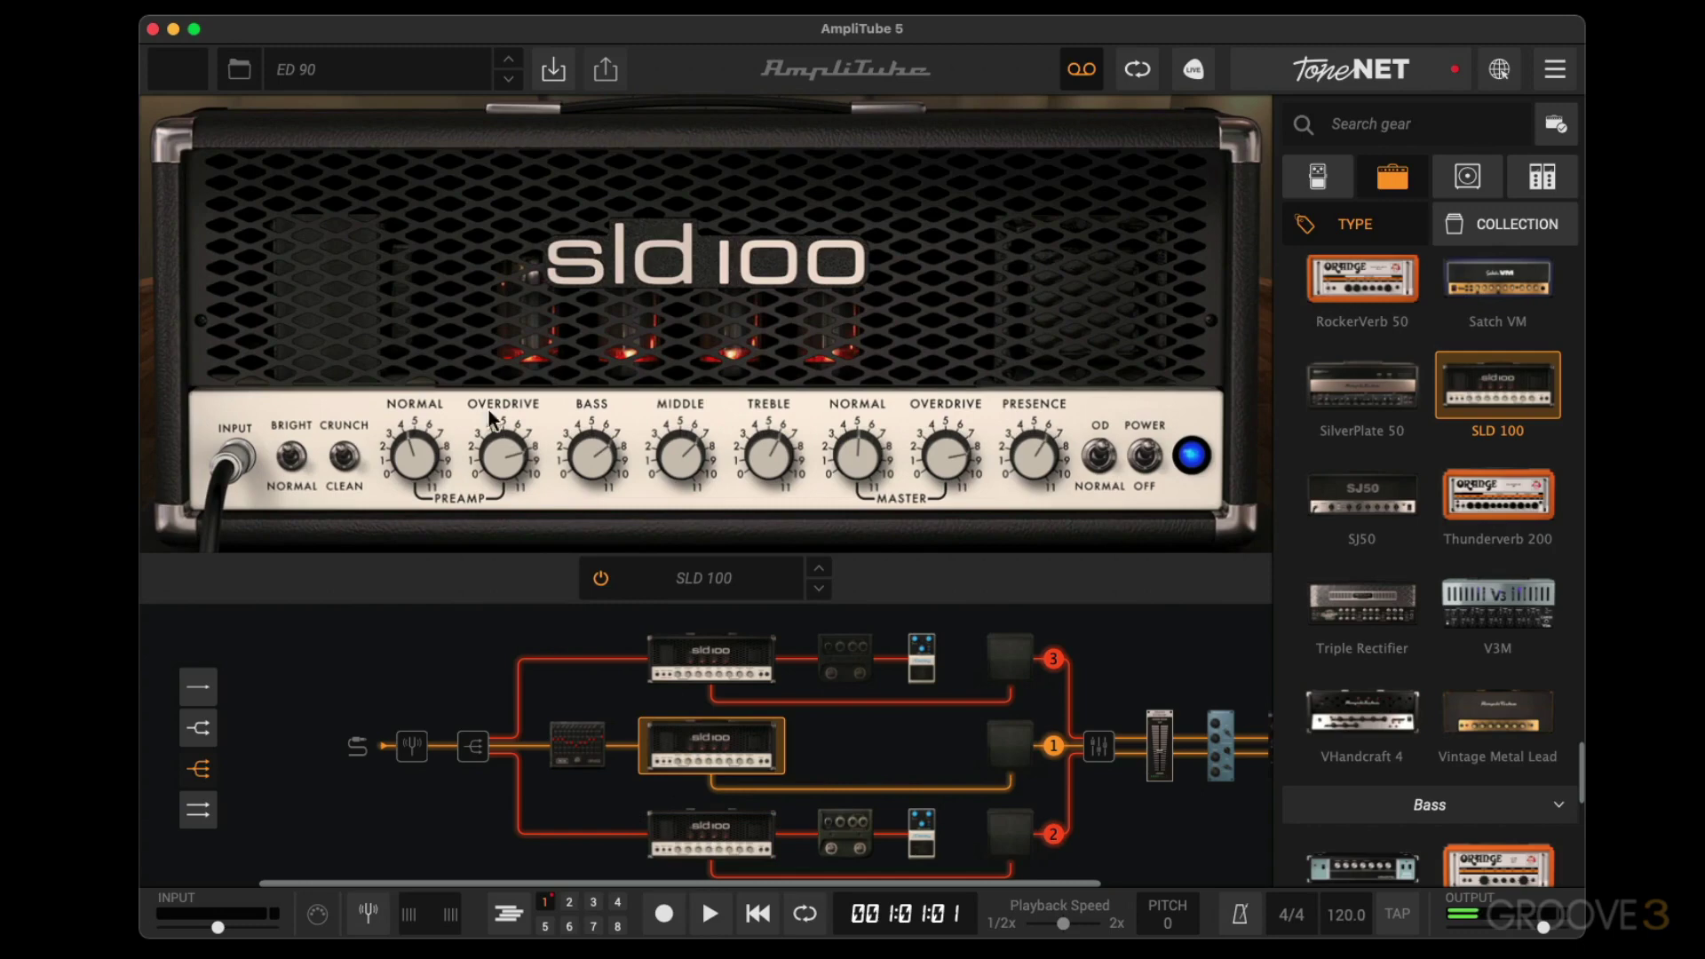
left_click(723, 832)
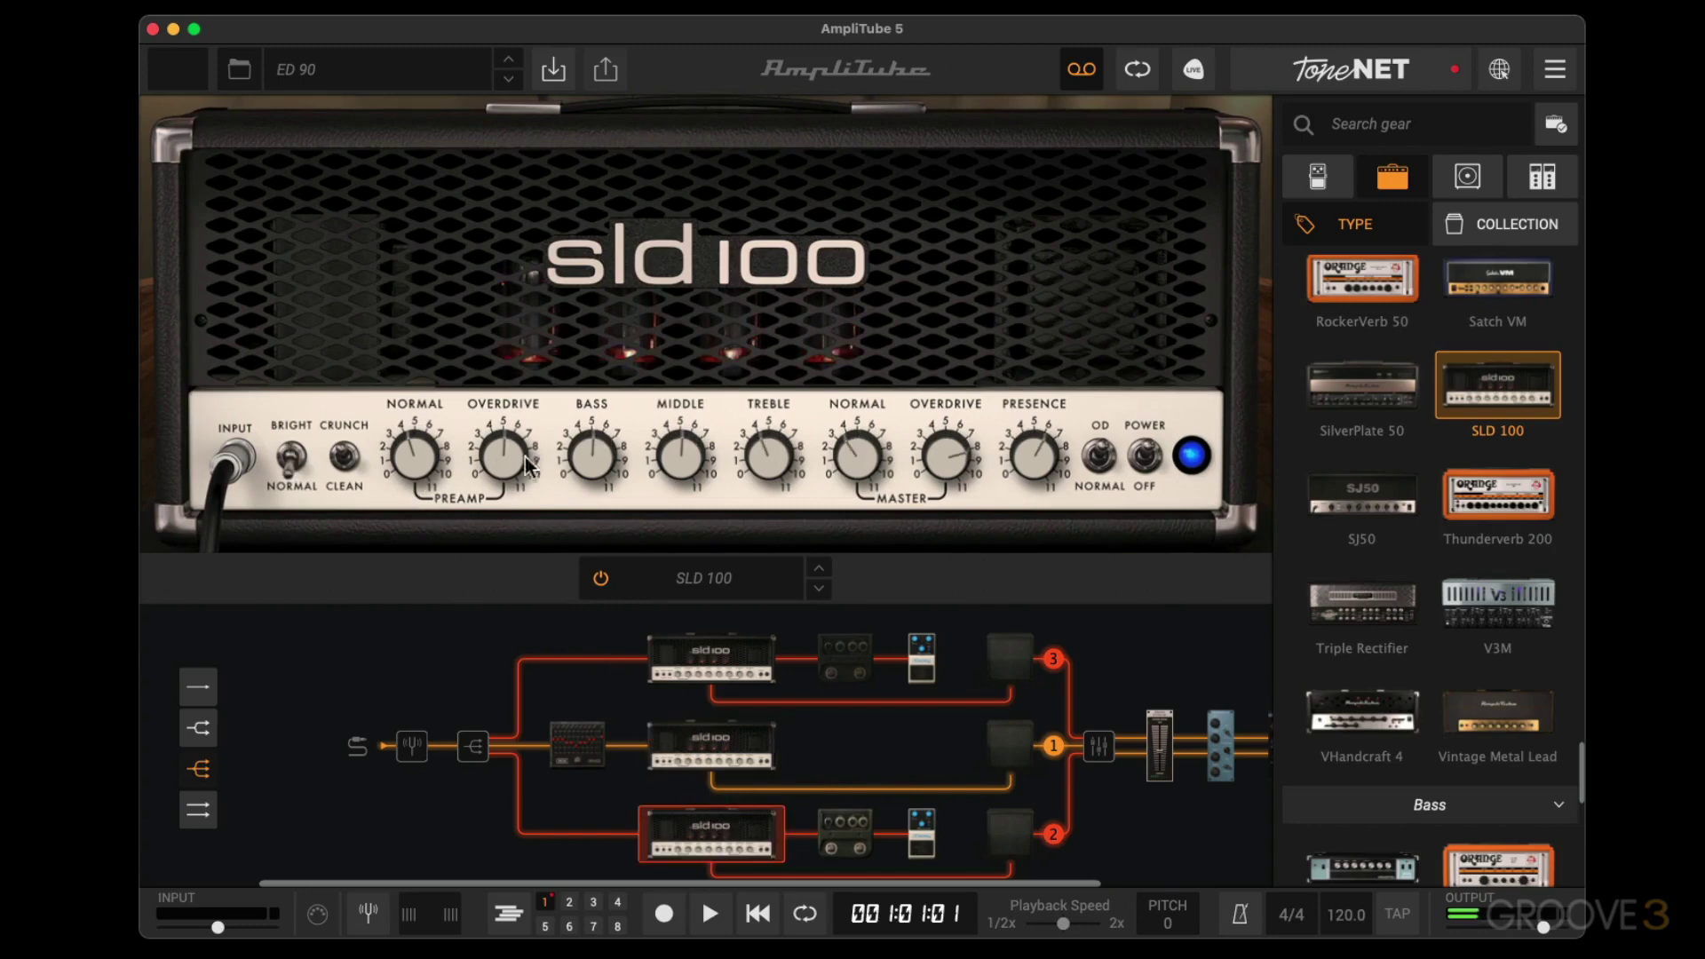
Inspect the bottom path's Chorus-1 and delay rack, then the top path's SLD 100 and delay.
left_click(841, 824)
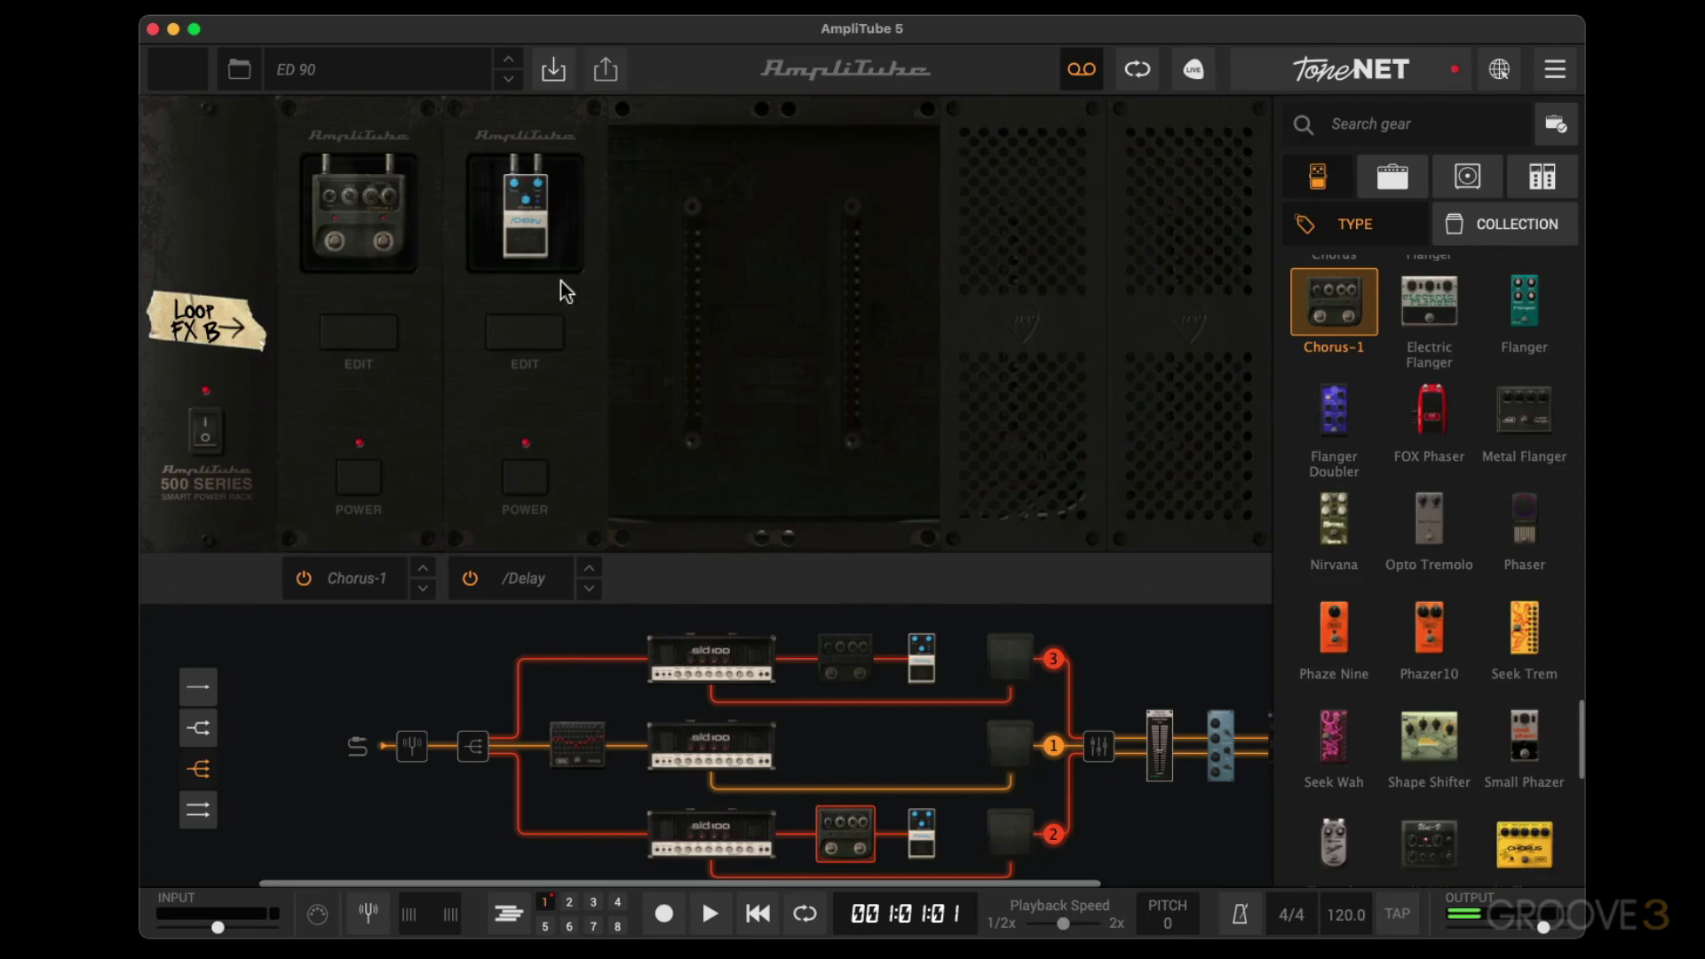
left_click(352, 330)
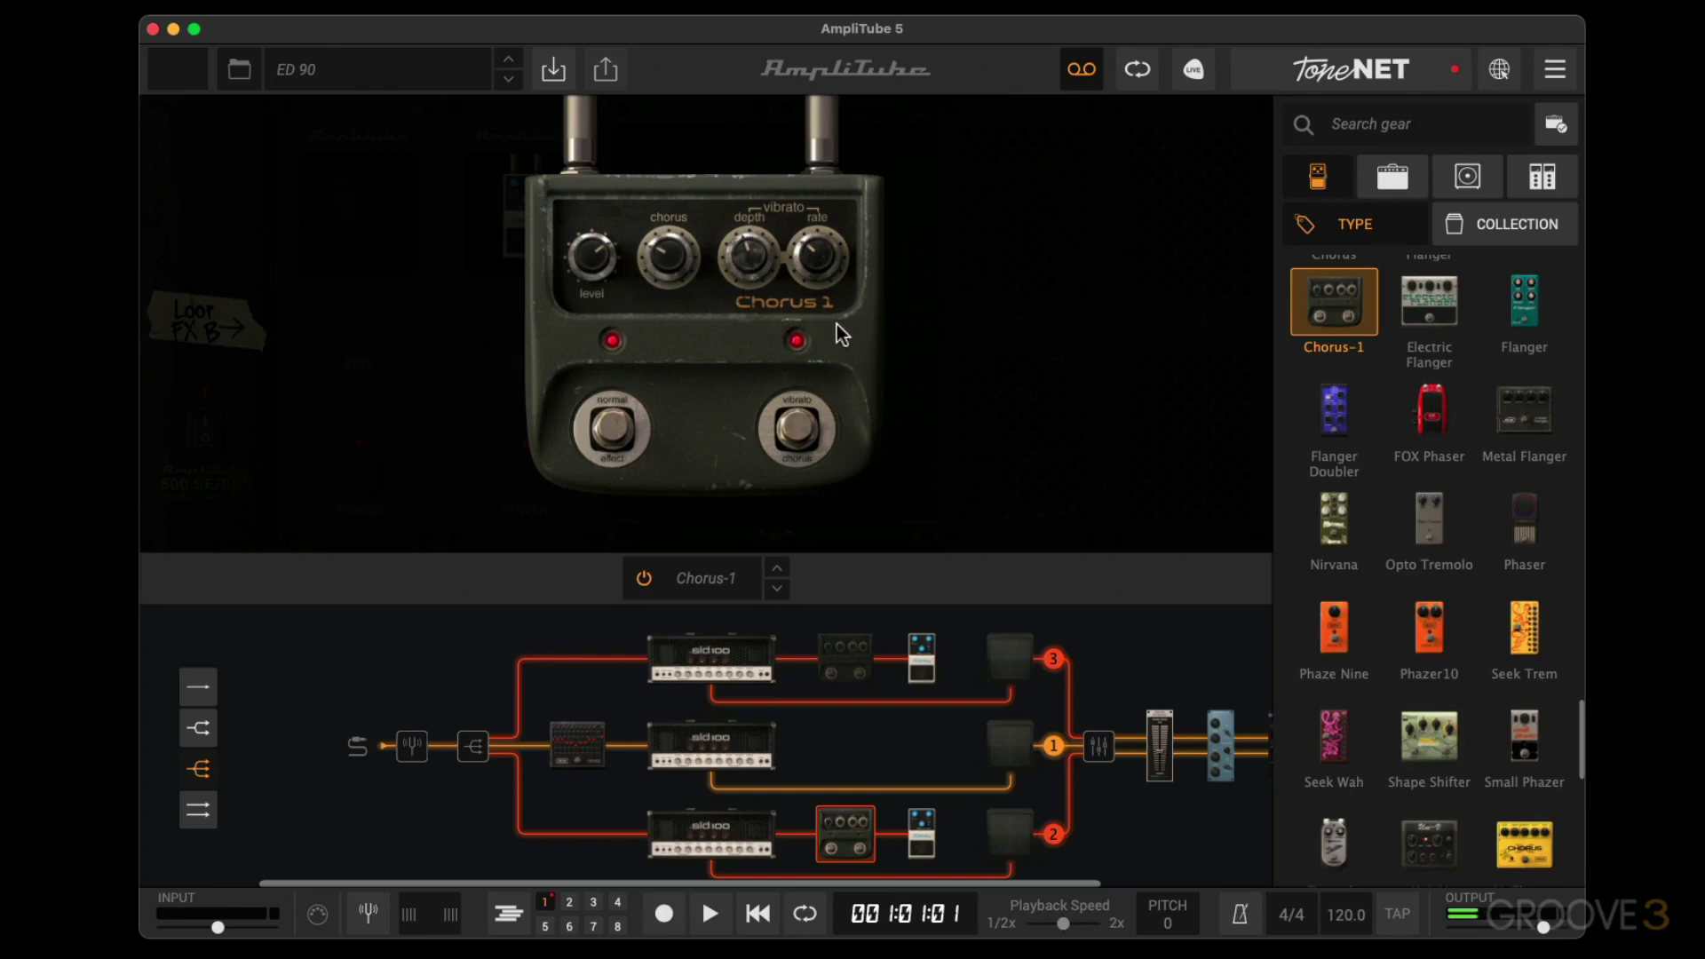
left_click(927, 836)
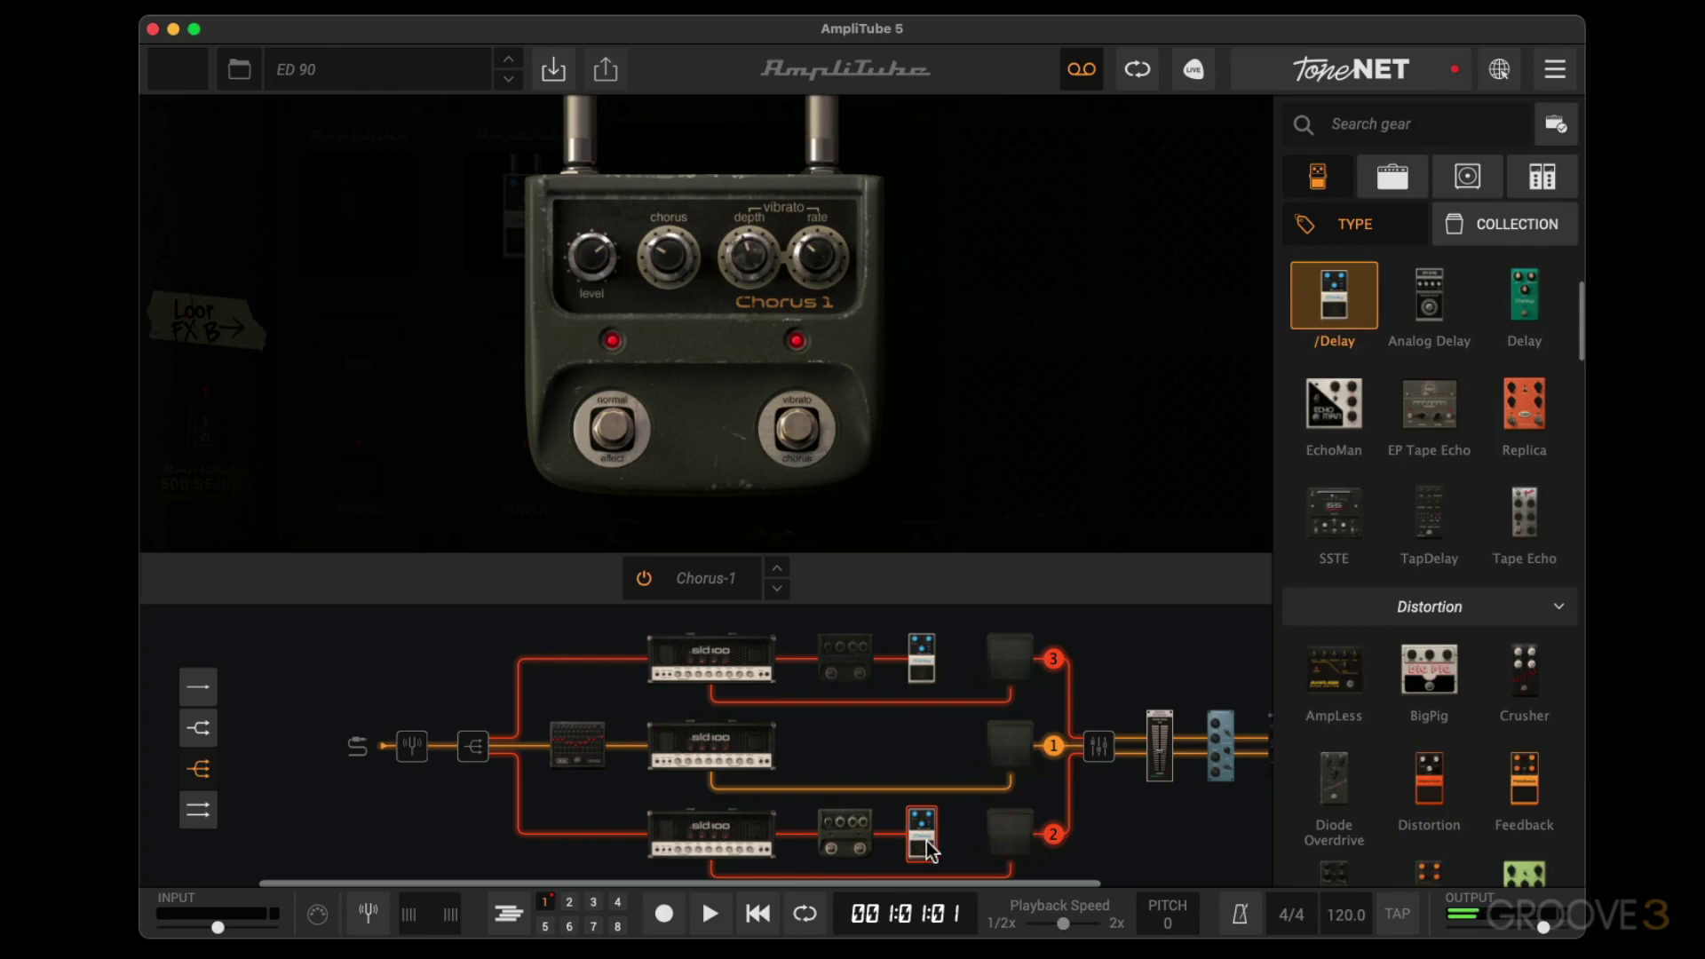
left_click(723, 654)
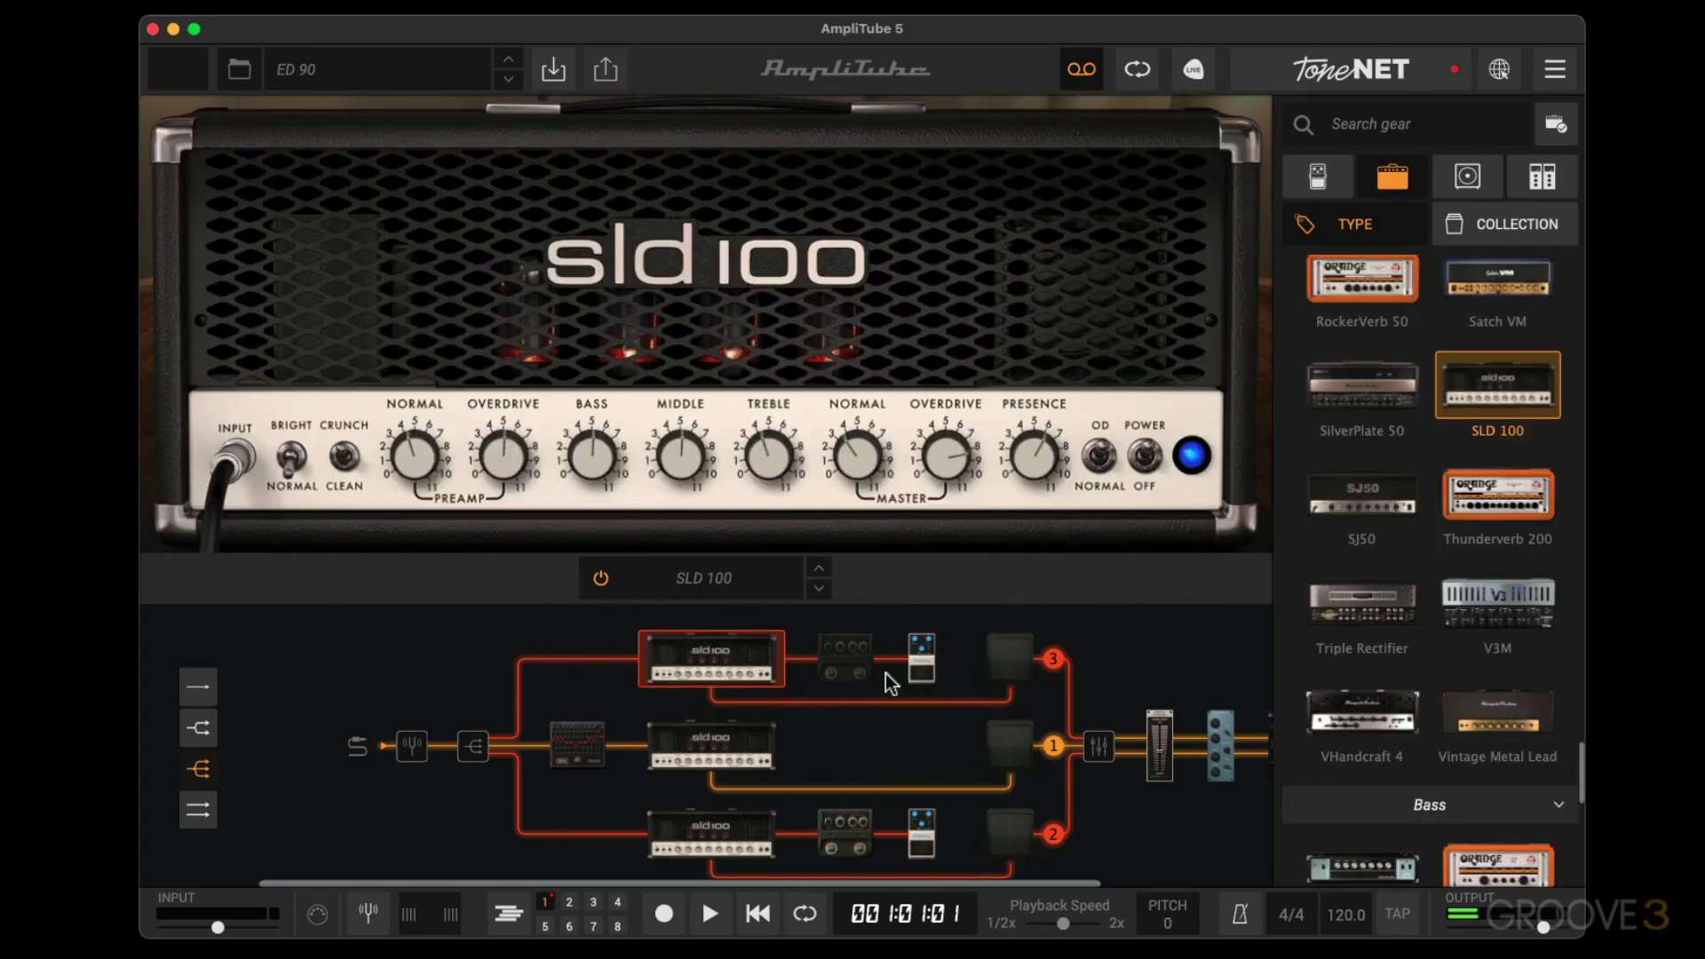
left_click(920, 664)
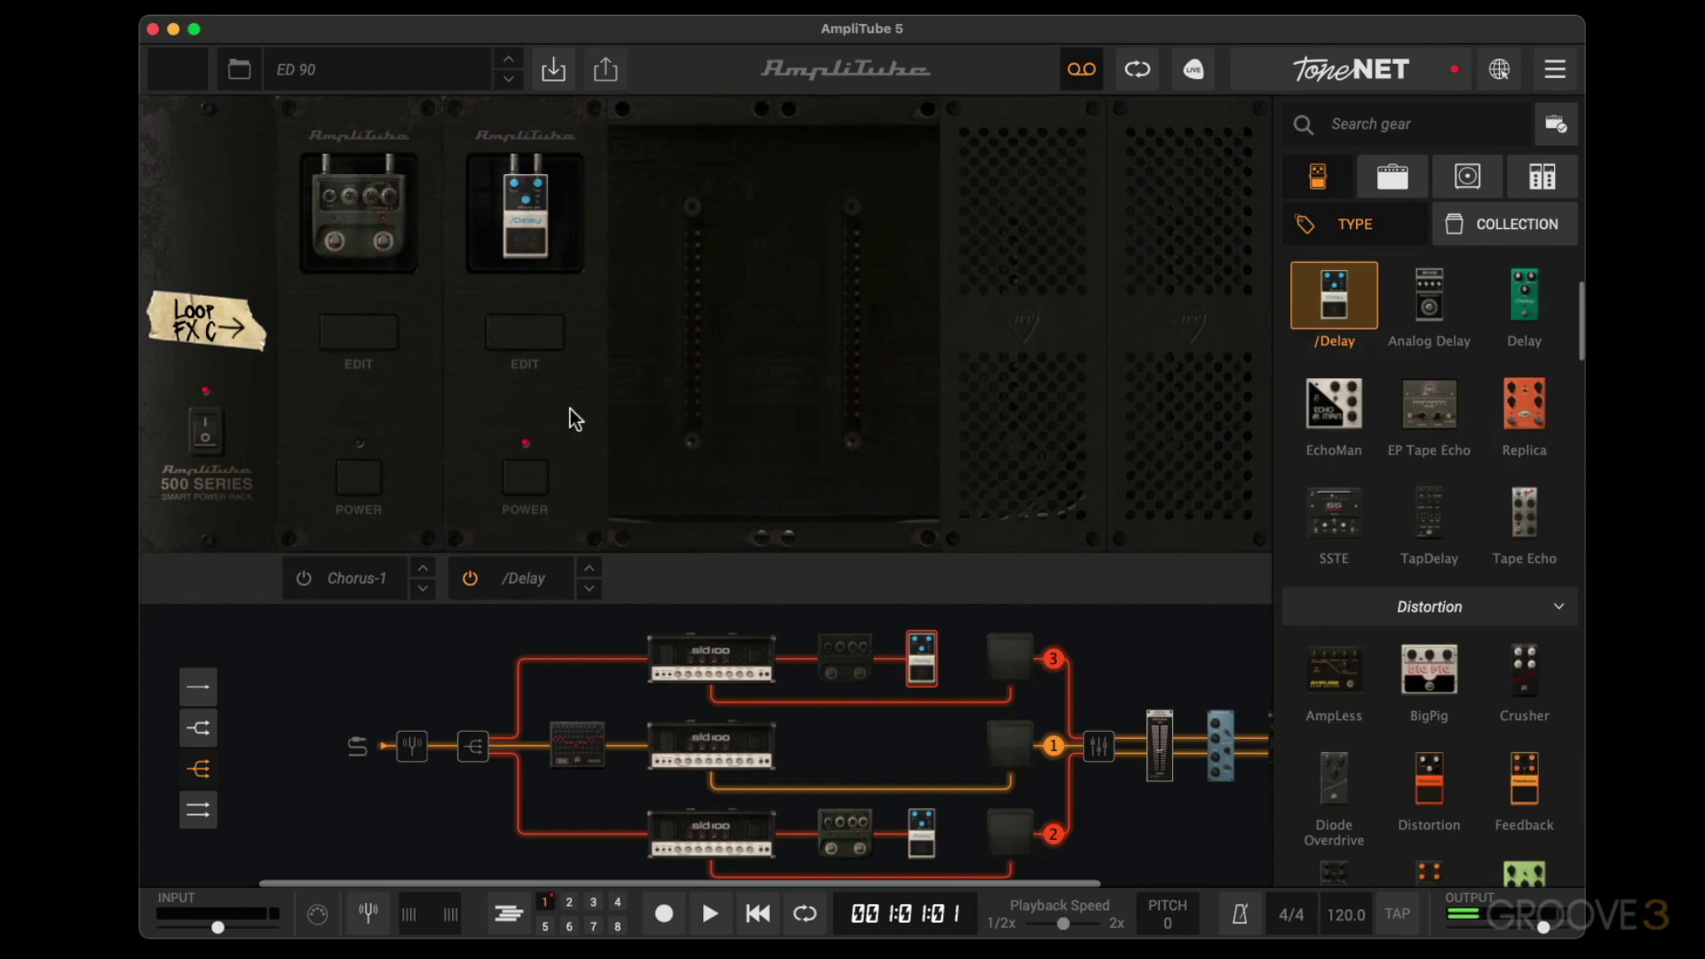
Review the top, middle and bottom cabinets' mic setups, ending on the middle 4x12 Metal T 1.
left_click(1008, 659)
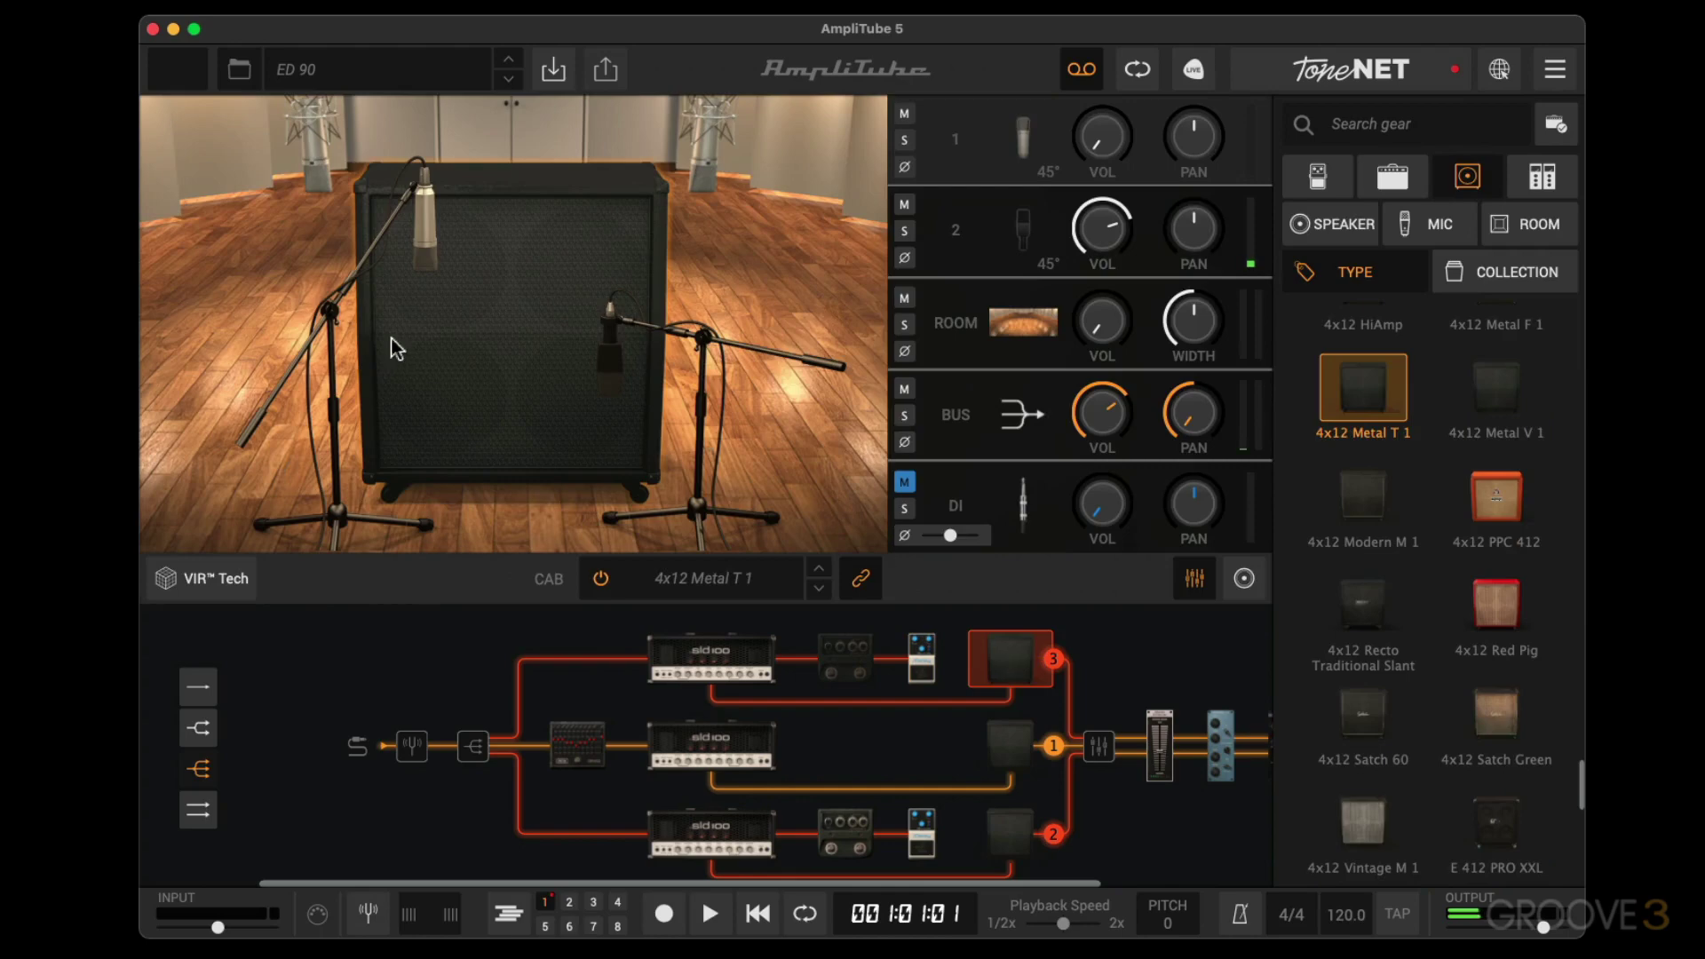
left_click(1004, 749)
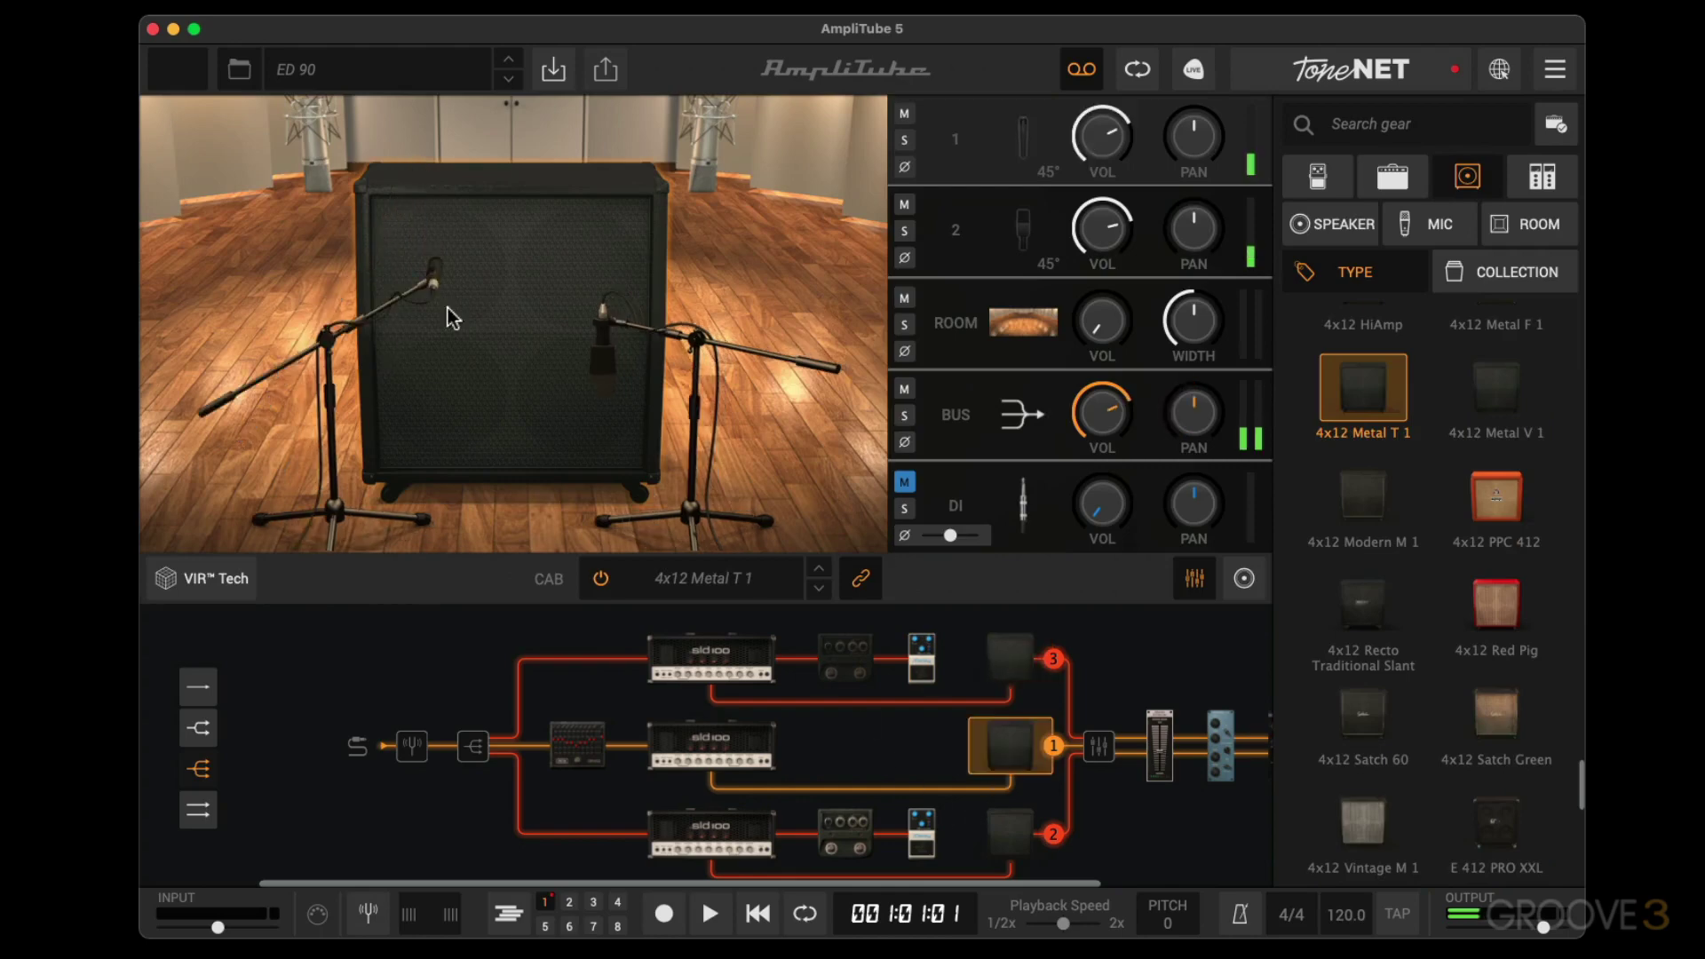
left_click(1028, 839)
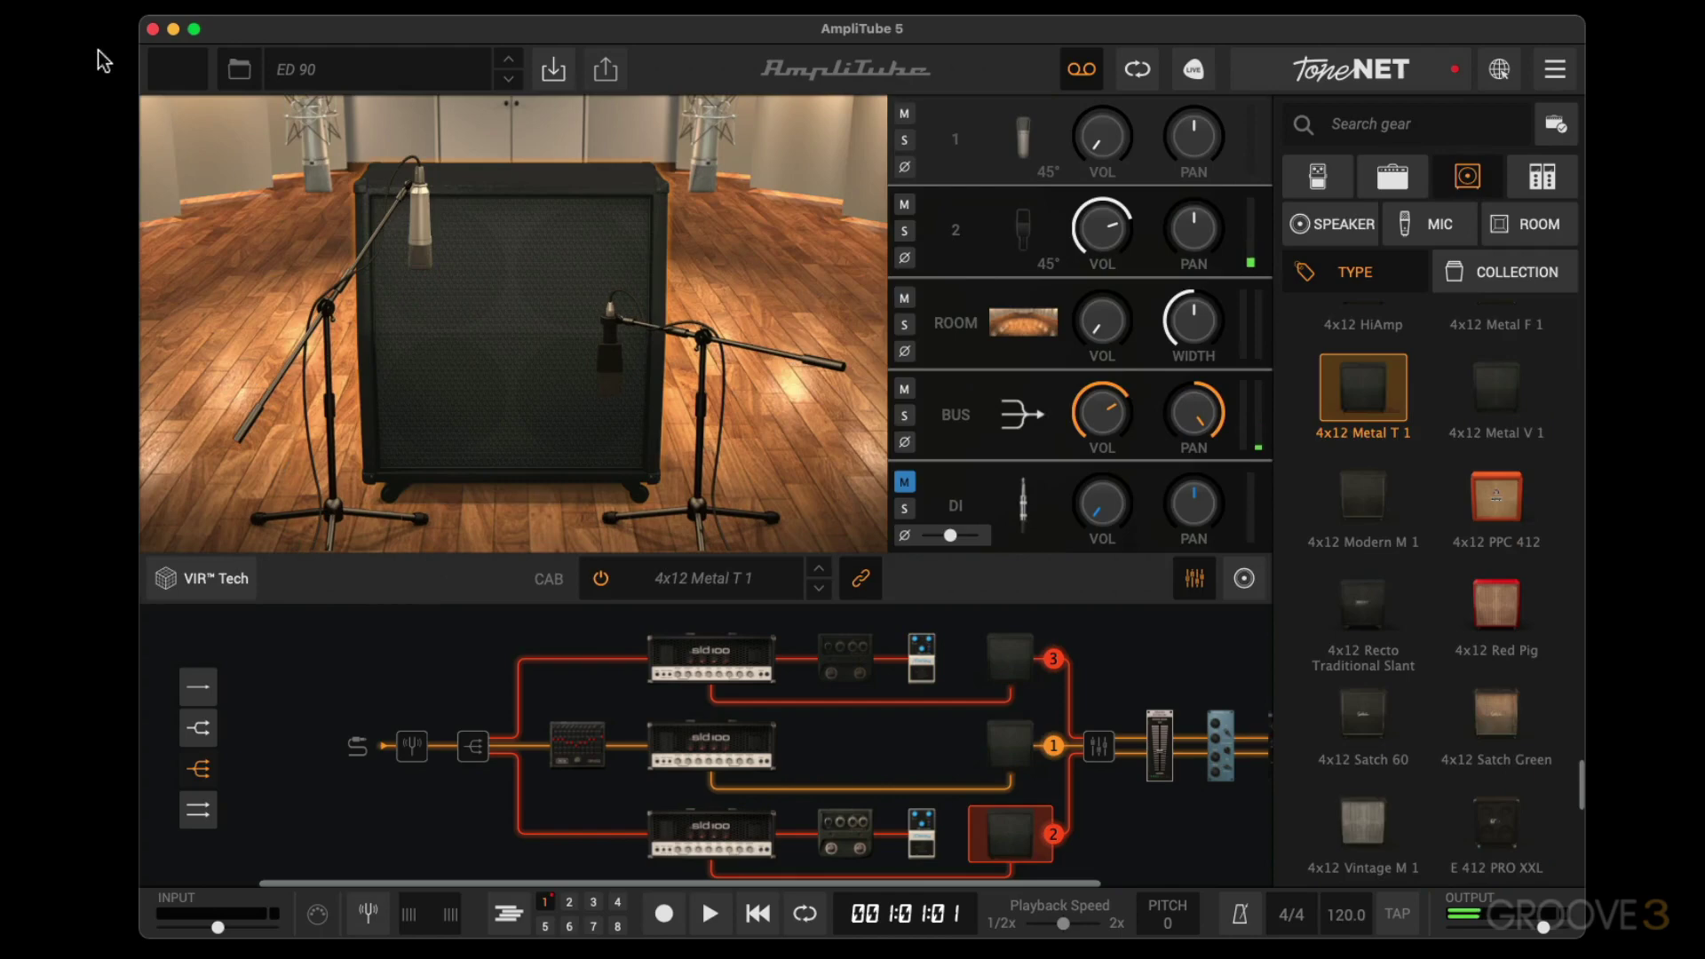
left_click(1028, 672)
left_click(1014, 756)
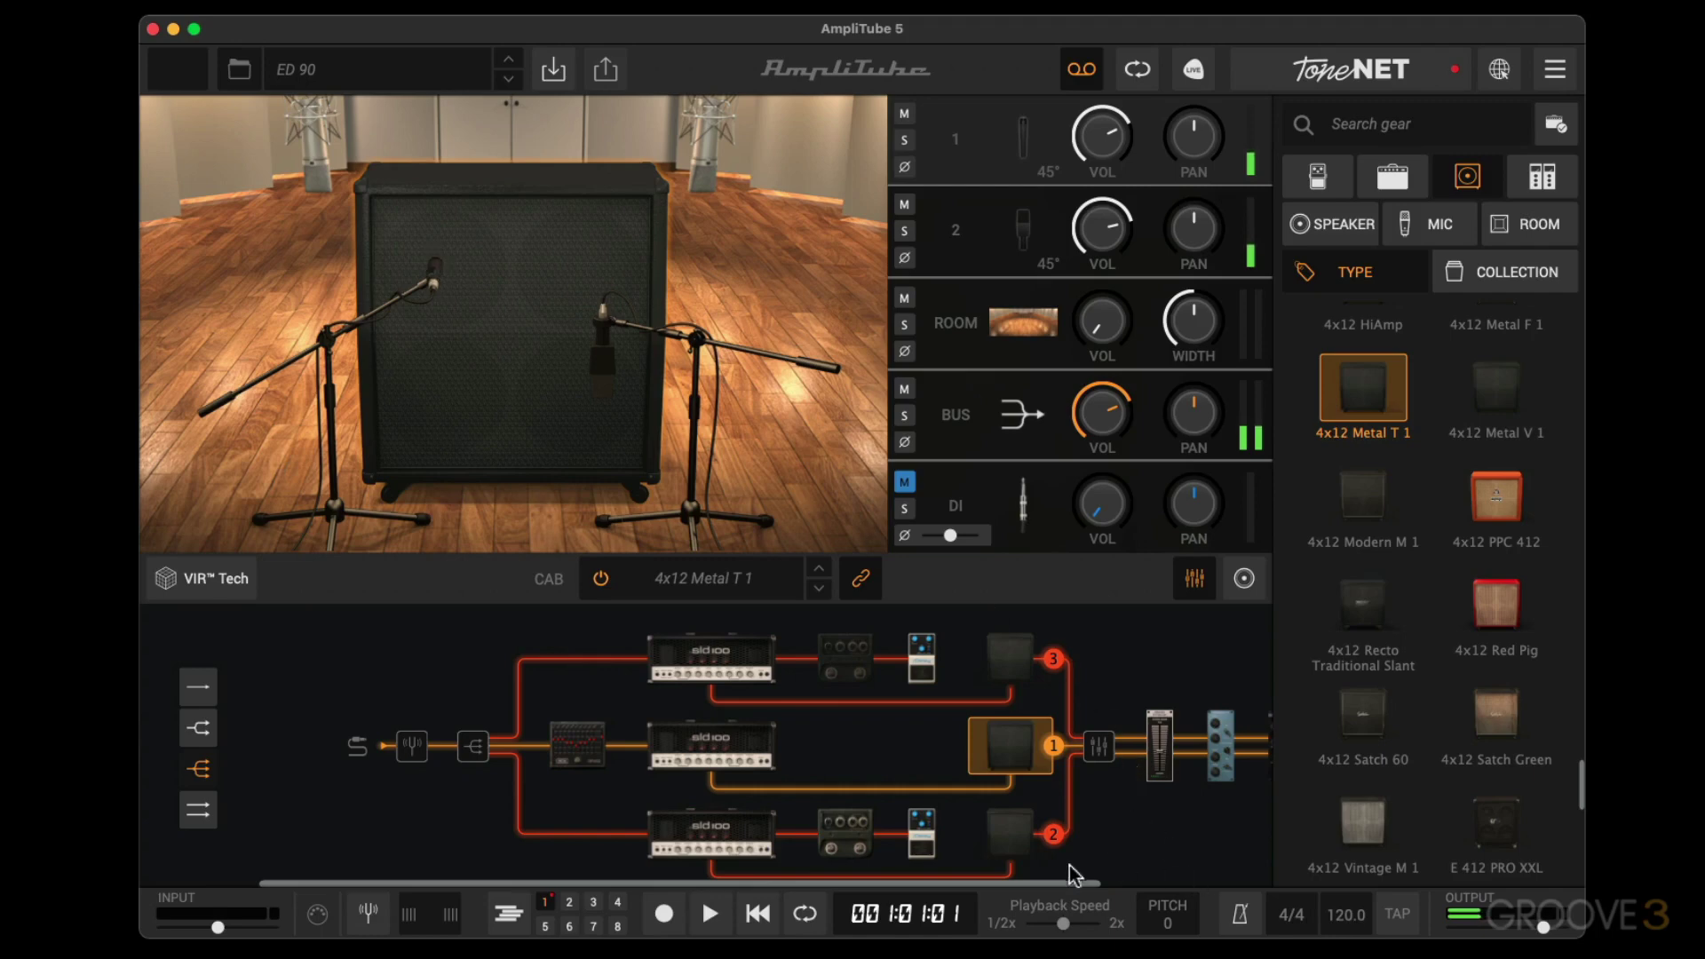
View the Stereo Enhancer in the master rack, then return to the middle SLD 100 amp.
left_click_drag(1075, 882, 1206, 881)
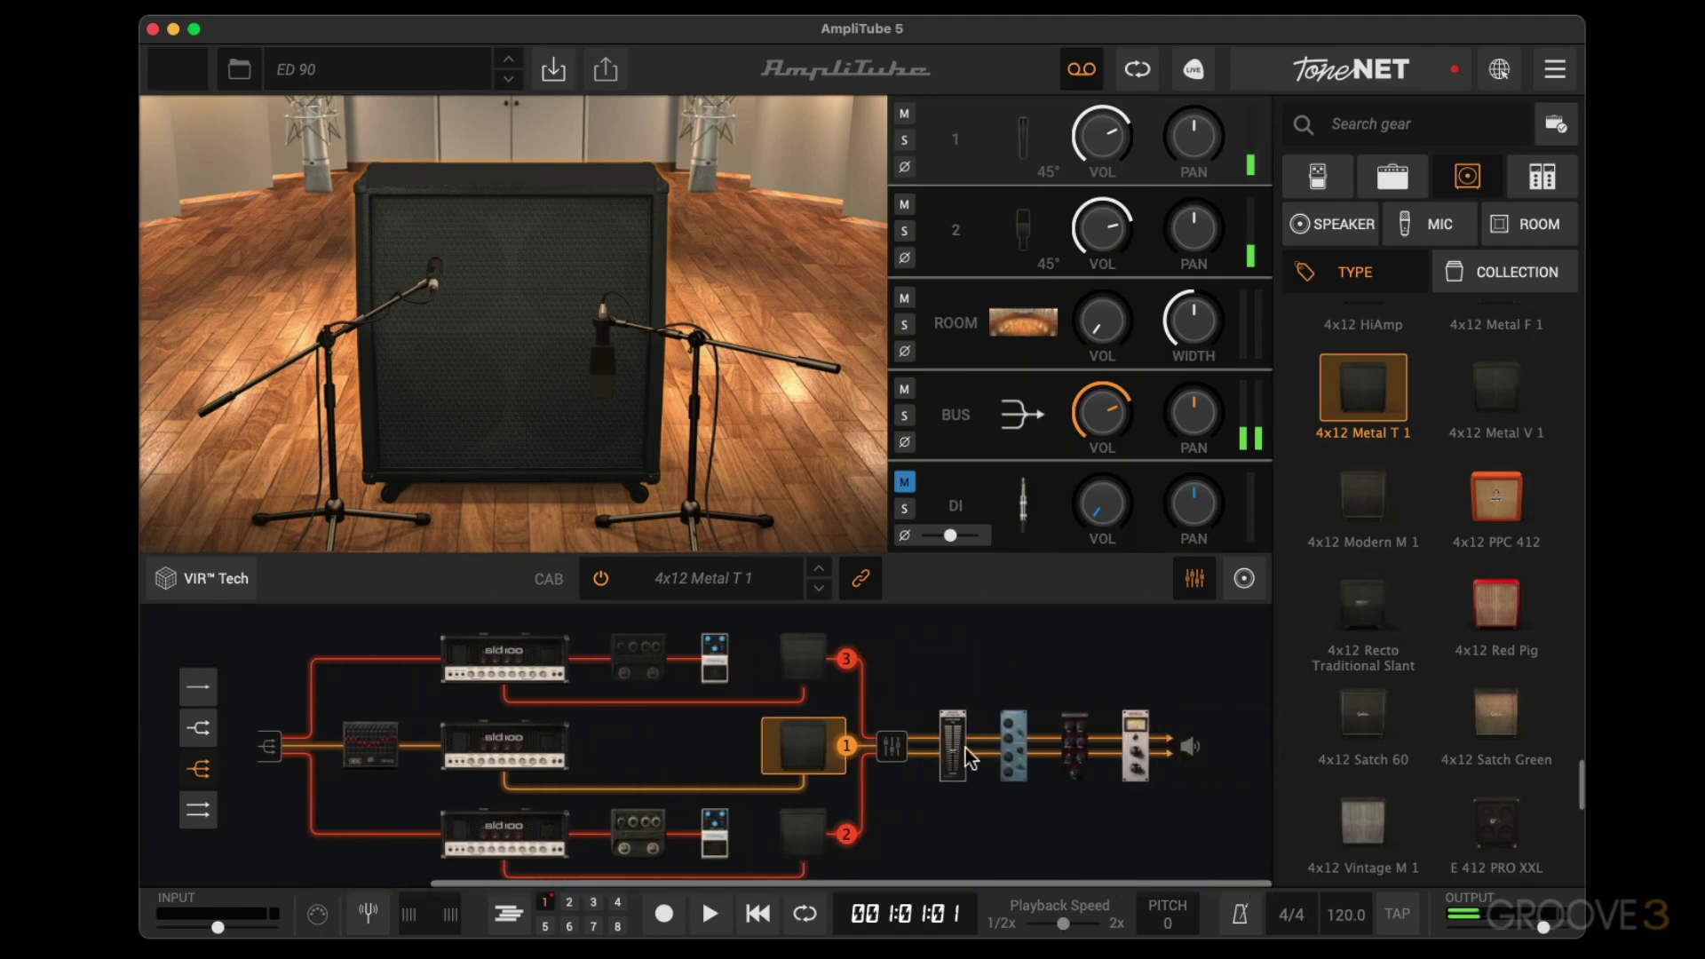
left_click(967, 748)
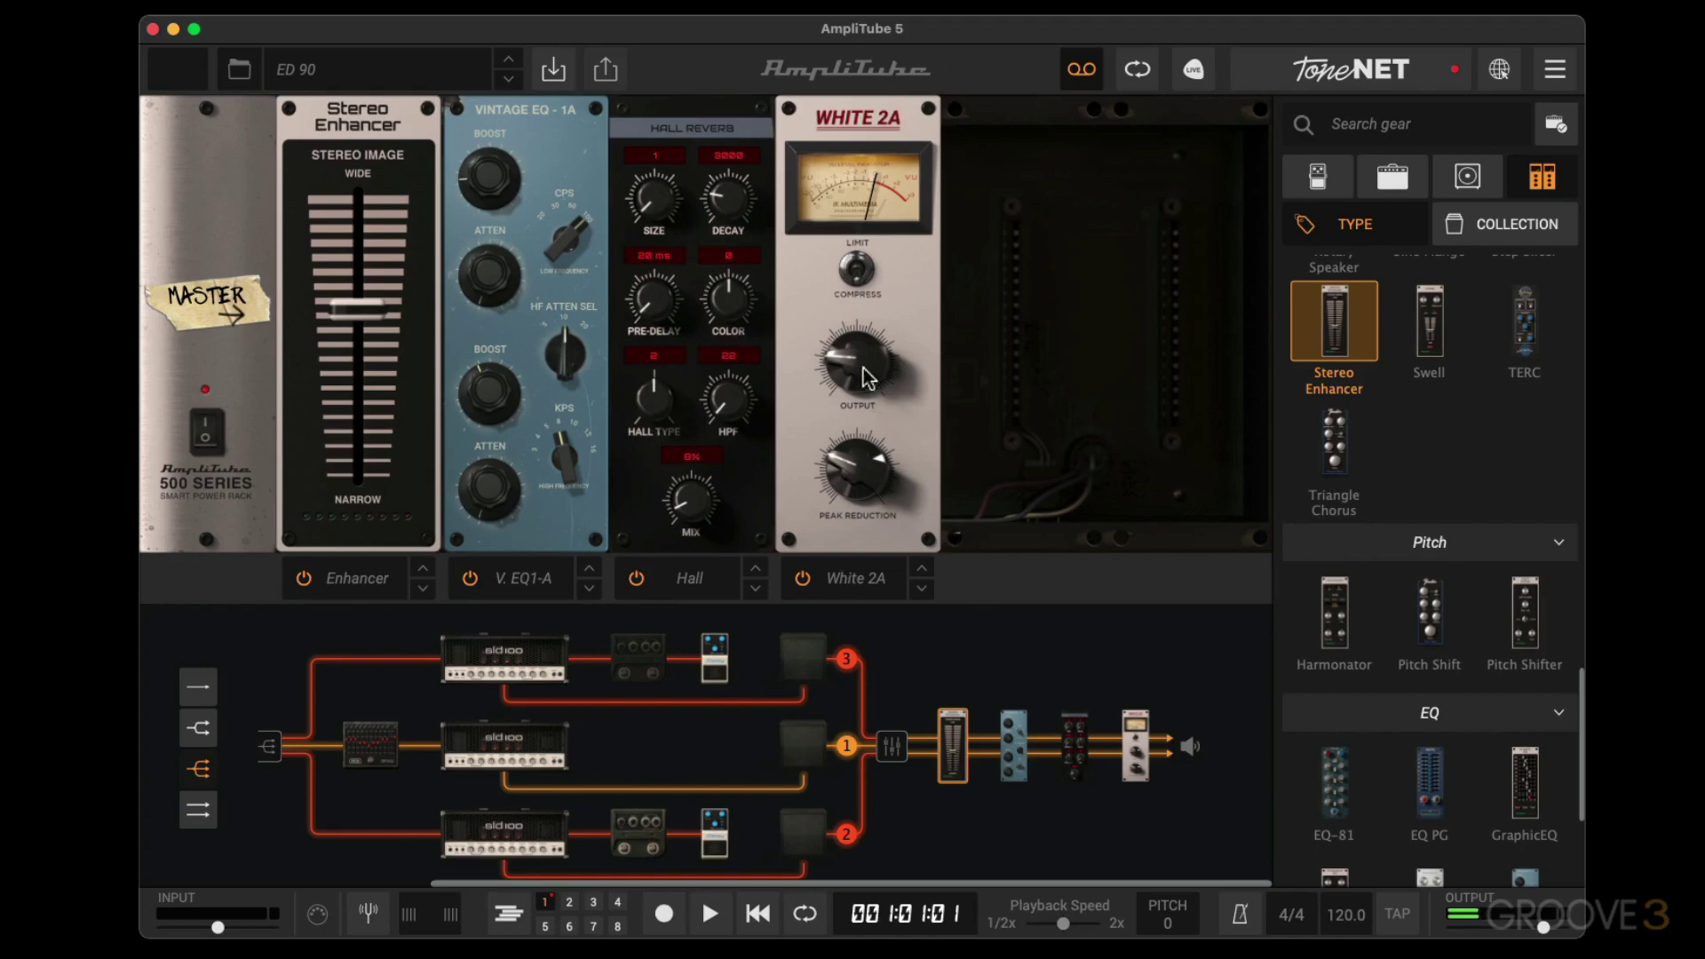
left_click_drag(1083, 883, 974, 886)
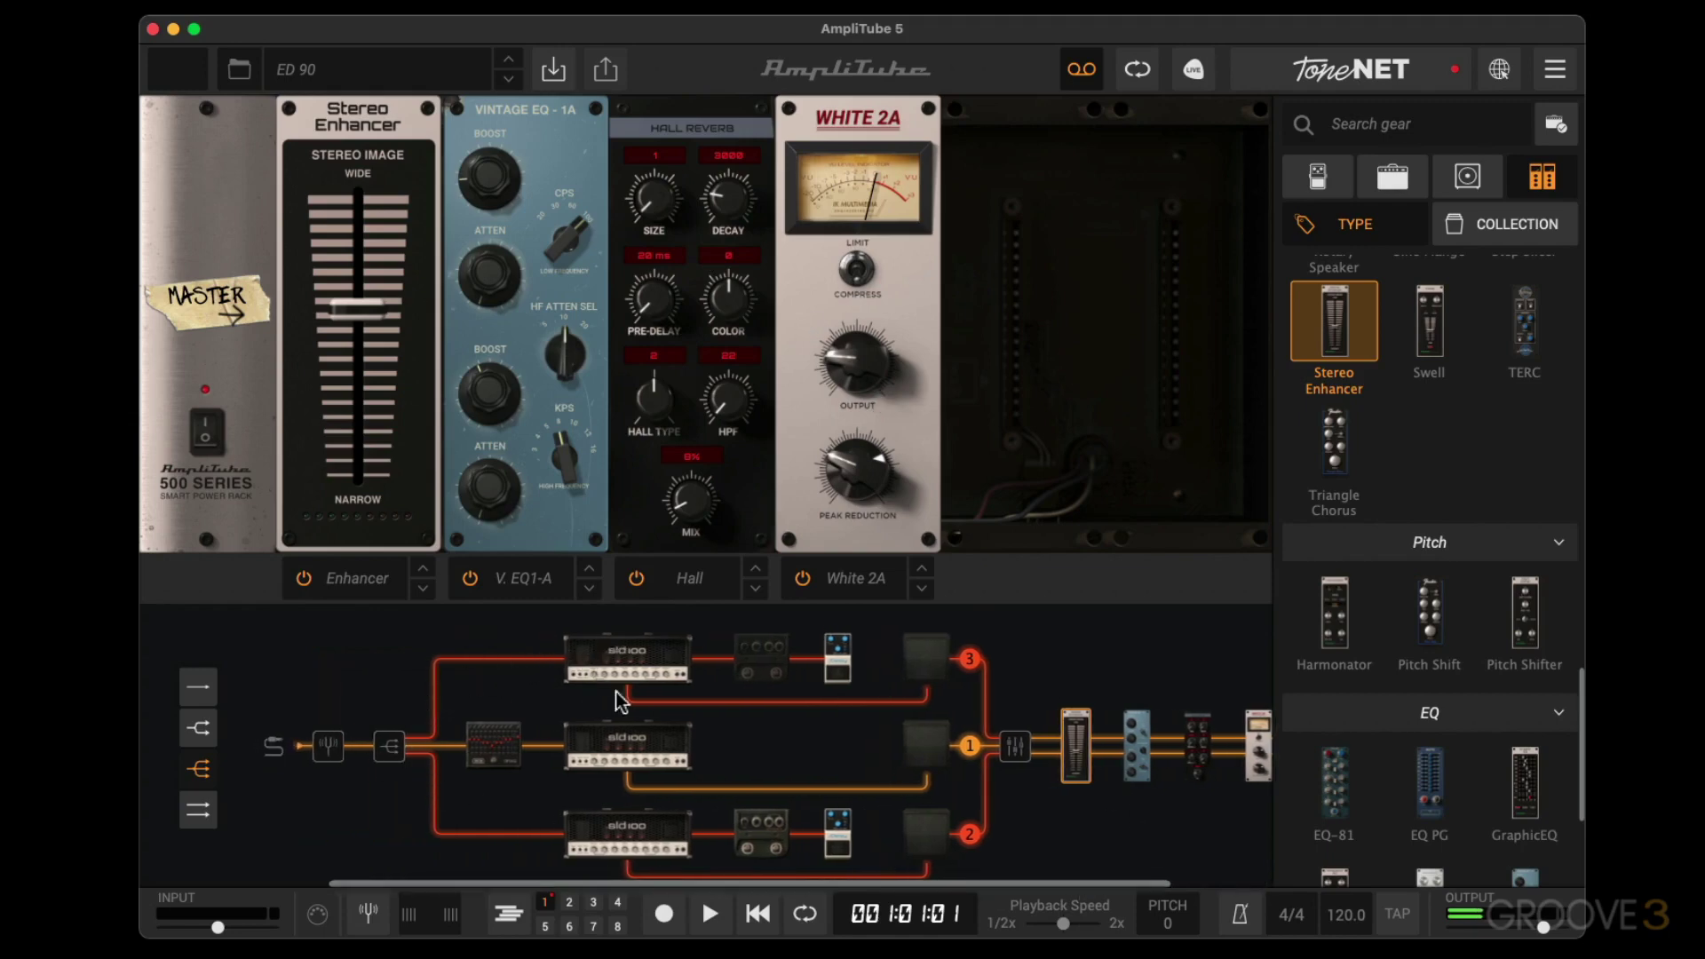
left_click(613, 734)
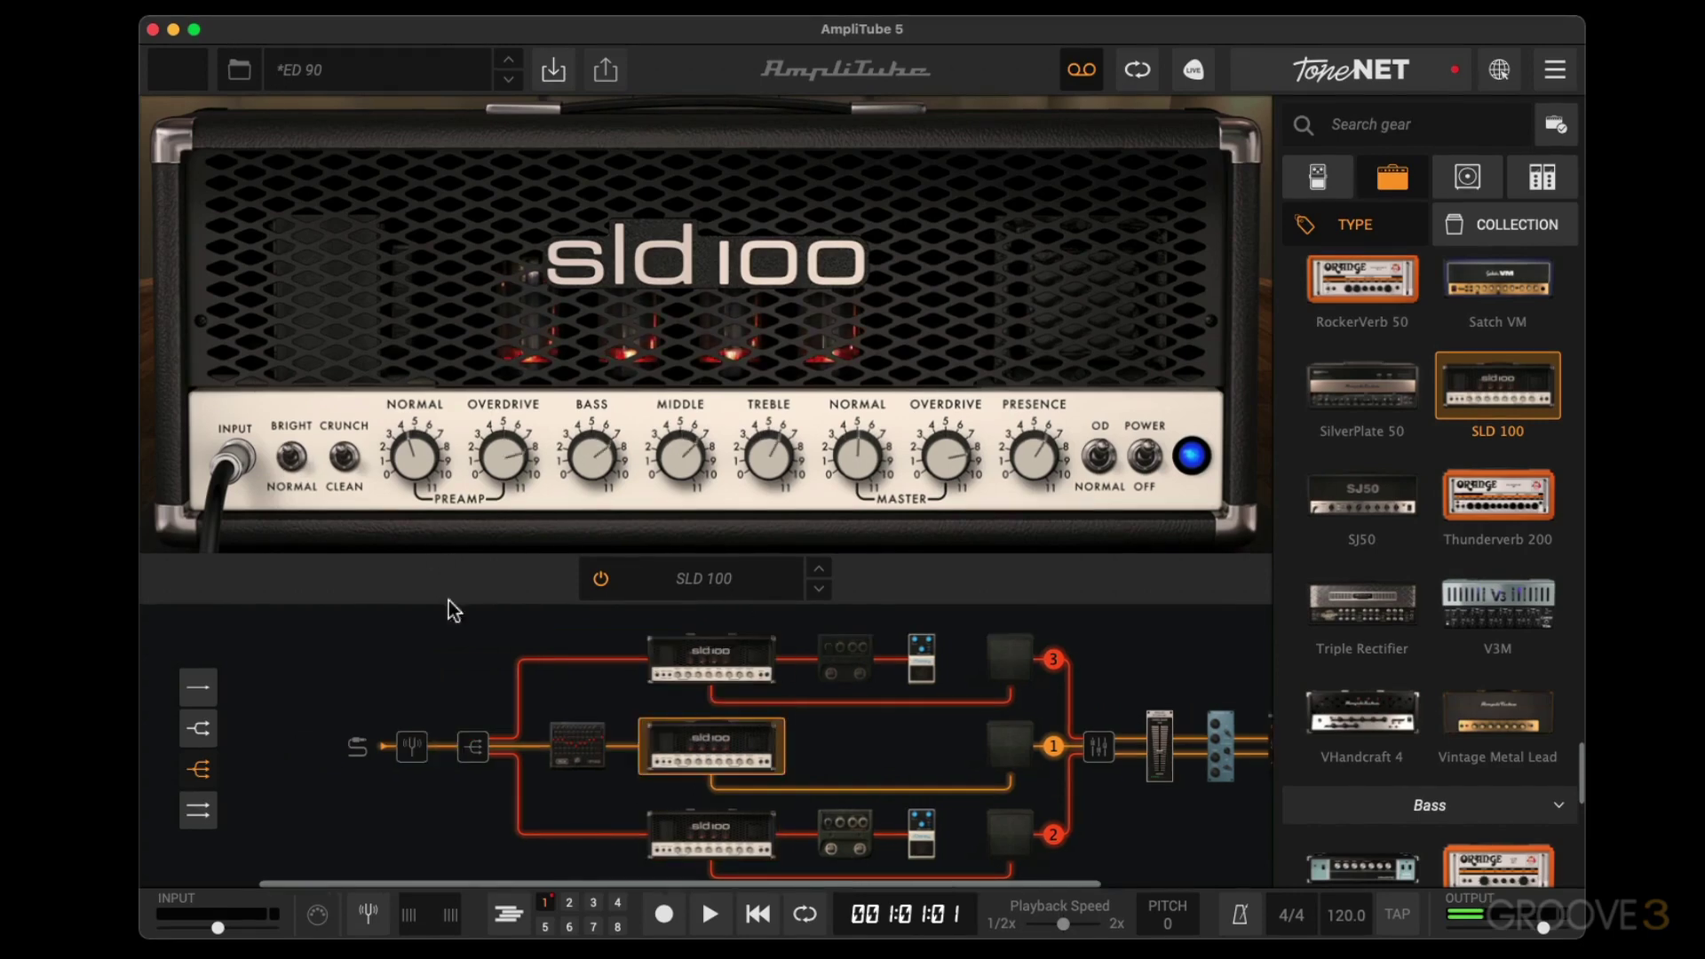
Raise the SLD 100 preamp Overdrive to 7.8.
left_click_drag(503, 458, 505, 460)
Append ' - ', the user's name and 'Edited' to the ED 90 preset name in the save settings.
left_click(553, 71)
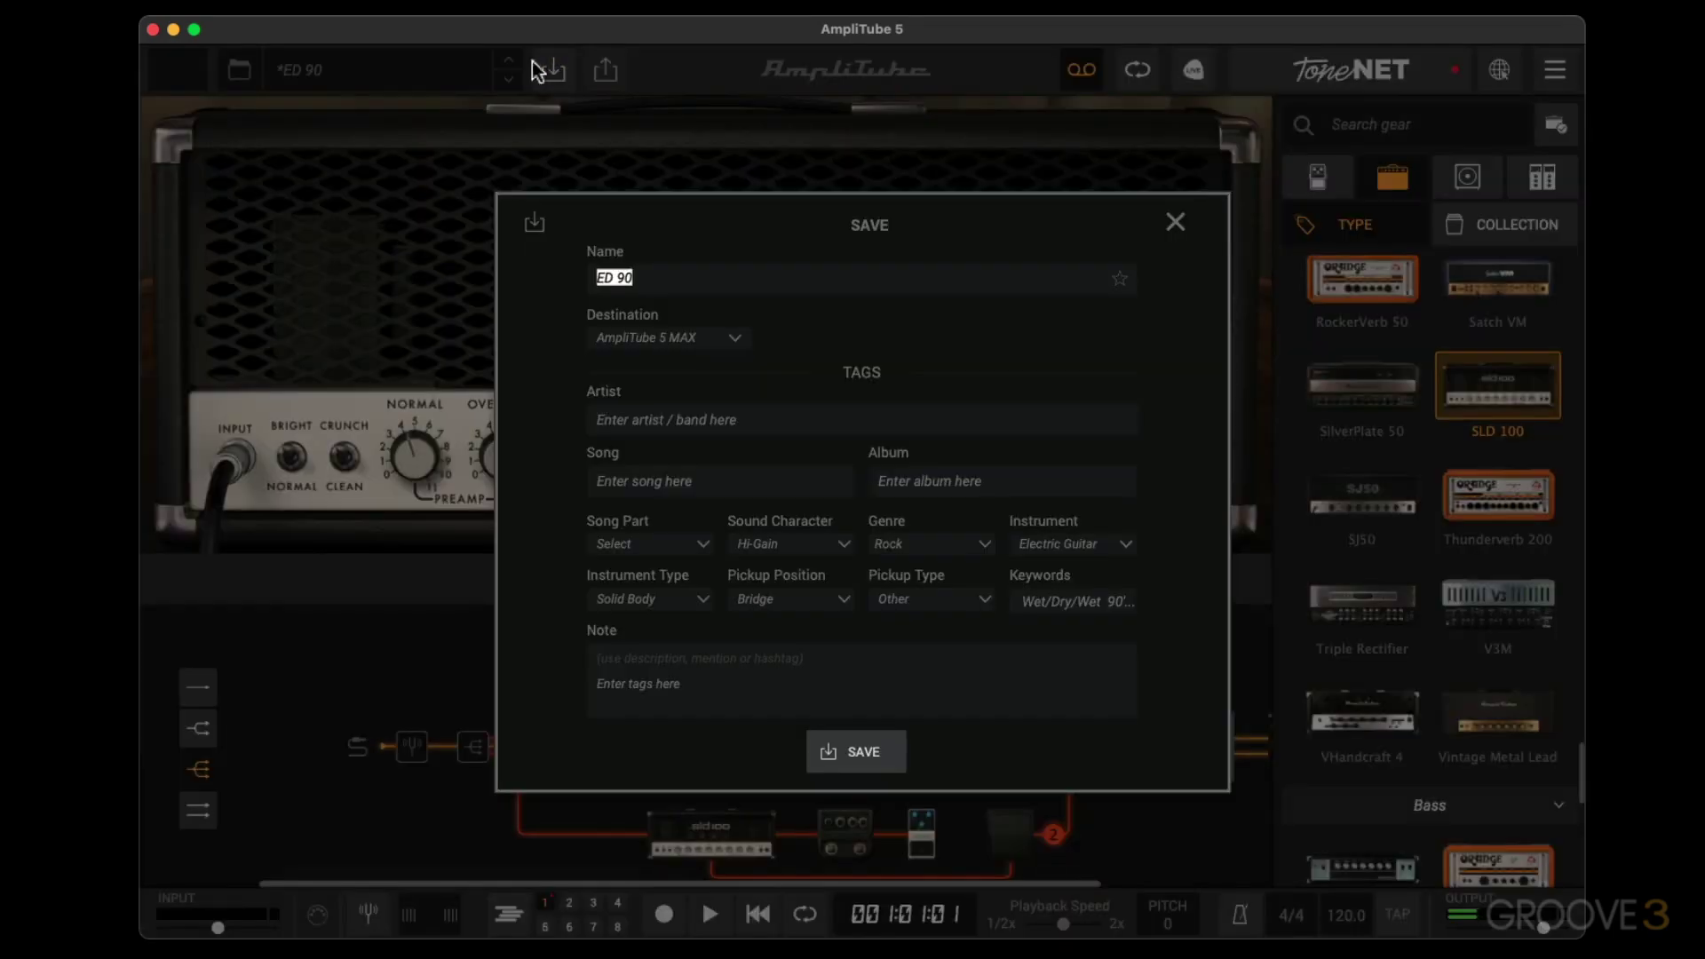
left_click(652, 278)
type("- Gary Edited")
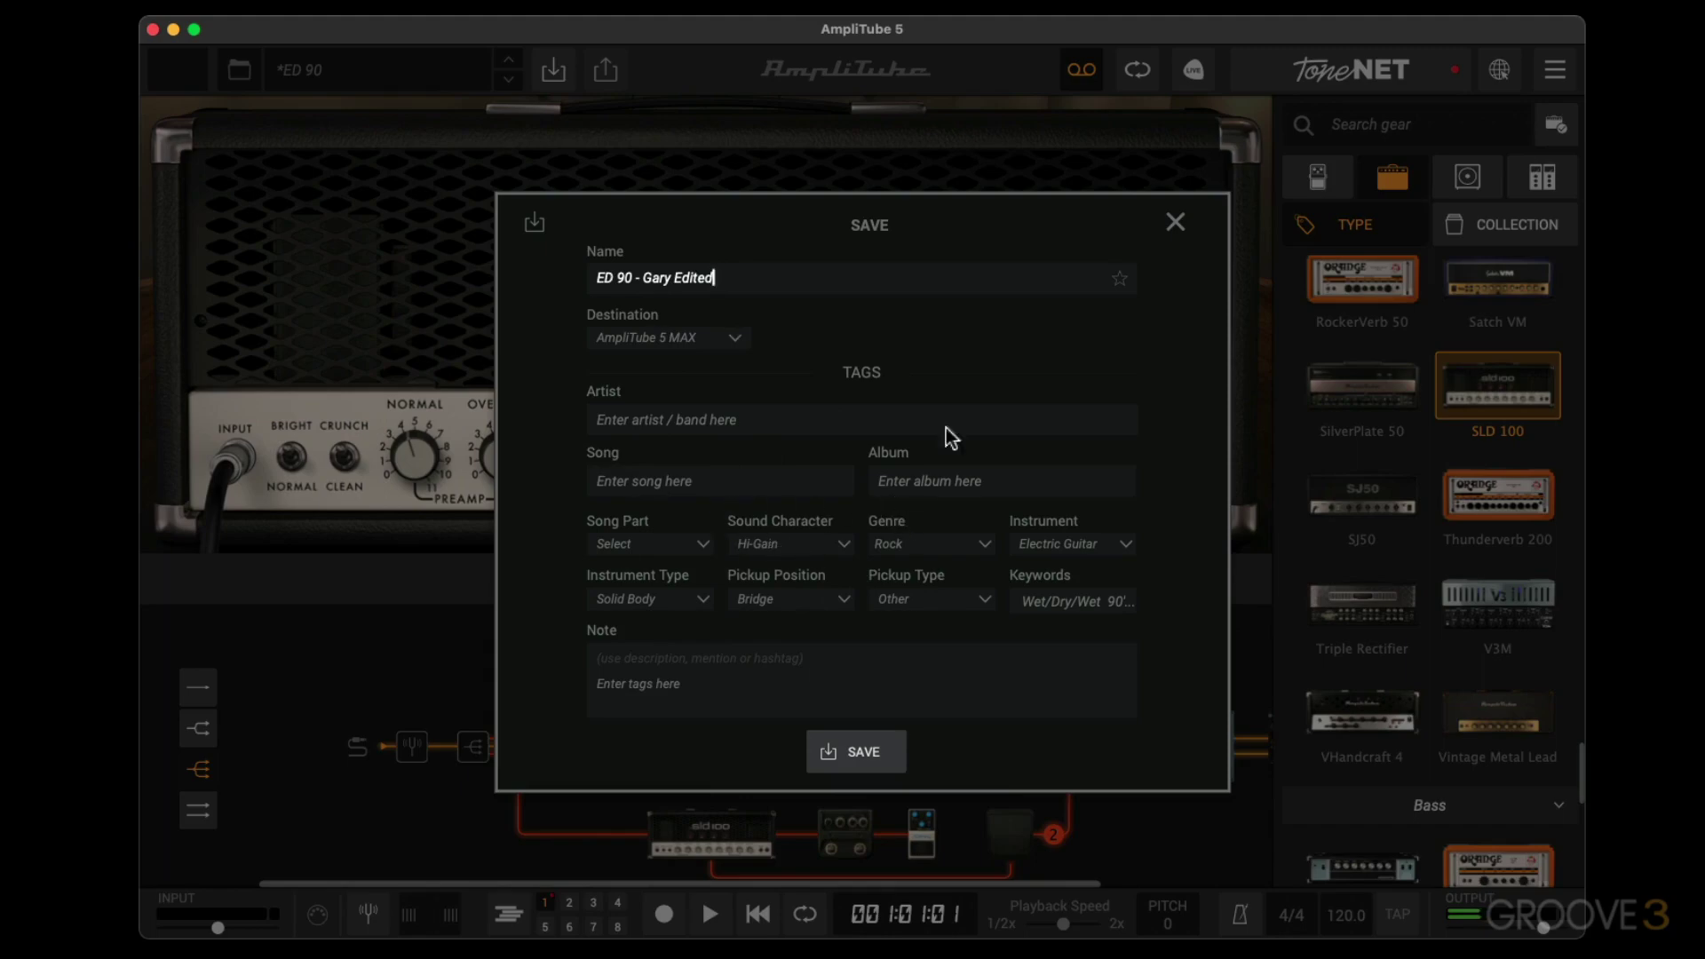
Close the Save window and filter the Preset Browser by the Crunch and Rock tags.
left_click(1175, 222)
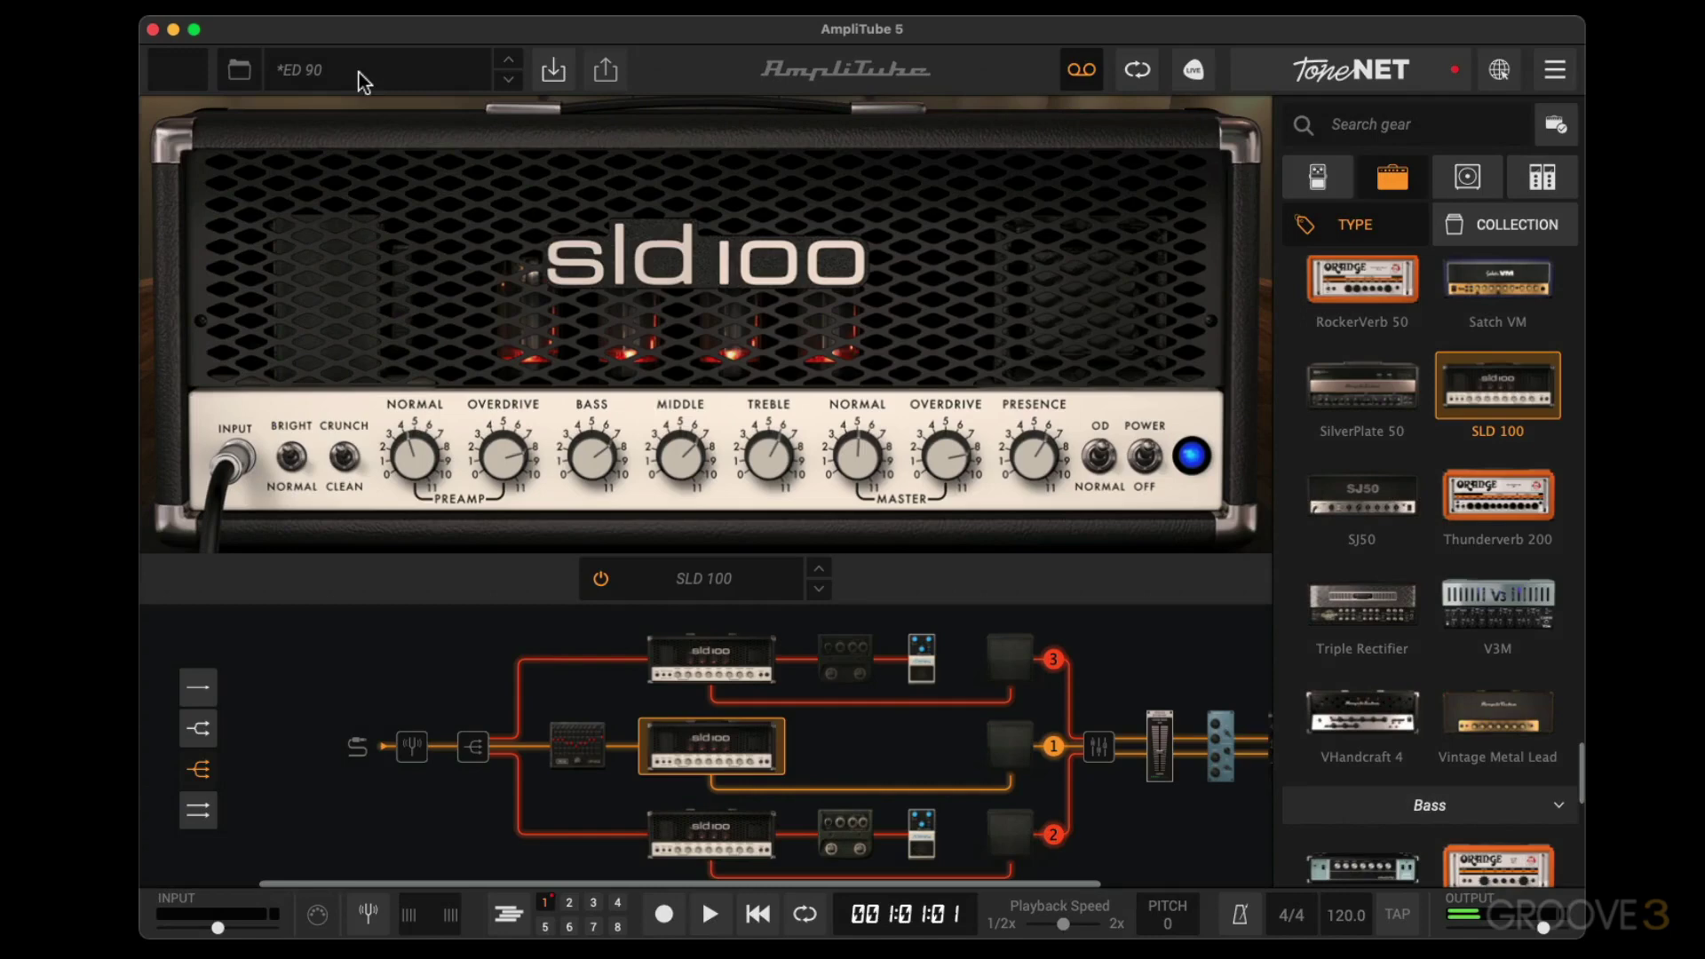
left_click(240, 69)
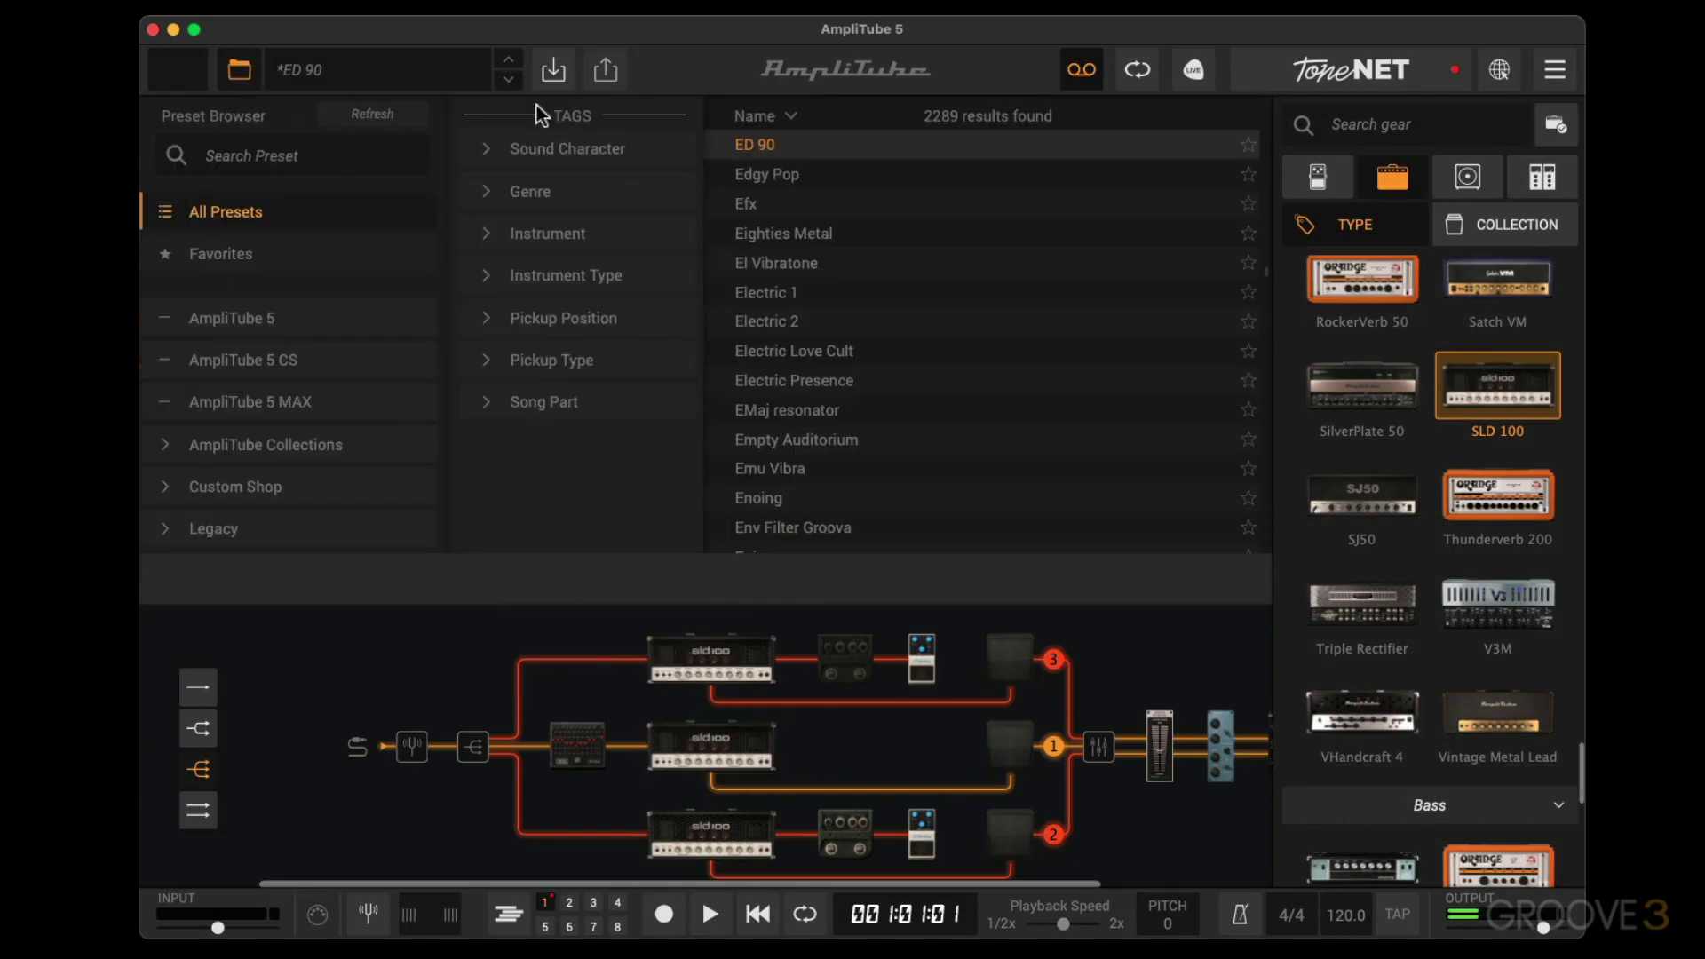
left_click(486, 150)
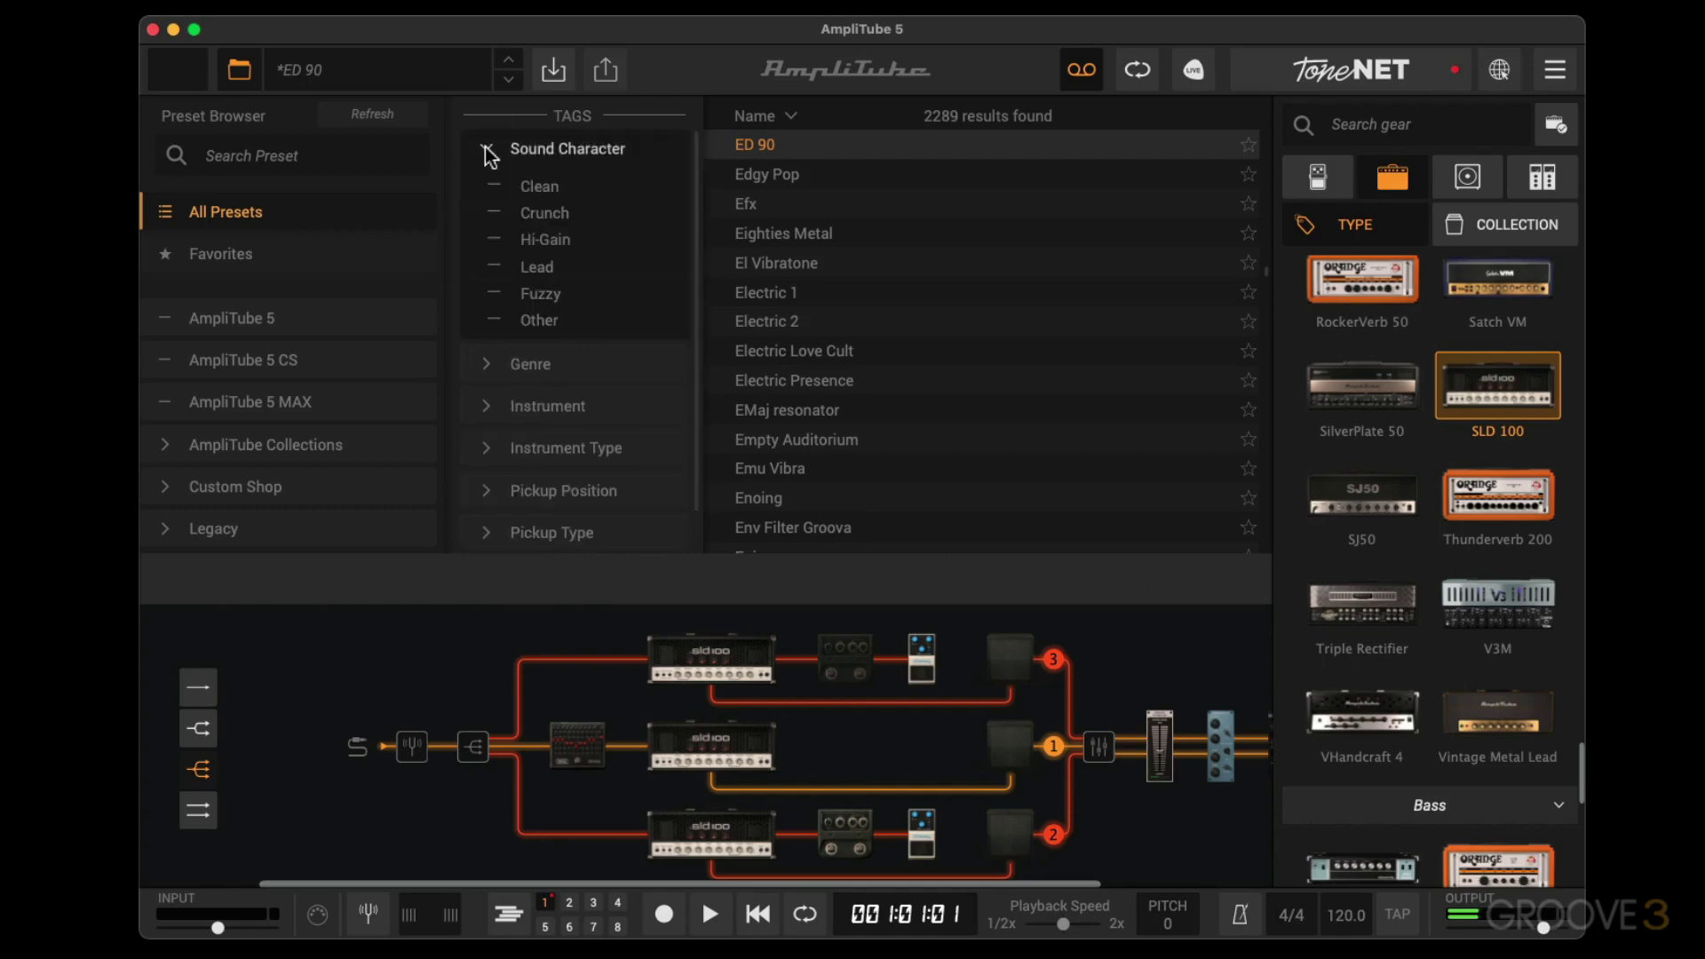
left_click(524, 212)
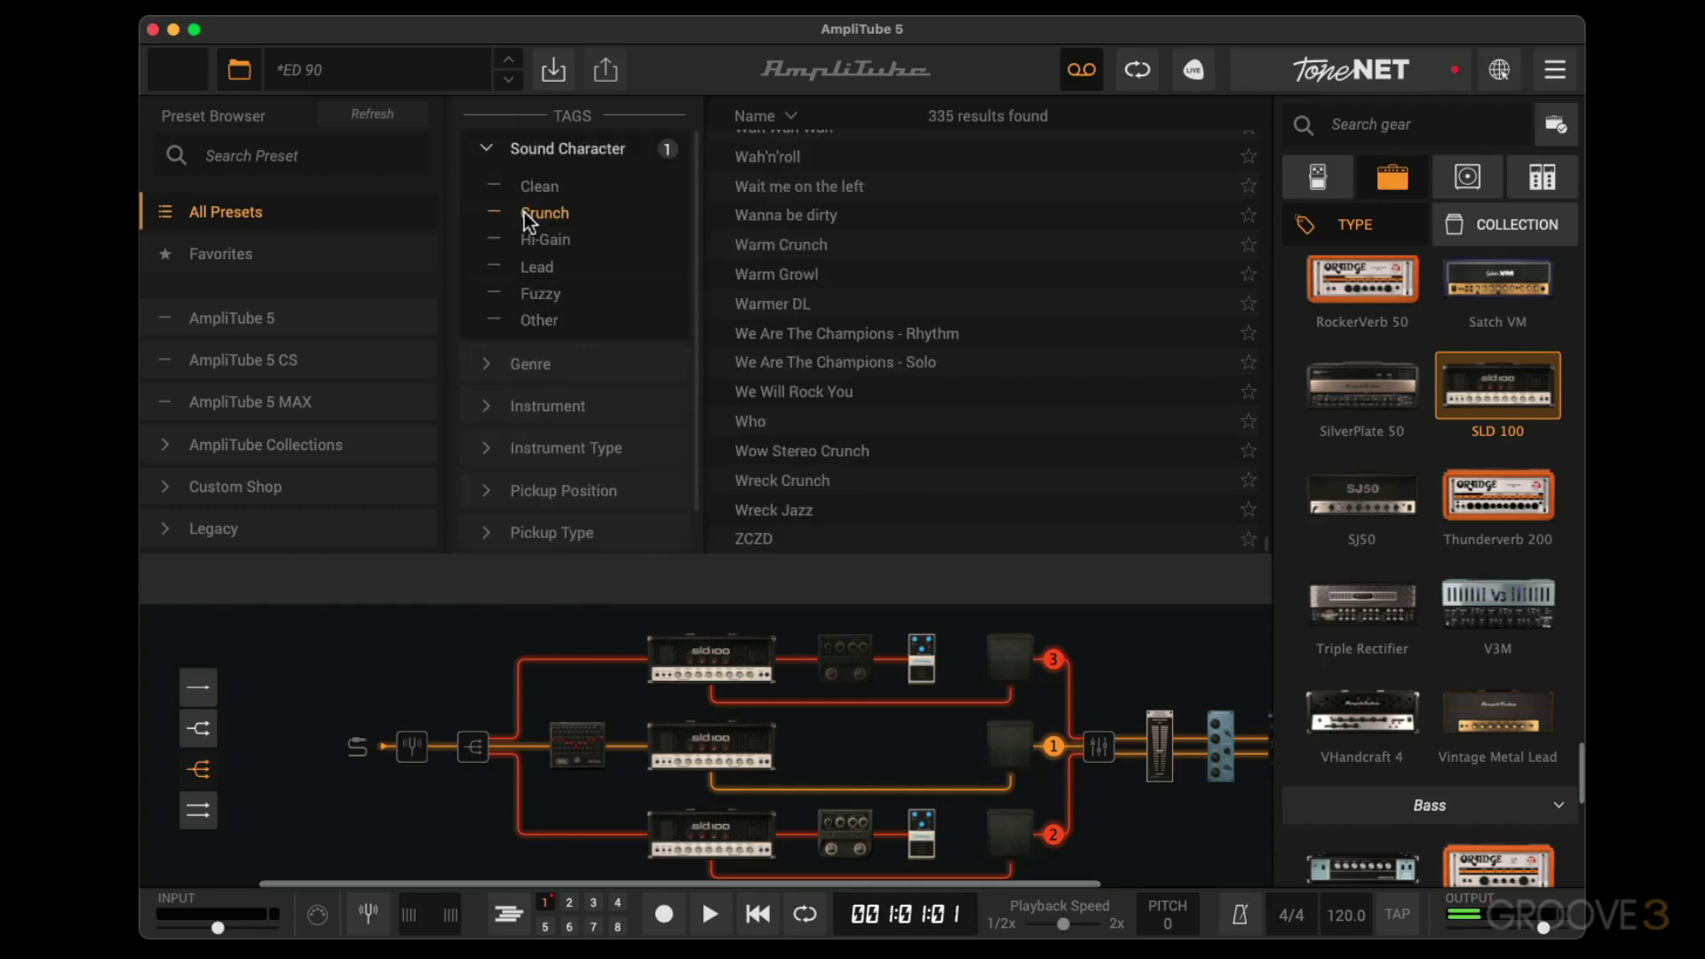
left_click(486, 150)
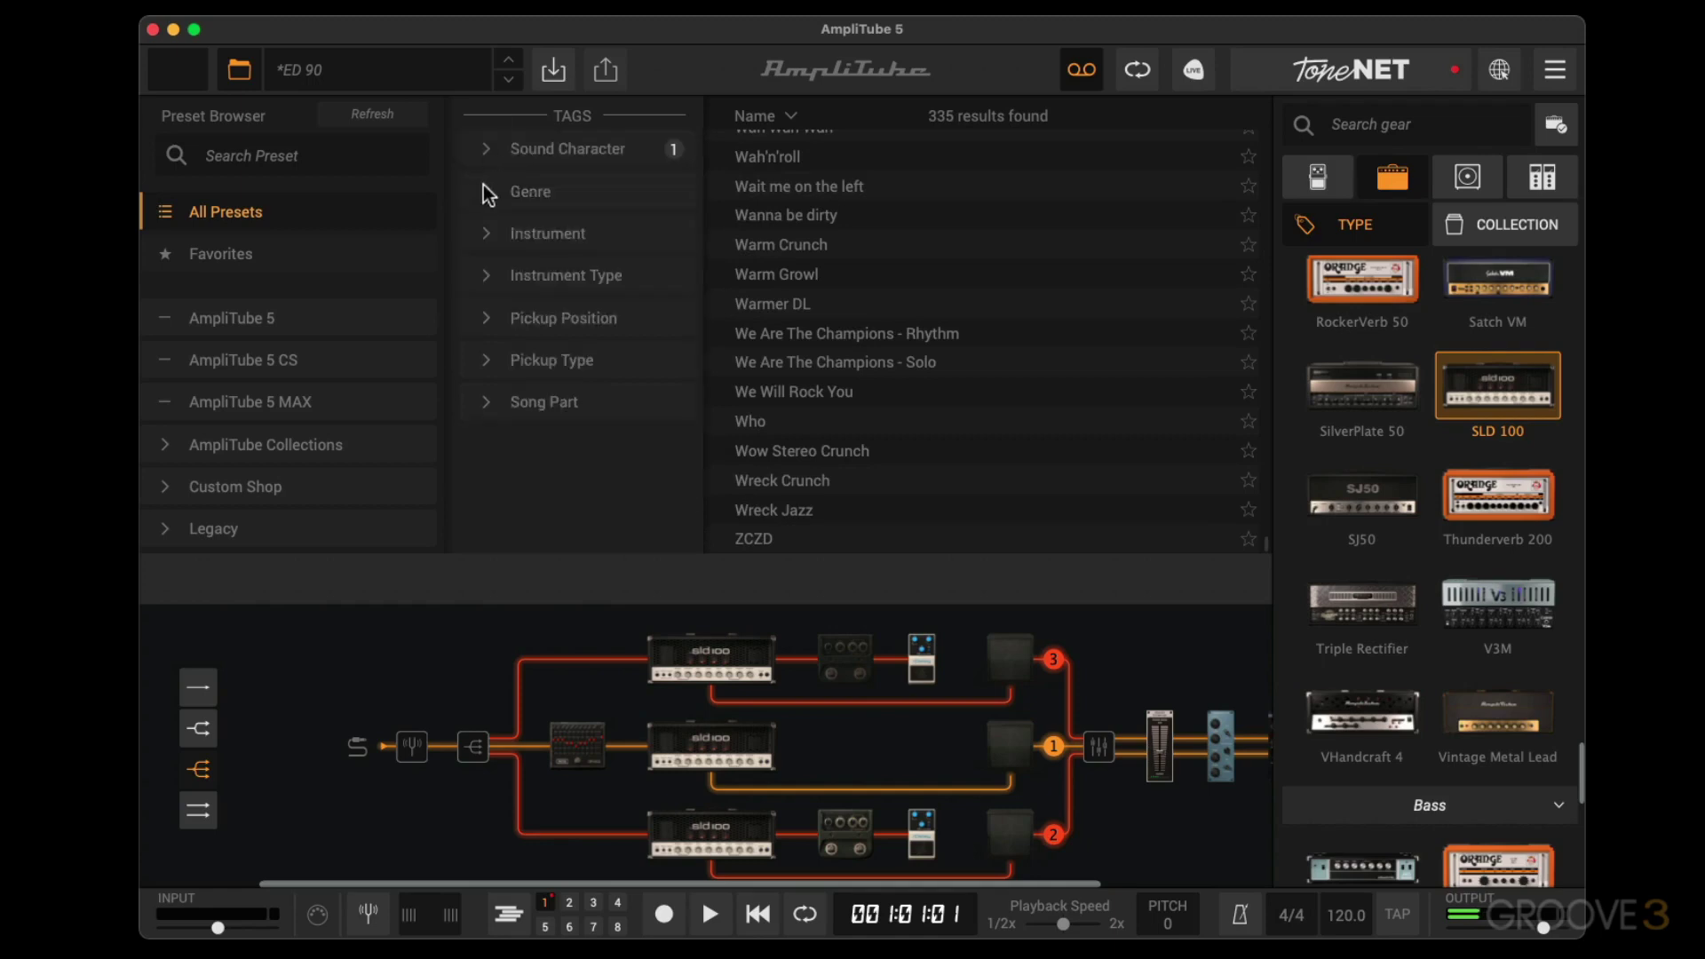
left_click(485, 187)
left_click(524, 228)
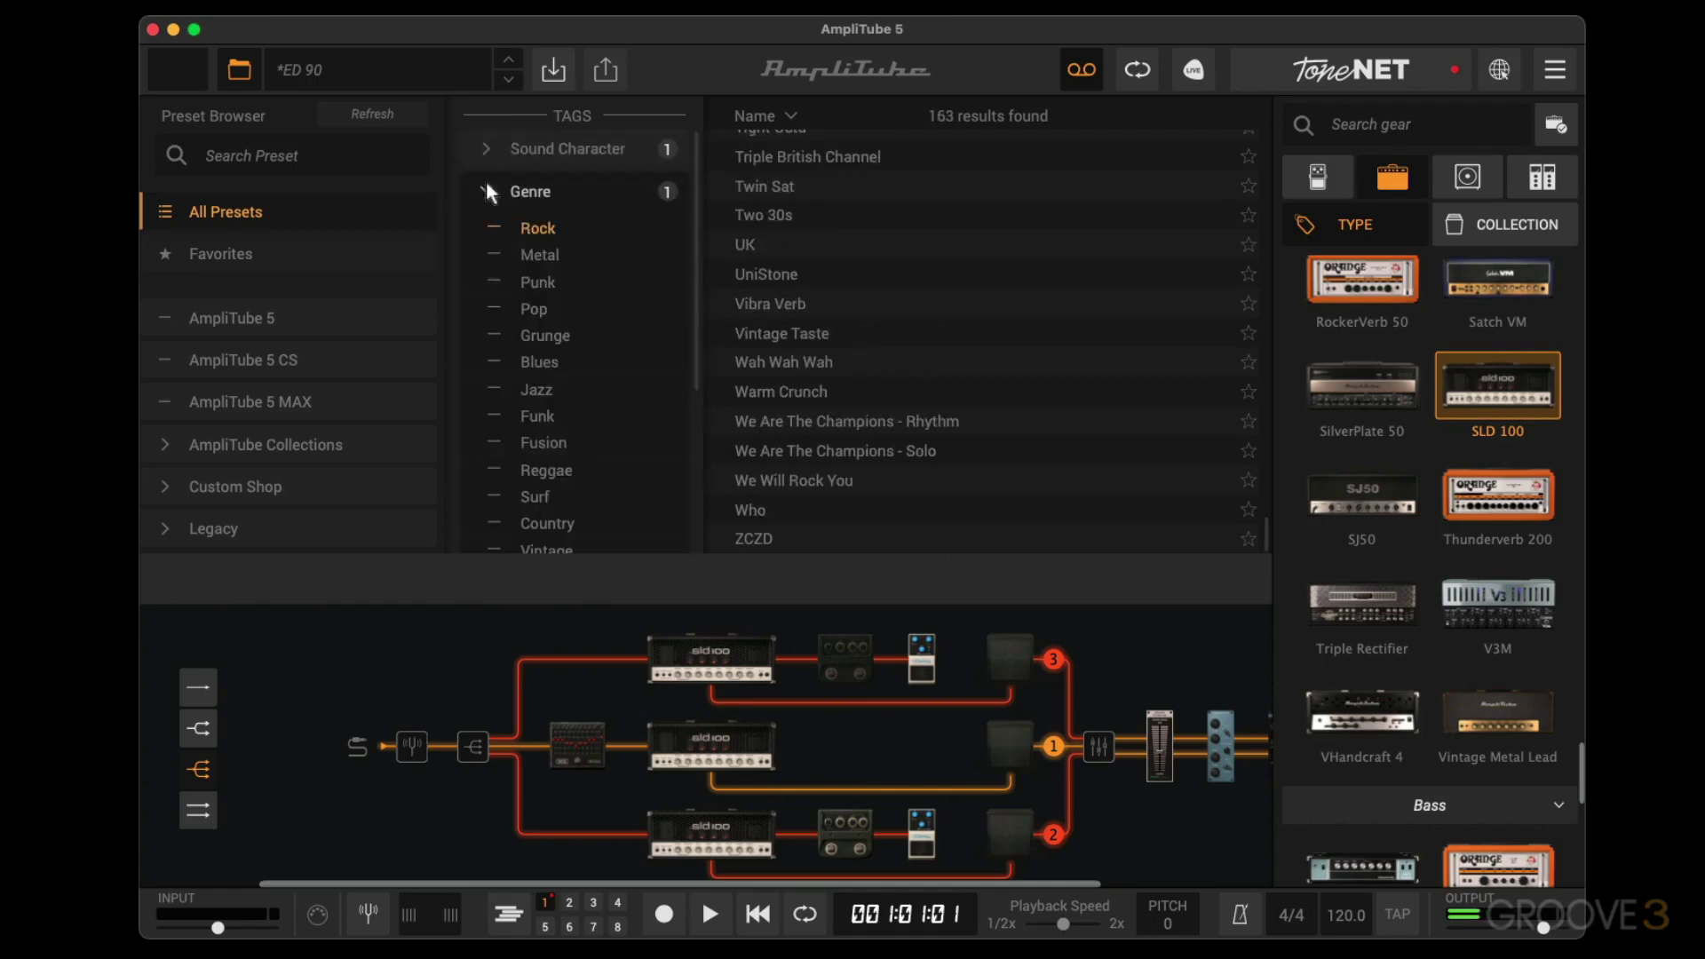
left_click(487, 186)
Add the Electric Guitar, Solid Body and Neck pickup tags, then select Hybrid Amp in a Room.
left_click(487, 234)
left_click(540, 269)
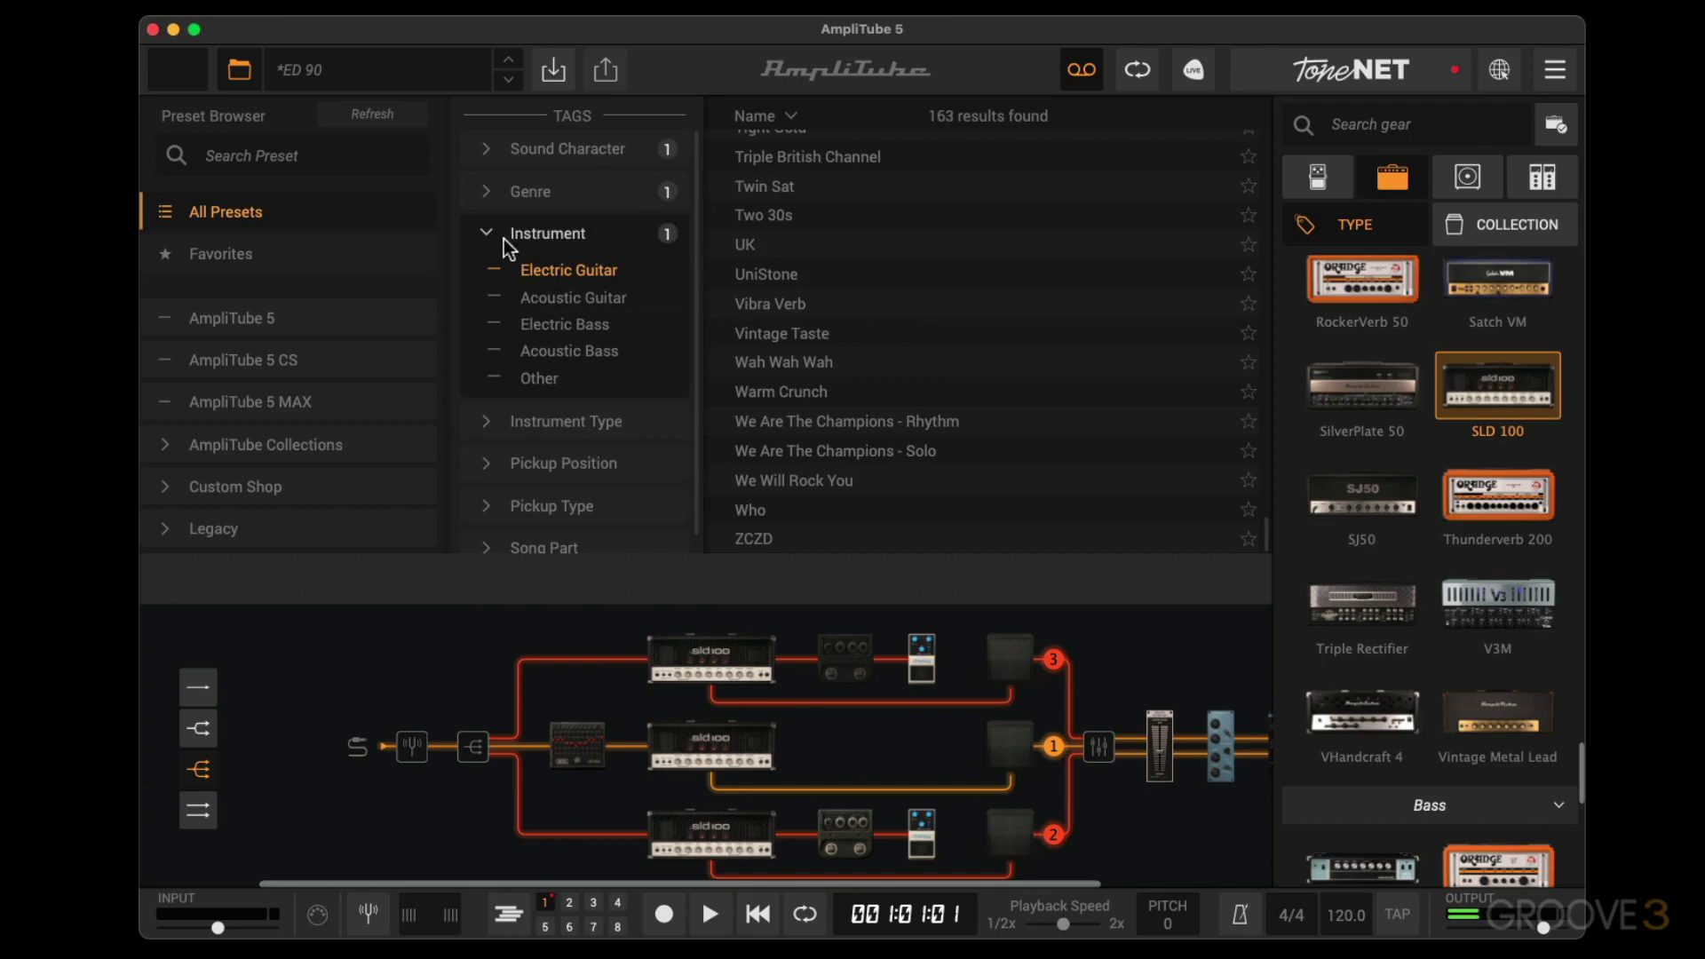
left_click(487, 233)
left_click(490, 276)
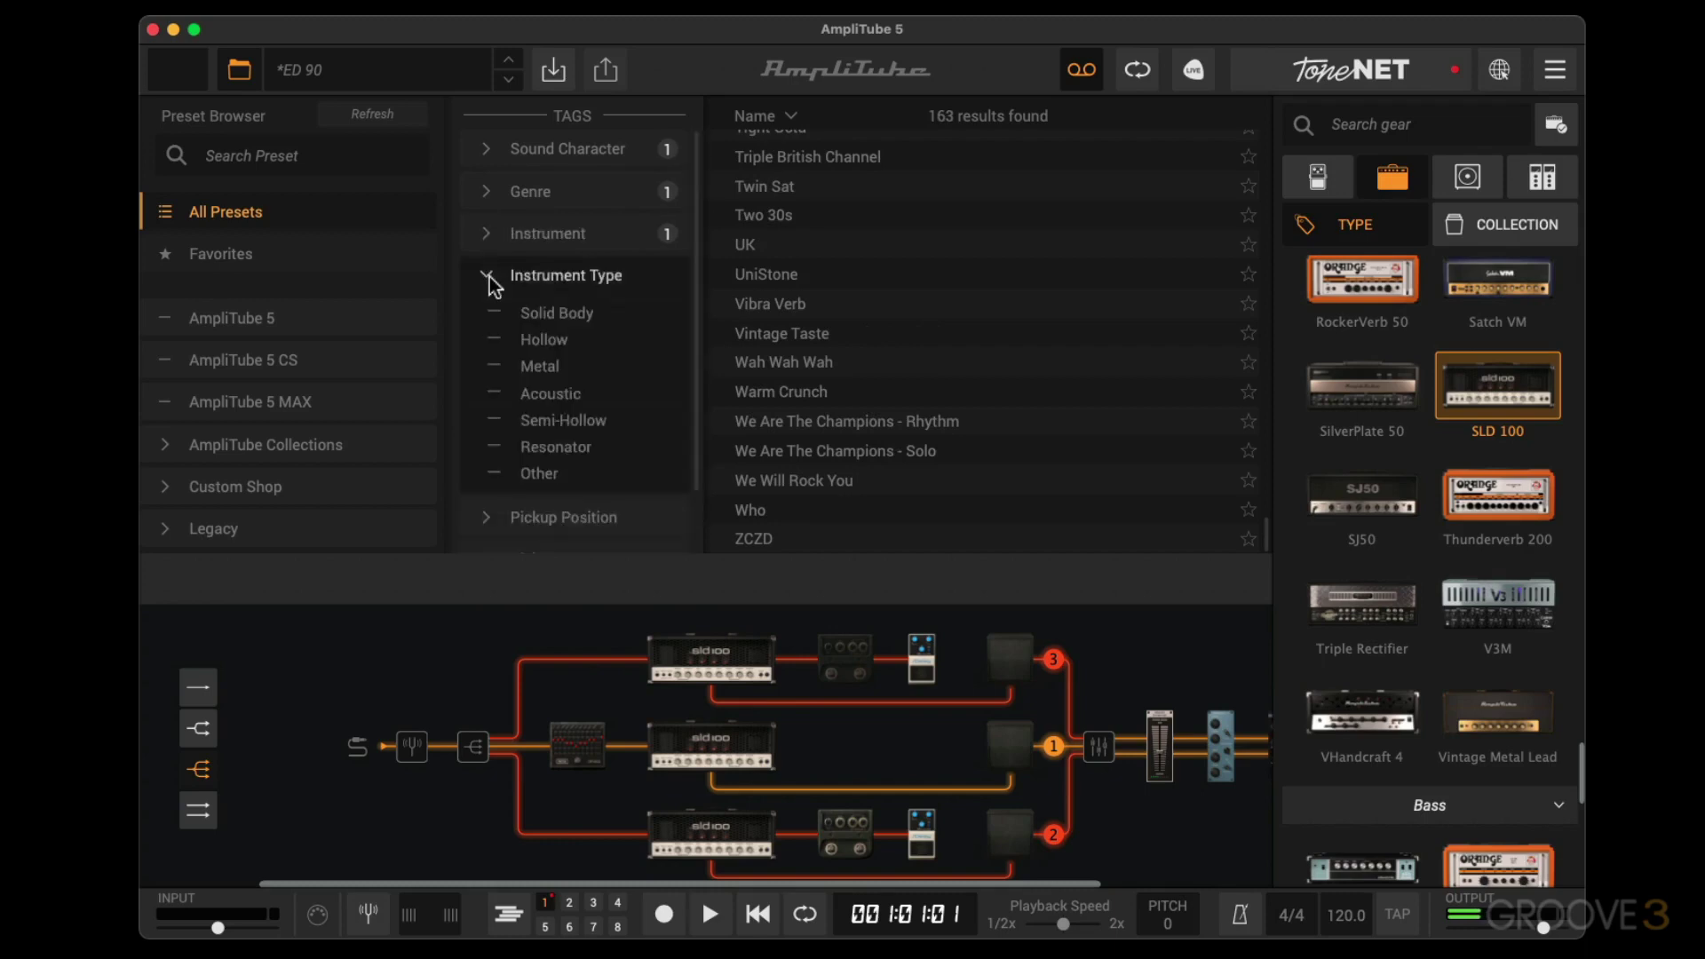
left_click(536, 312)
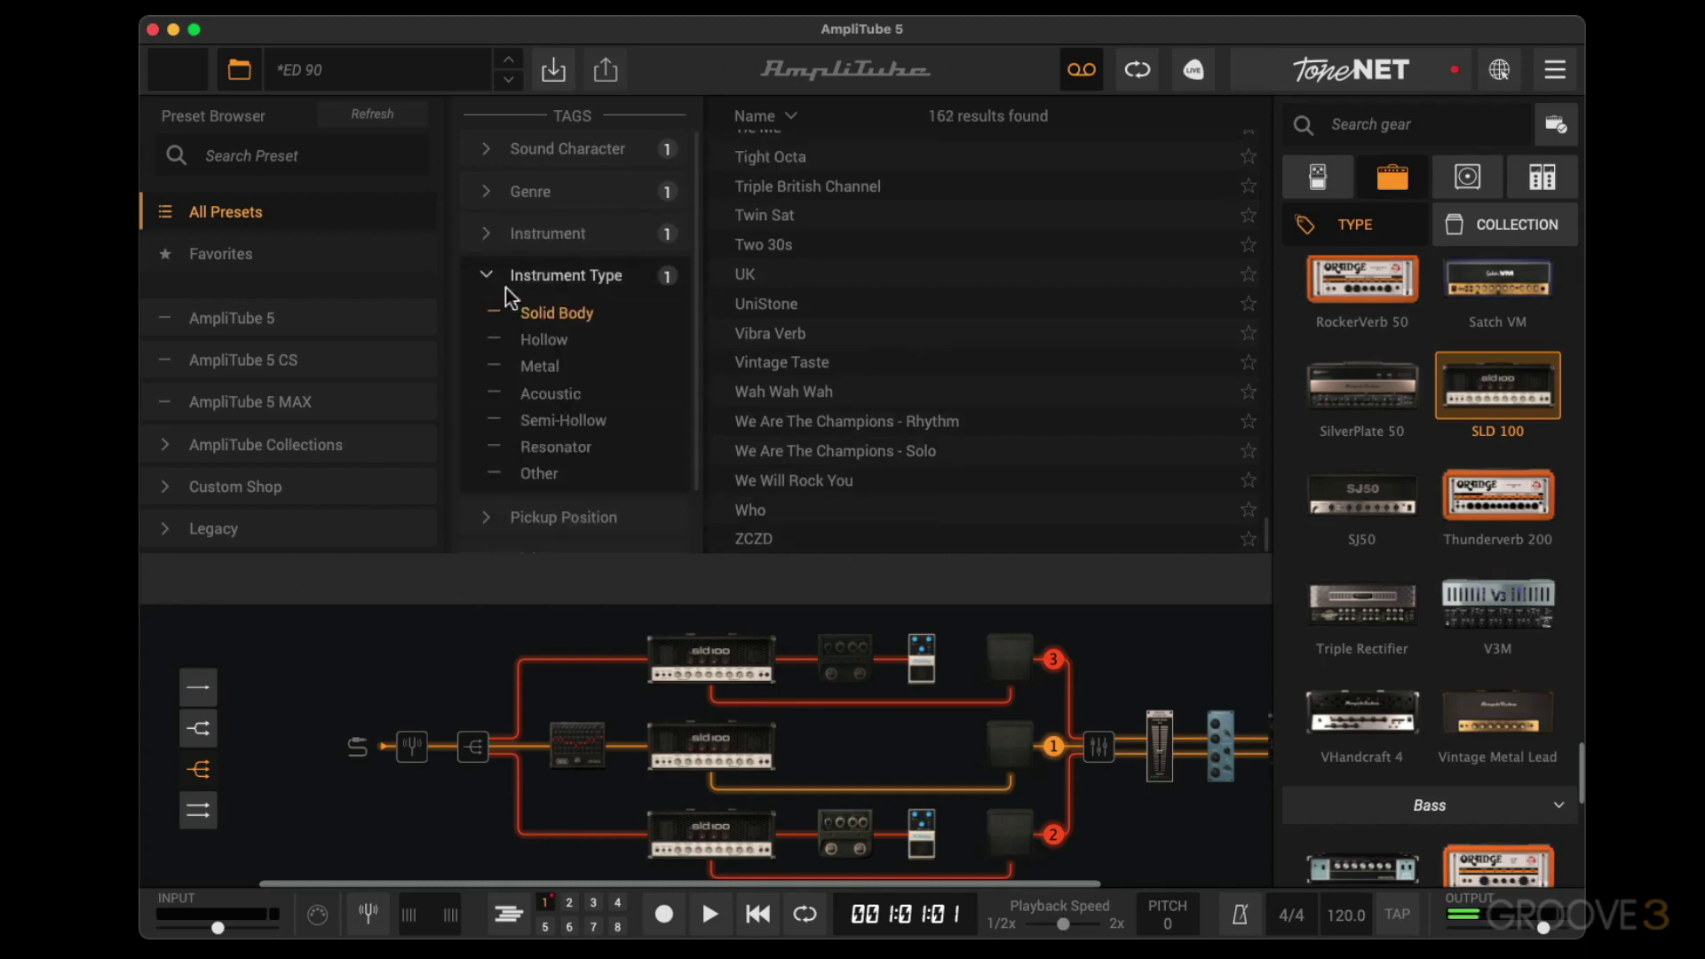
left_click(490, 279)
left_click(488, 318)
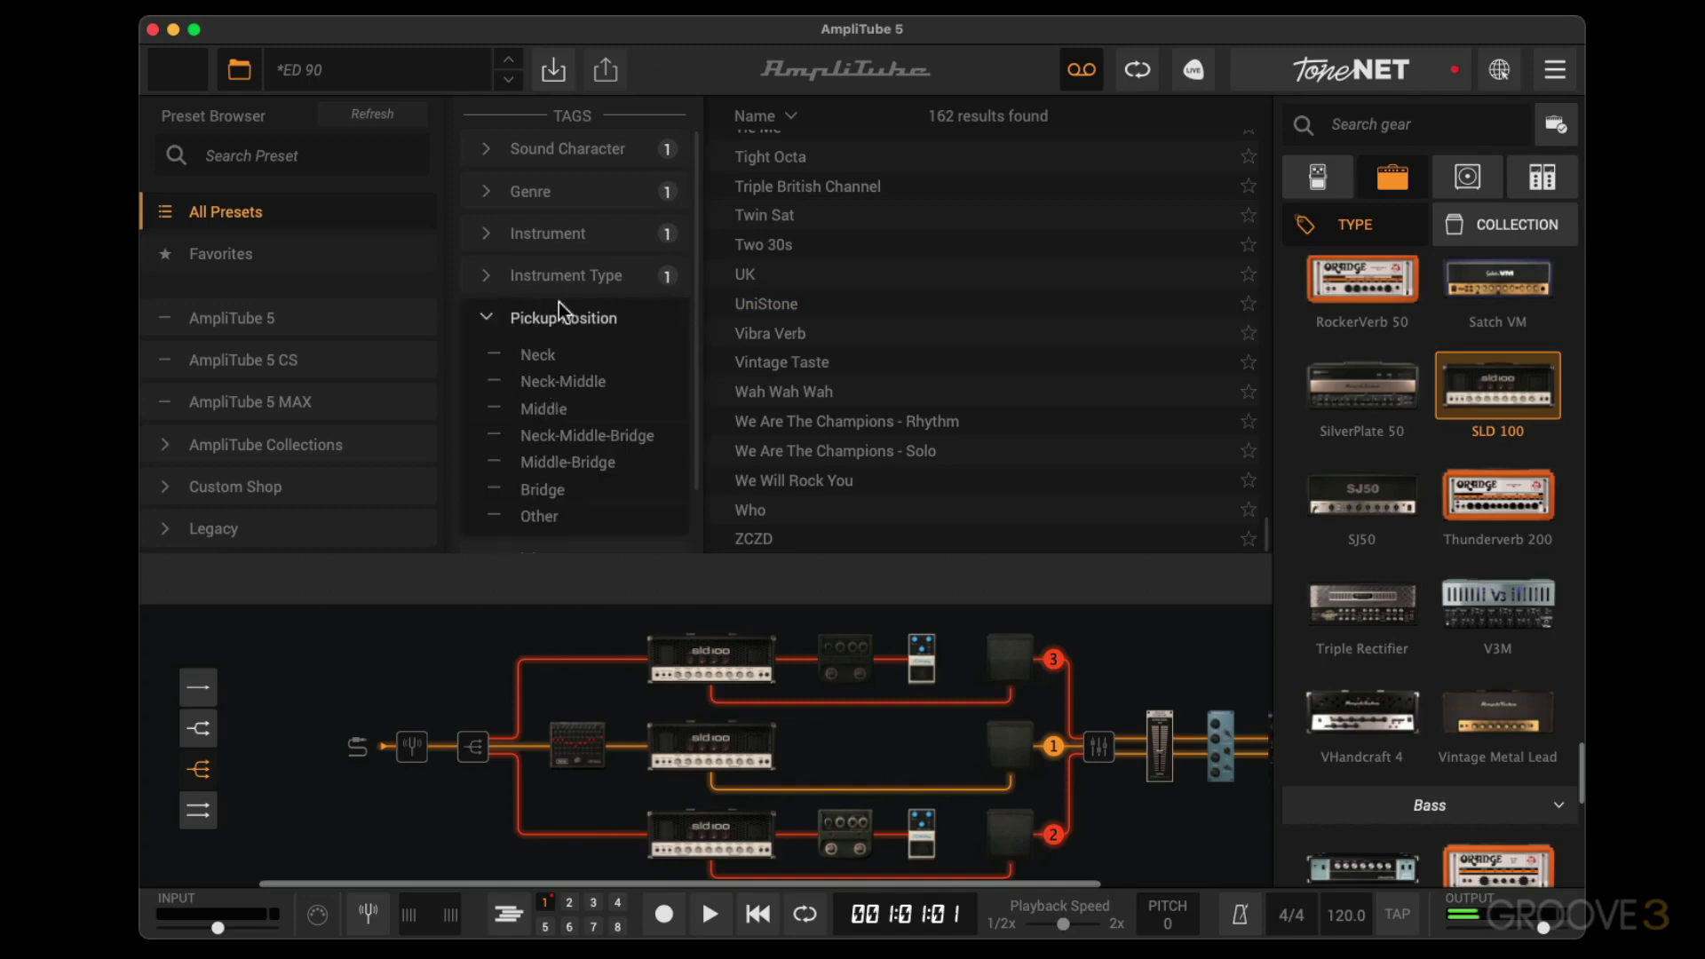
left_click(525, 355)
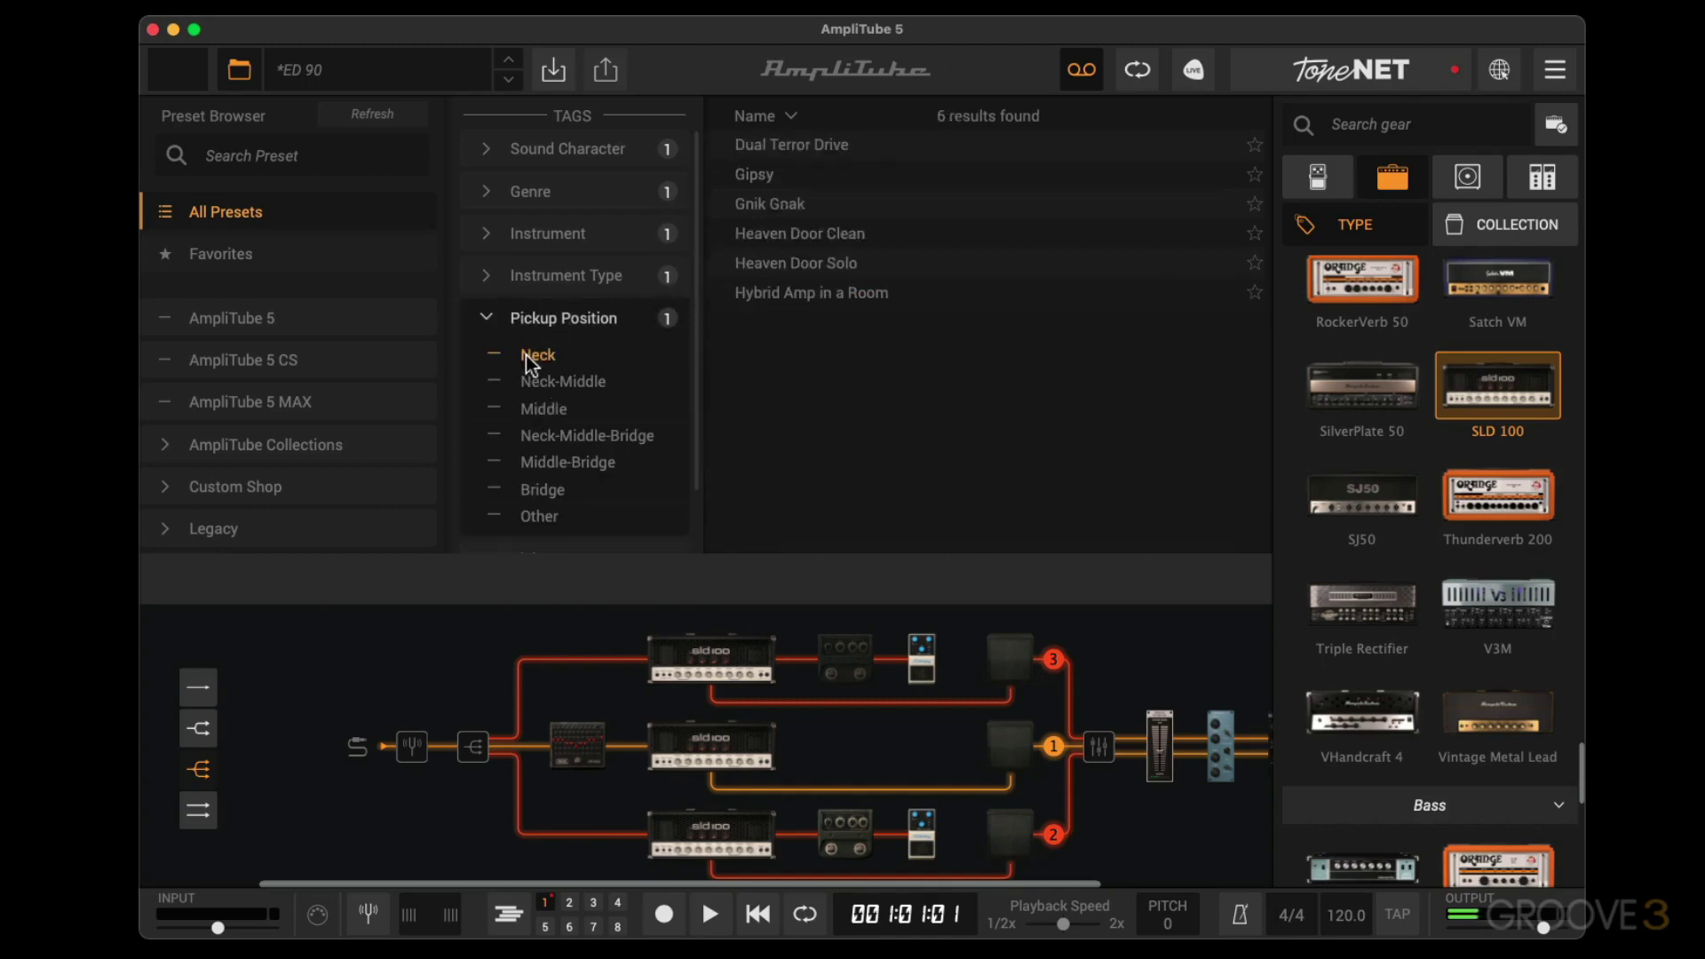
left_click(834, 293)
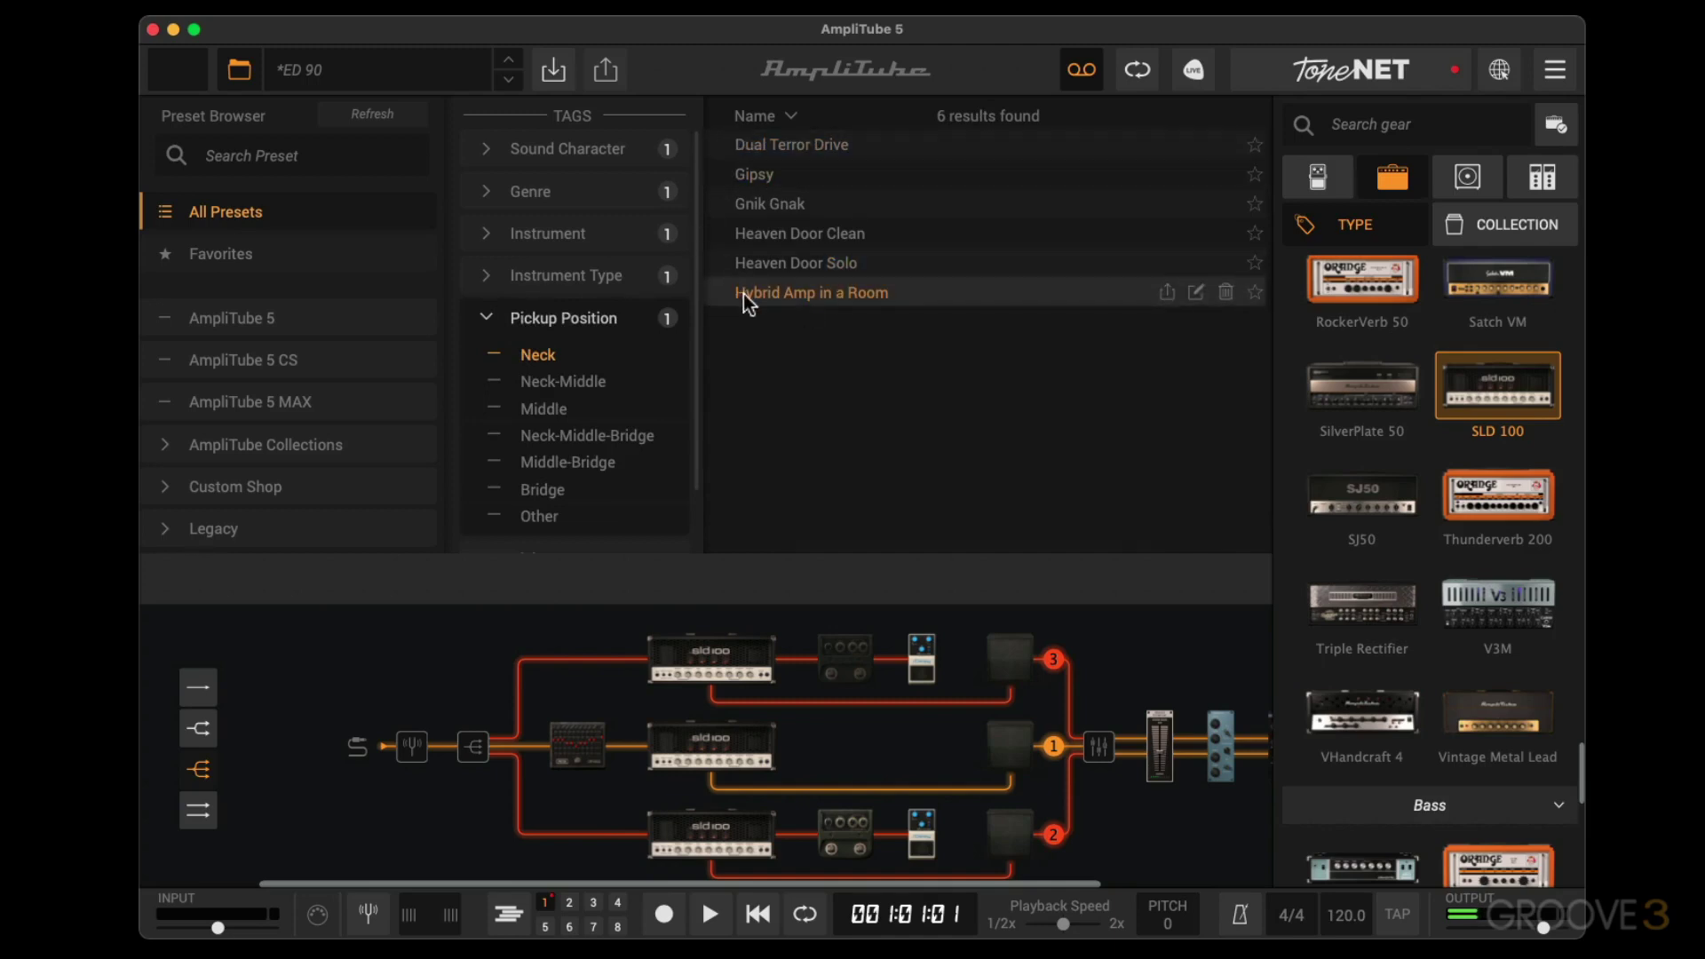
Load Heaven Door Clean from the six filtered results, bringing in its JCM Slash amp rig.
left_click(760, 238)
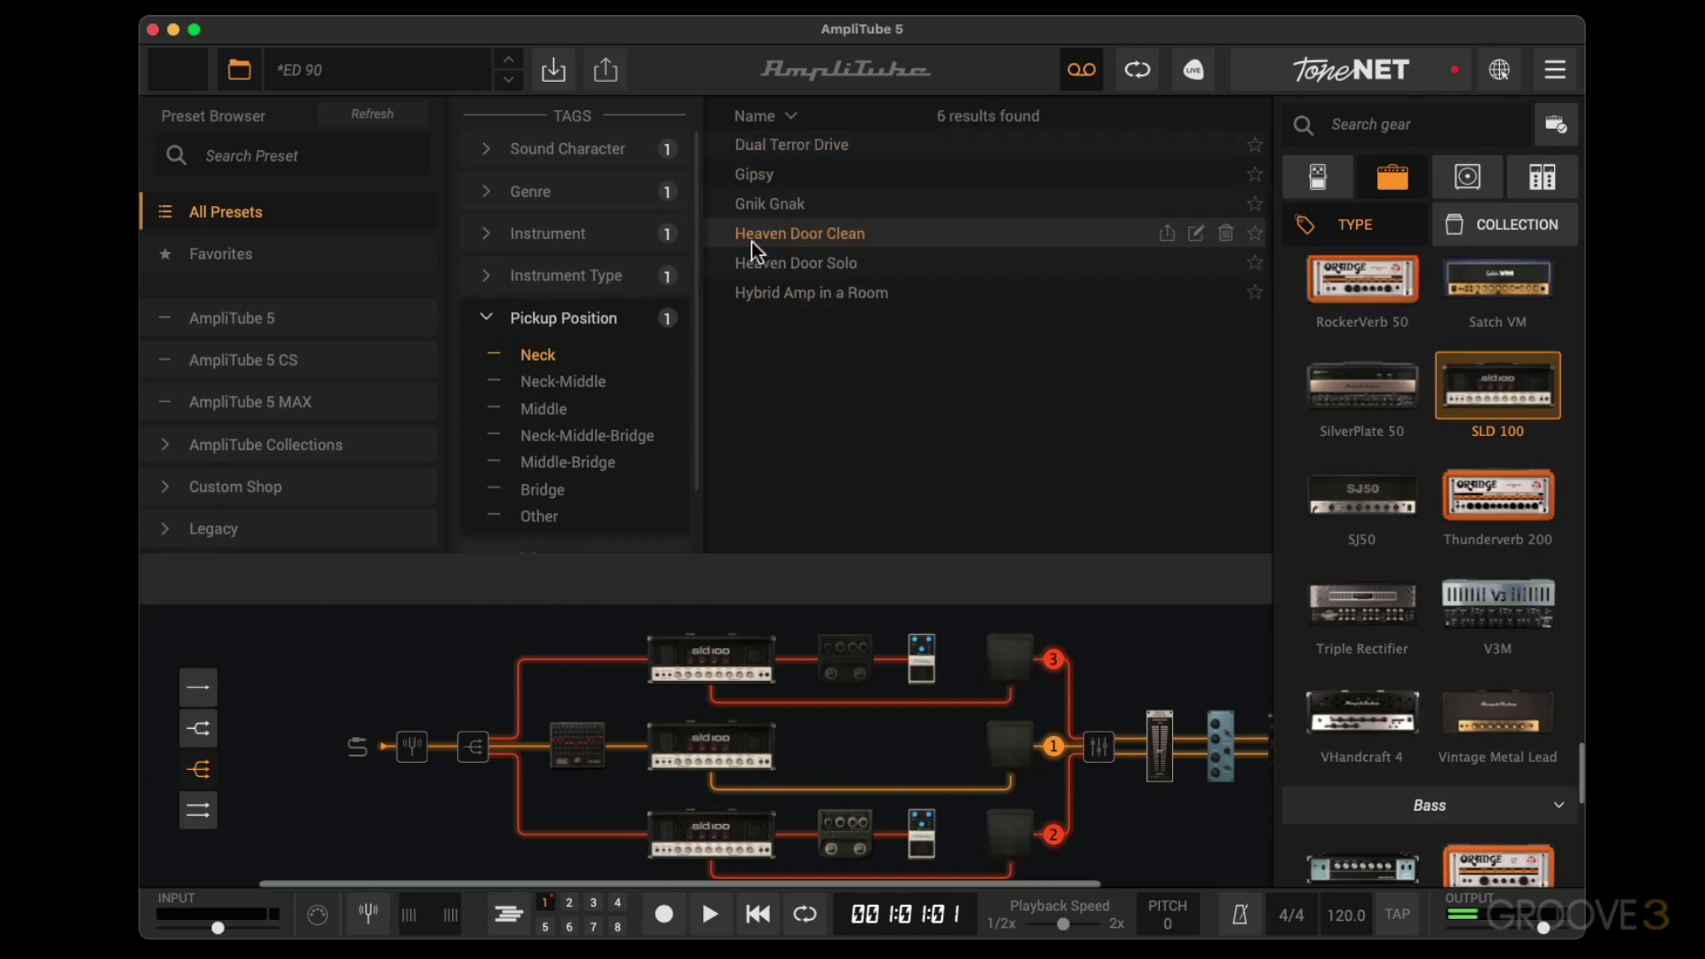
double_click(813, 233)
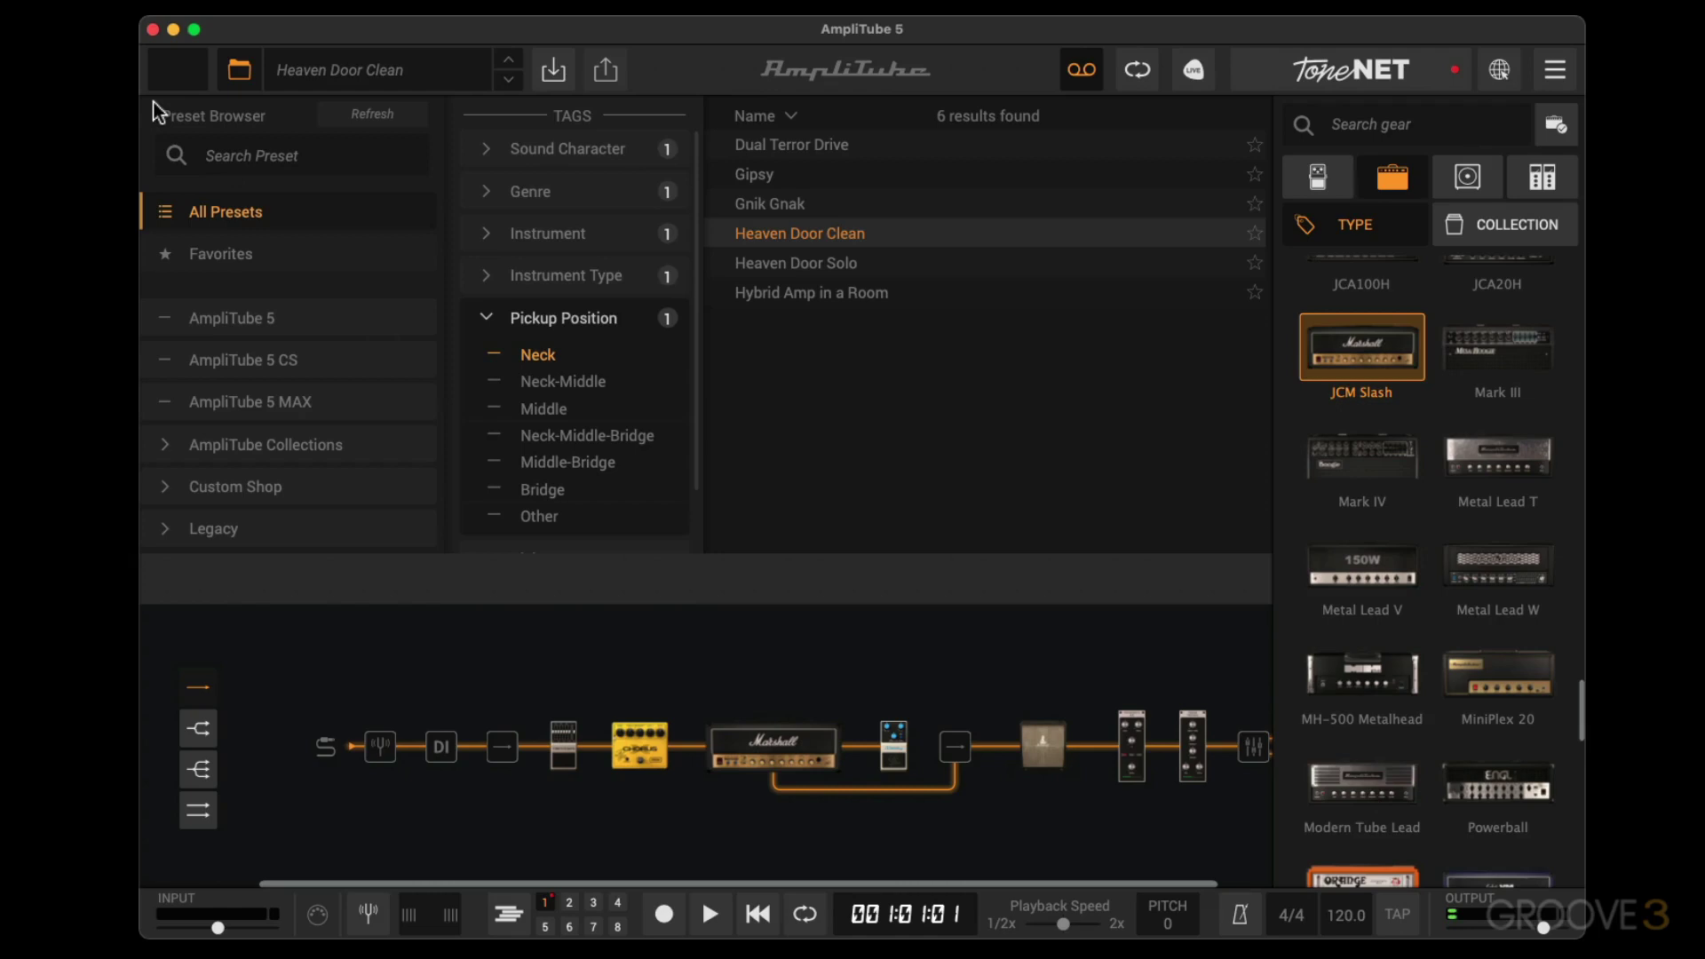
mouse_move(769, 229)
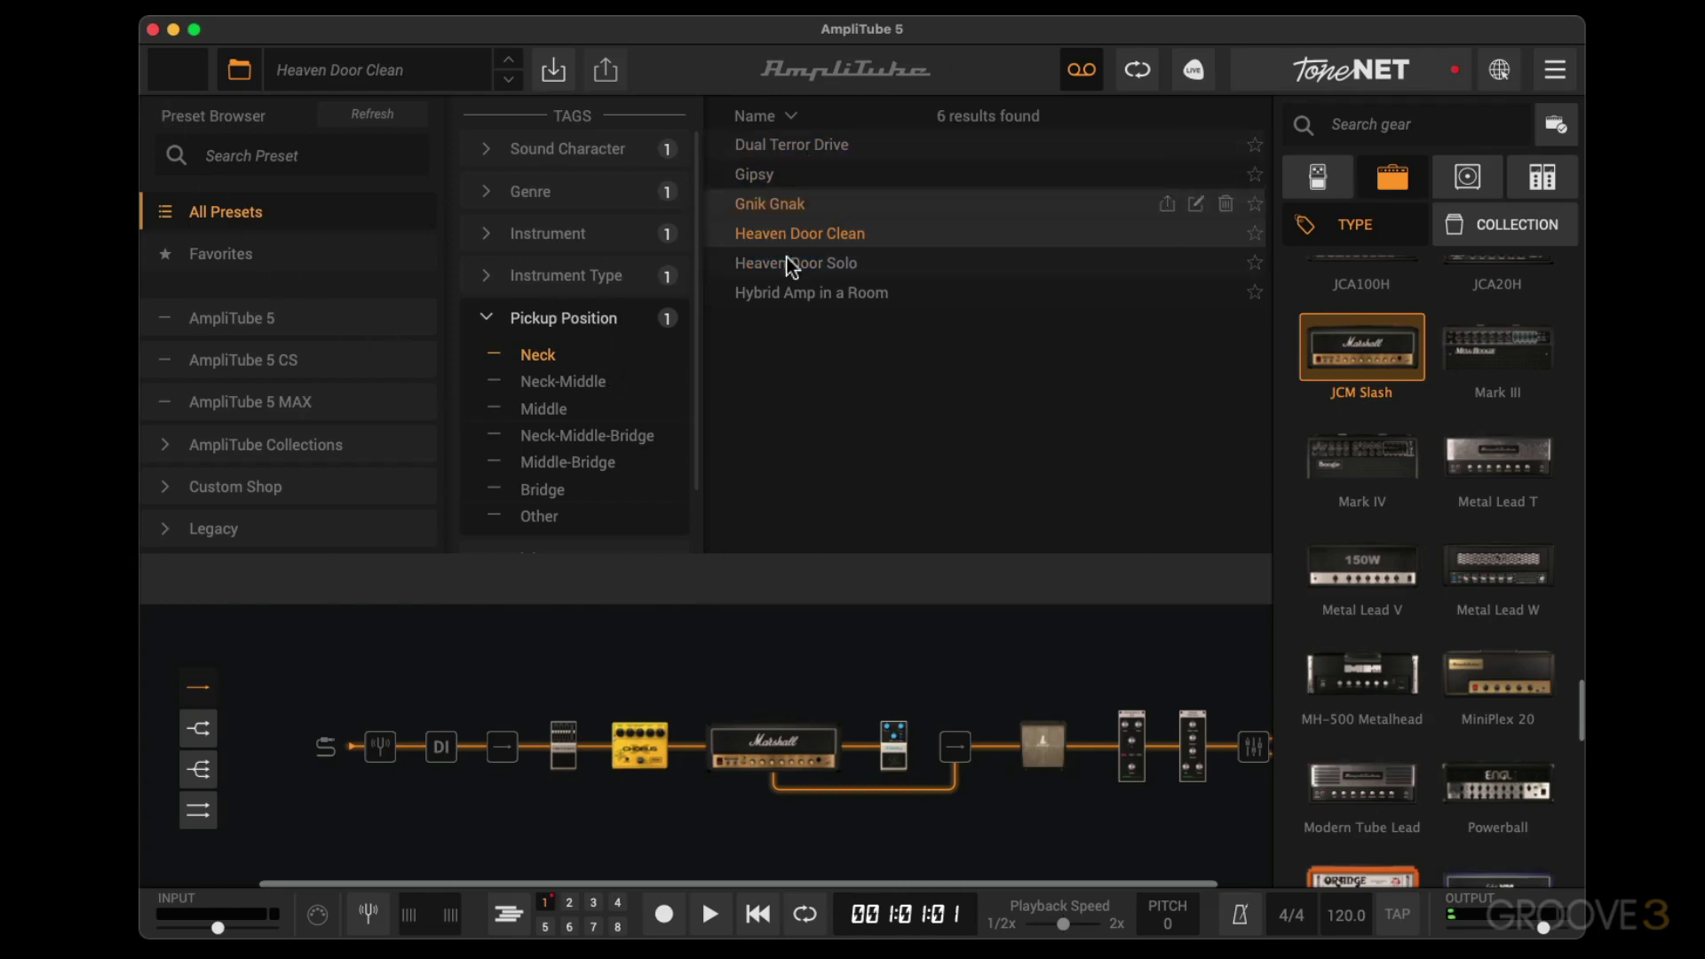
mouse_move(818, 180)
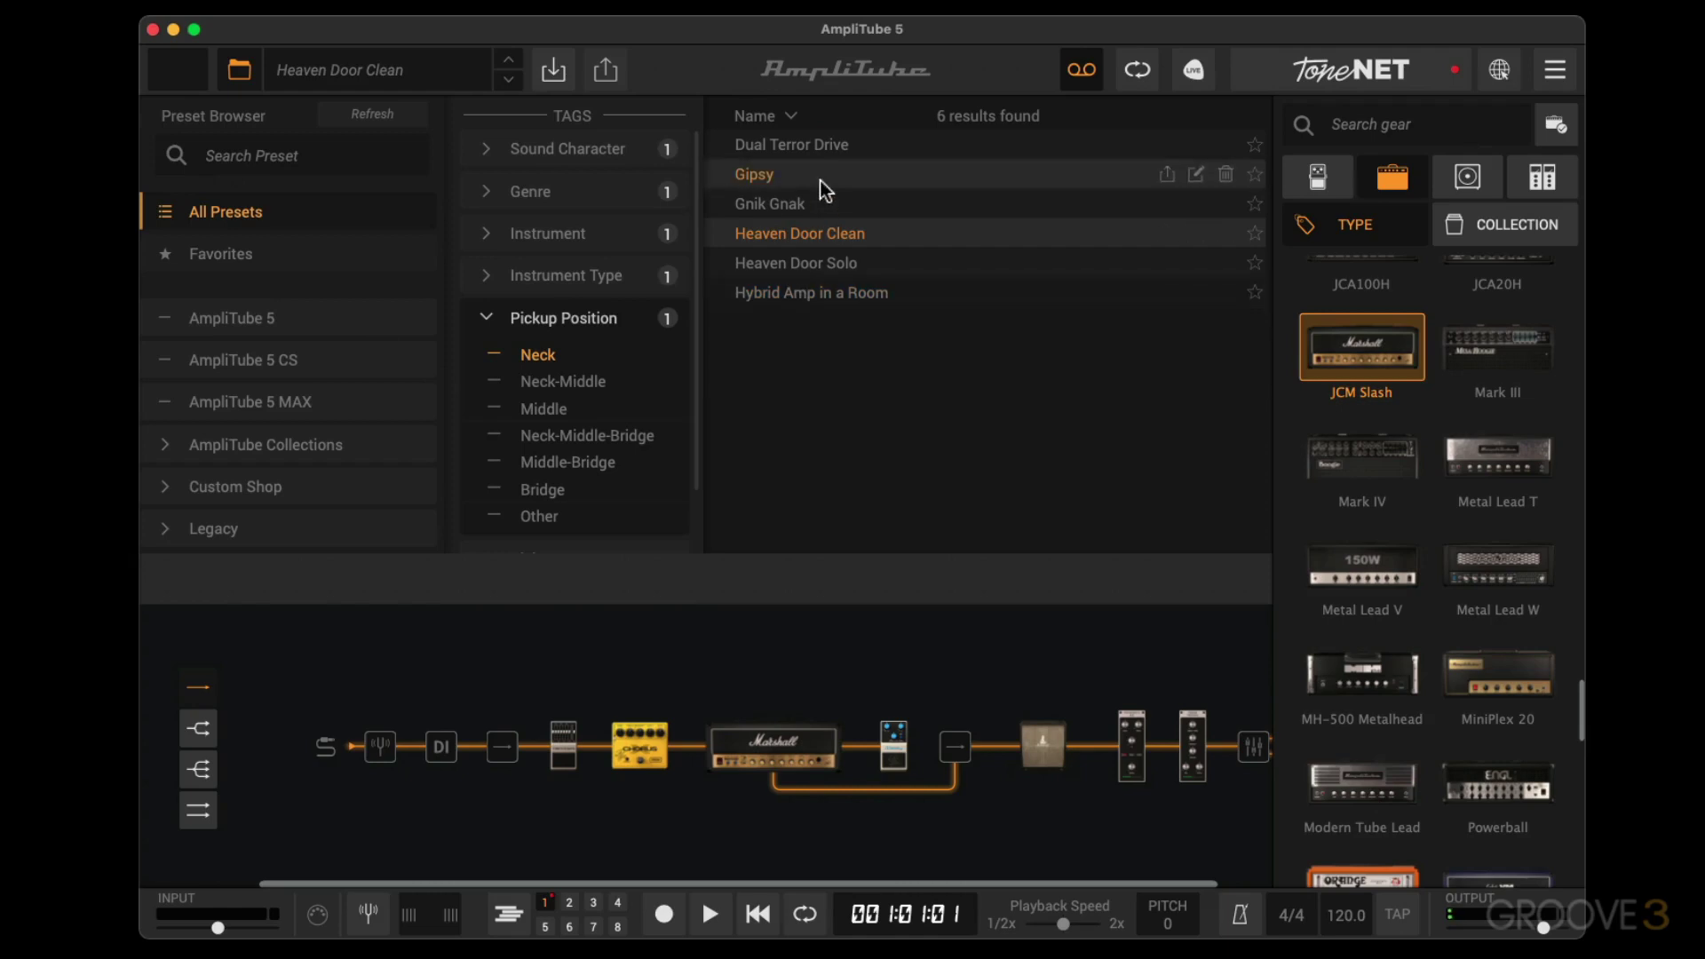